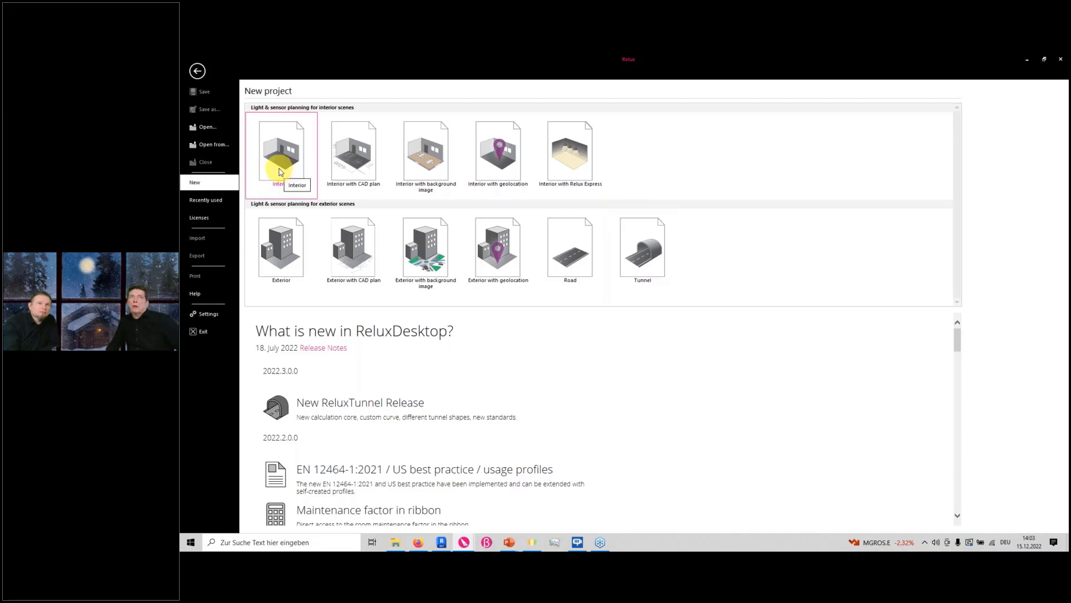
- Create a new interior project with a rectangular room 6 m by 3 m and 2.8 m high
{"action": "left_click", "coordinate": [280, 172]}
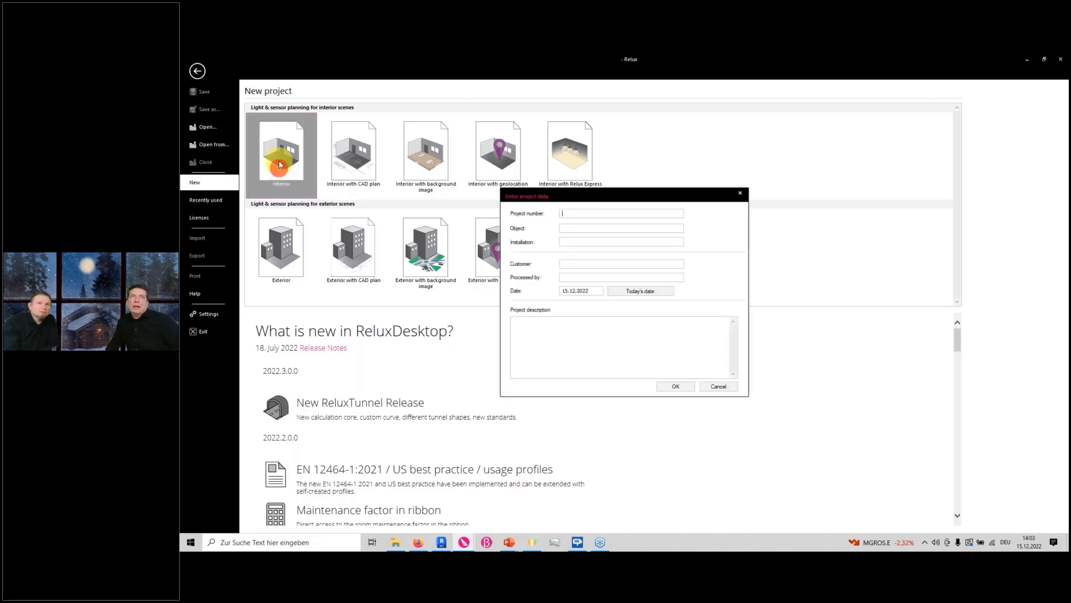
{"action": "left_click", "coordinate": [676, 386]}
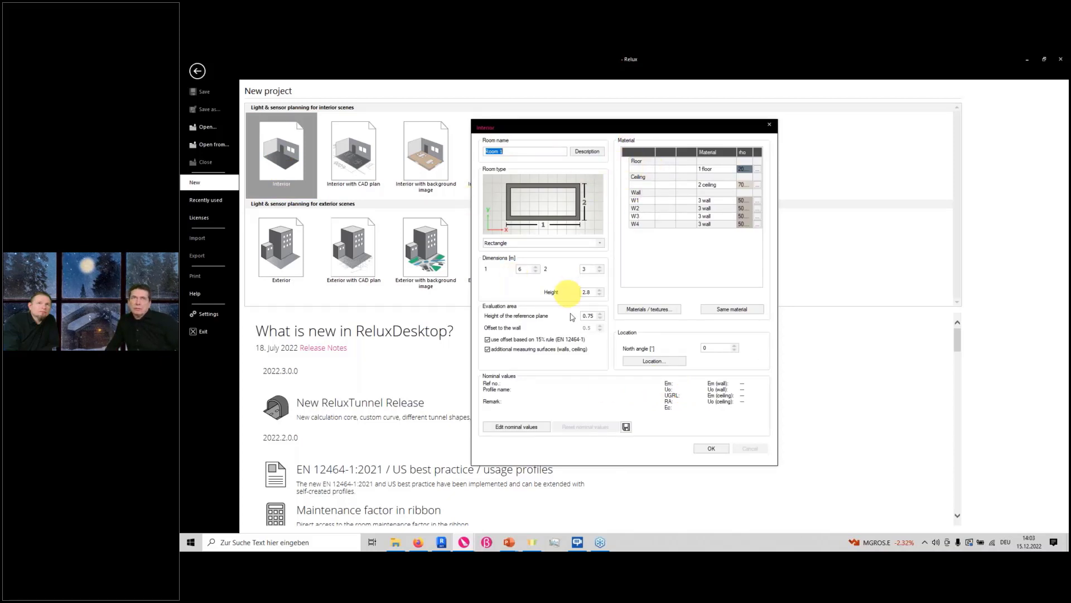
{"action": "left_click", "coordinate": [702, 450]}
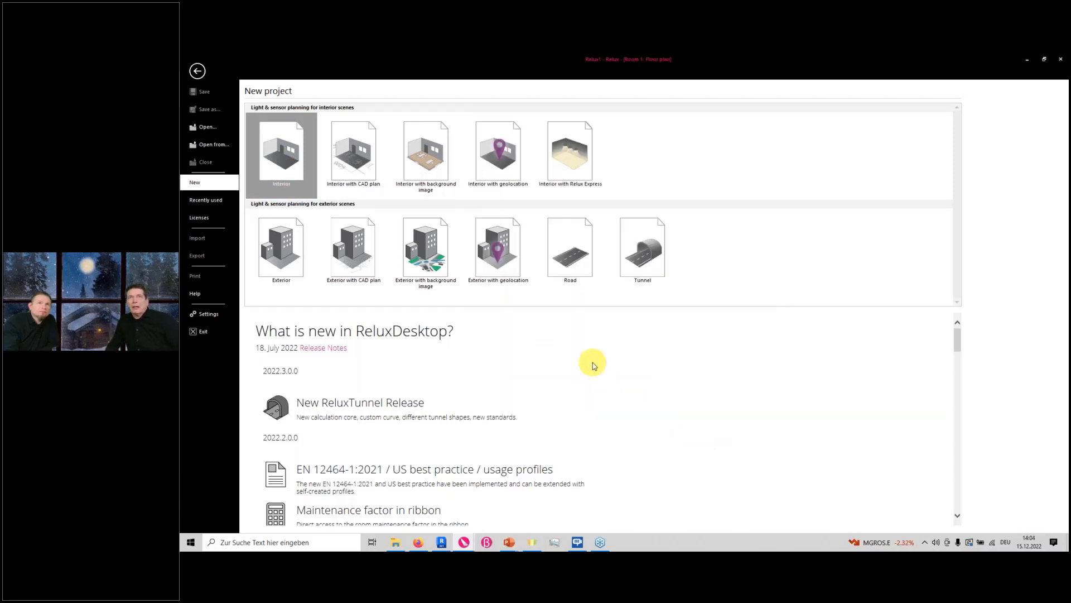
{"action": "scroll", "coordinate": [589, 314], "scroll_direction": "down", "scroll_amount": 5}
{"action": "scroll", "coordinate": [589, 313], "scroll_direction": "up", "scroll_amount": 1}
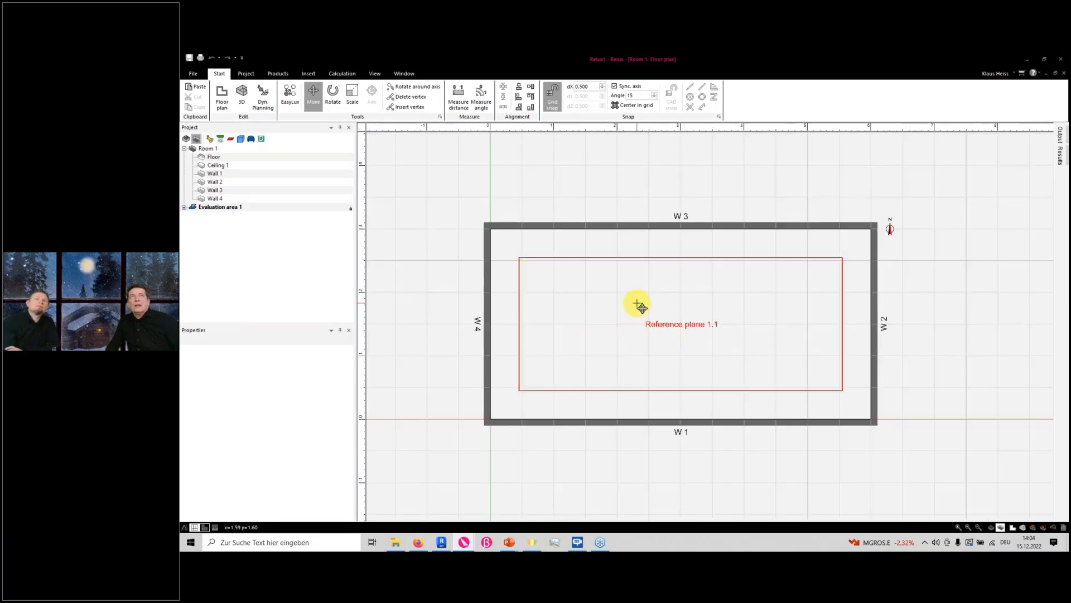
{"action": "middle_click_drag", "start_coordinate": [637, 303], "coordinate": [579, 313]}
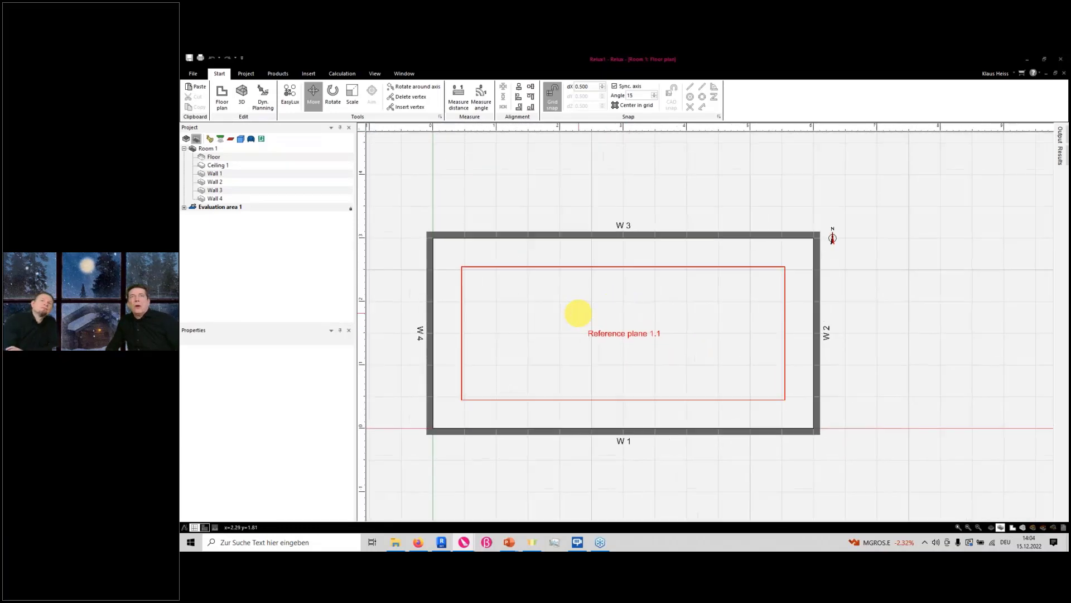
- Add a floor scene to the project and switch the project structure to the floor level
{"action": "left_click", "coordinate": [307, 75]}
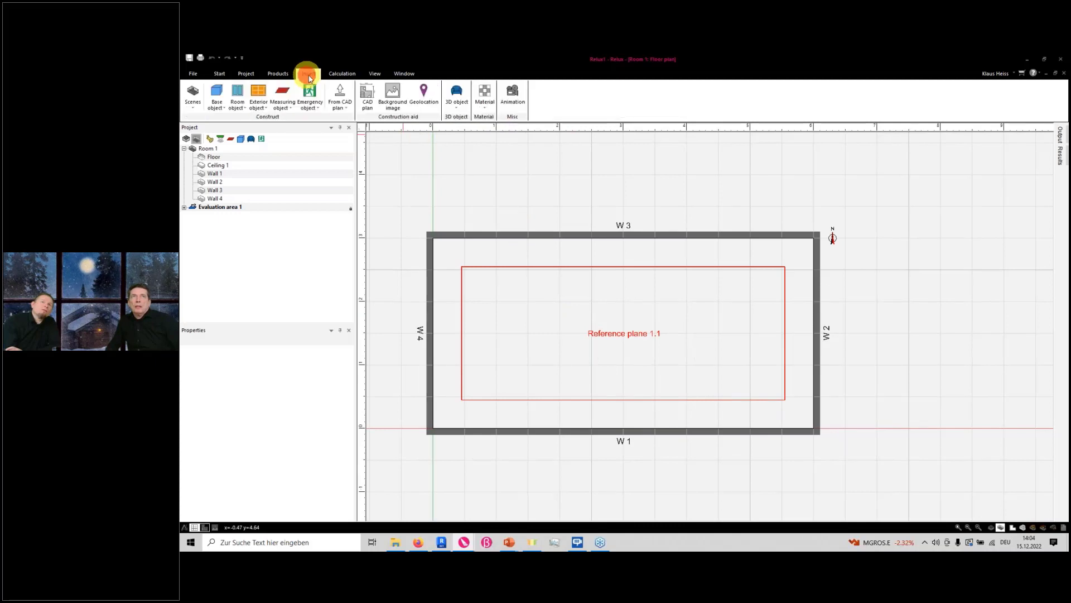
{"action": "left_click", "coordinate": [195, 107]}
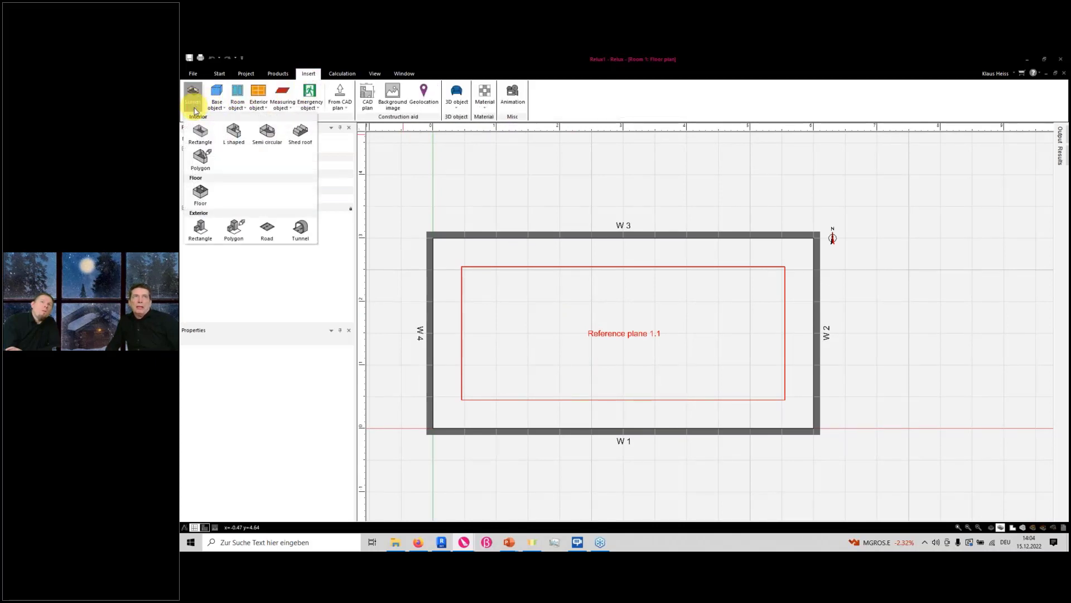
{"action": "left_click", "coordinate": [201, 194]}
{"action": "left_click", "coordinate": [202, 195]}
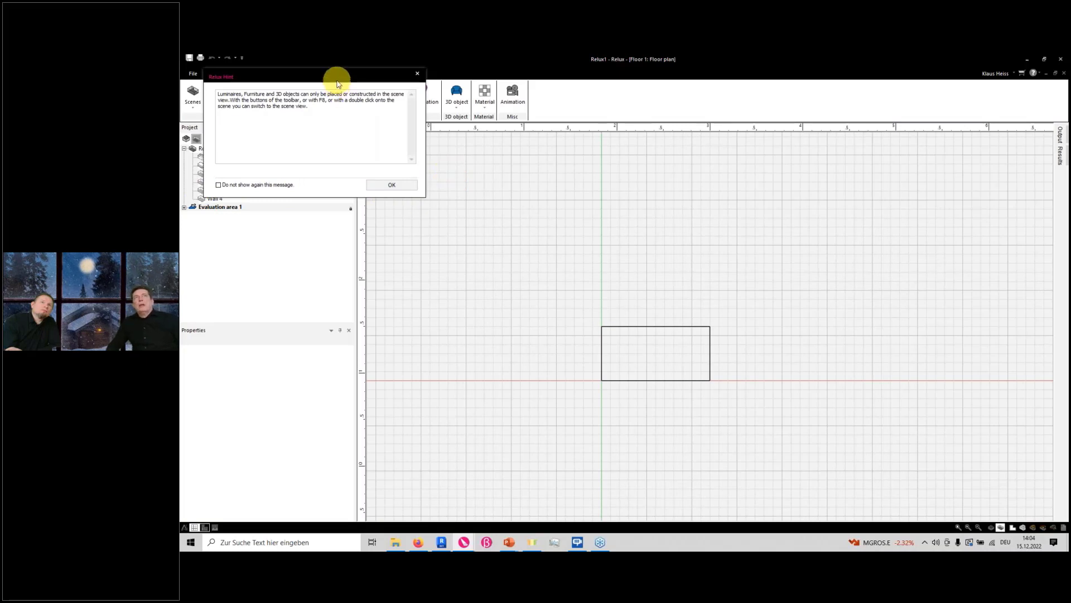
{"action": "left_click_drag", "start_coordinate": [337, 83], "coordinate": [439, 179]}
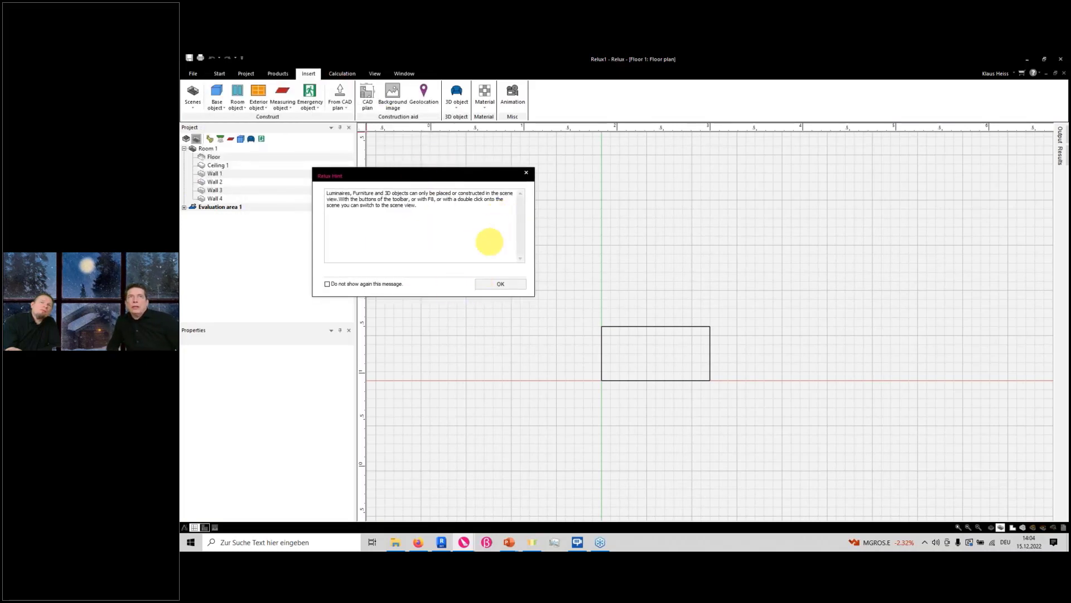
{"action": "left_click", "coordinate": [499, 286]}
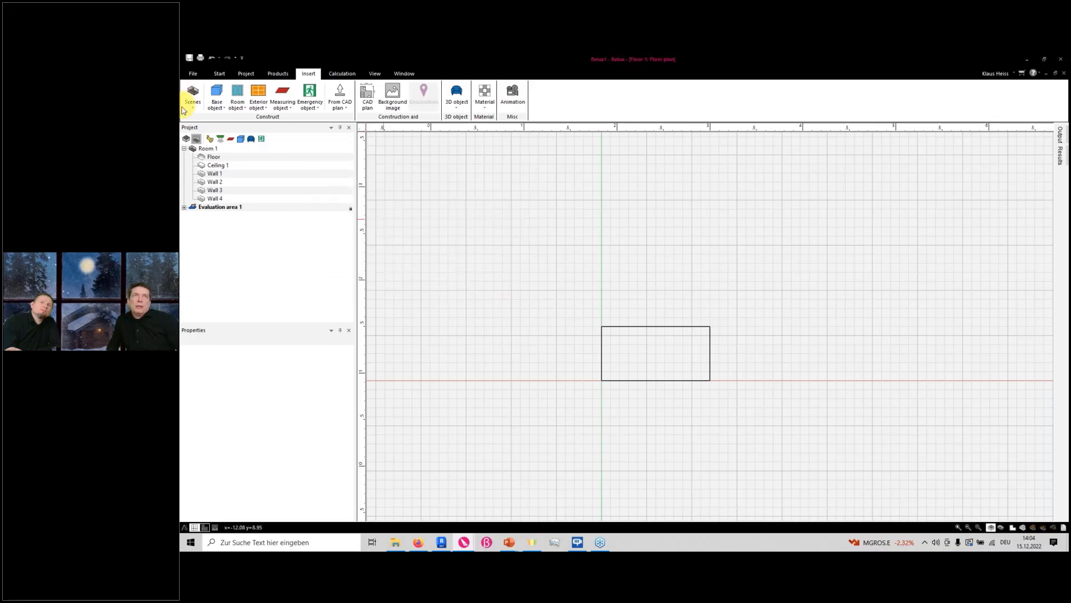
{"action": "left_click", "coordinate": [185, 139]}
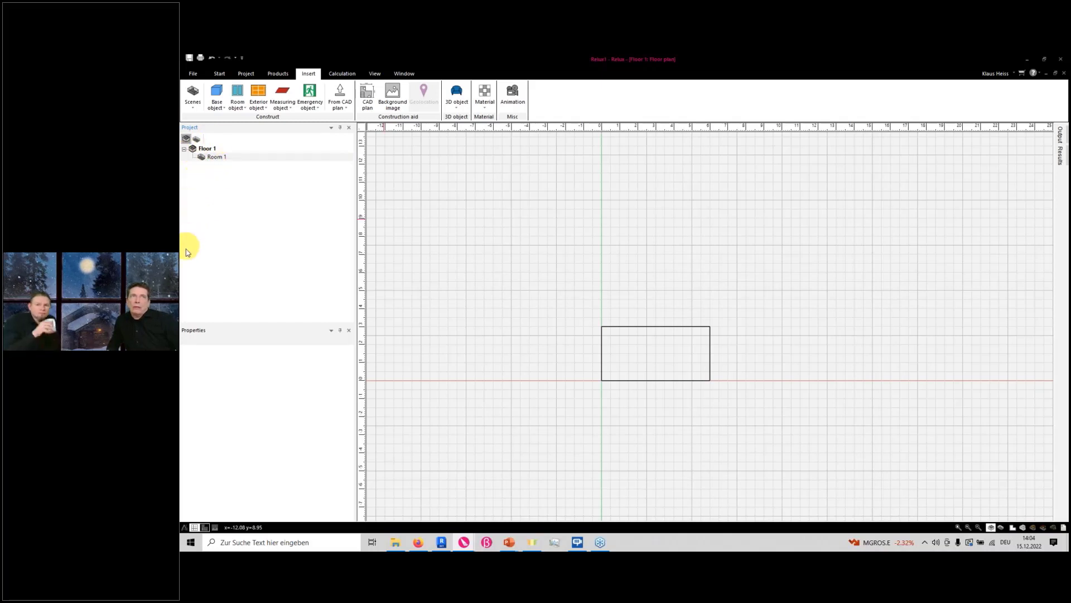
- Return to the room level and place a cube inside Room 1 at X 2 m, Y 1 m
{"action": "left_click", "coordinate": [195, 139]}
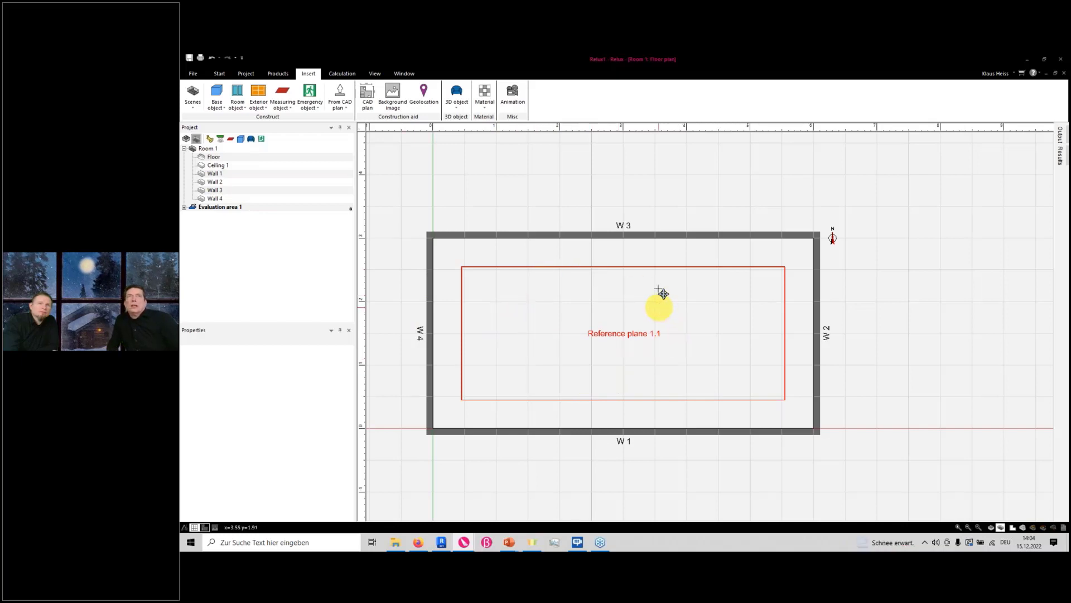
{"action": "left_click", "coordinate": [216, 96]}
{"action": "left_click", "coordinate": [223, 128]}
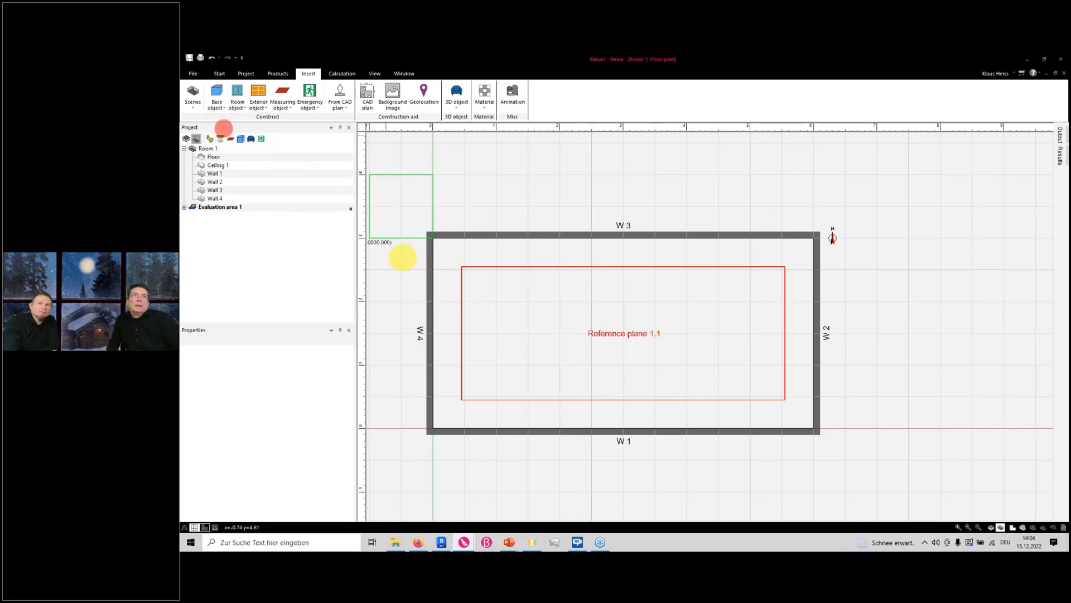
{"action": "left_click", "coordinate": [554, 375]}
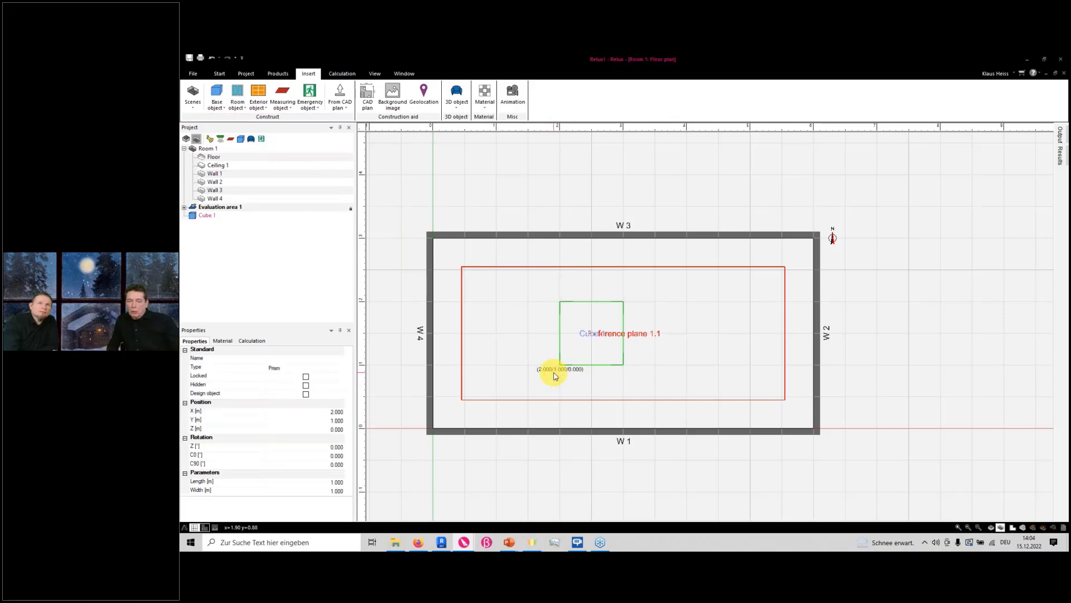
- Switch to the floor level and insert an L-shaped room of 8 by 6 m with a height of 2.8 m
{"action": "left_click", "coordinate": [186, 139]}
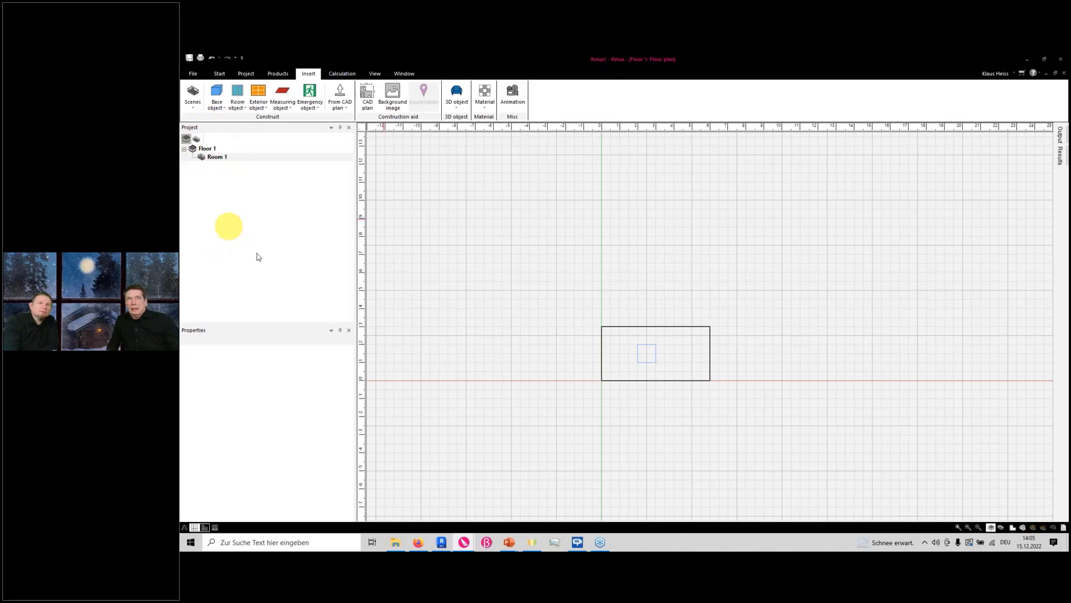
{"action": "left_click", "coordinate": [652, 360]}
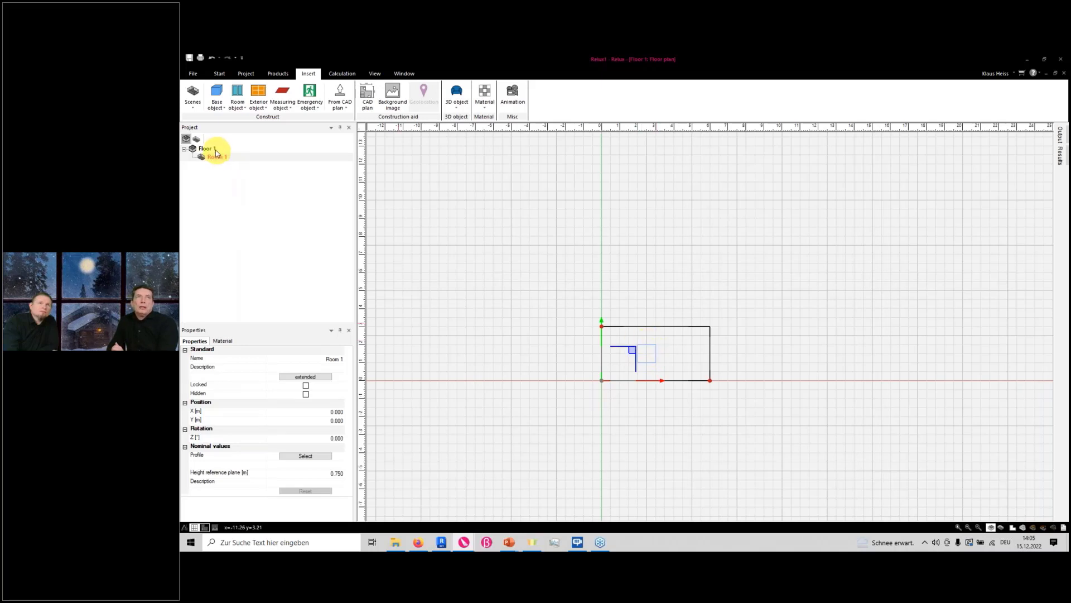
{"action": "left_click", "coordinate": [194, 101]}
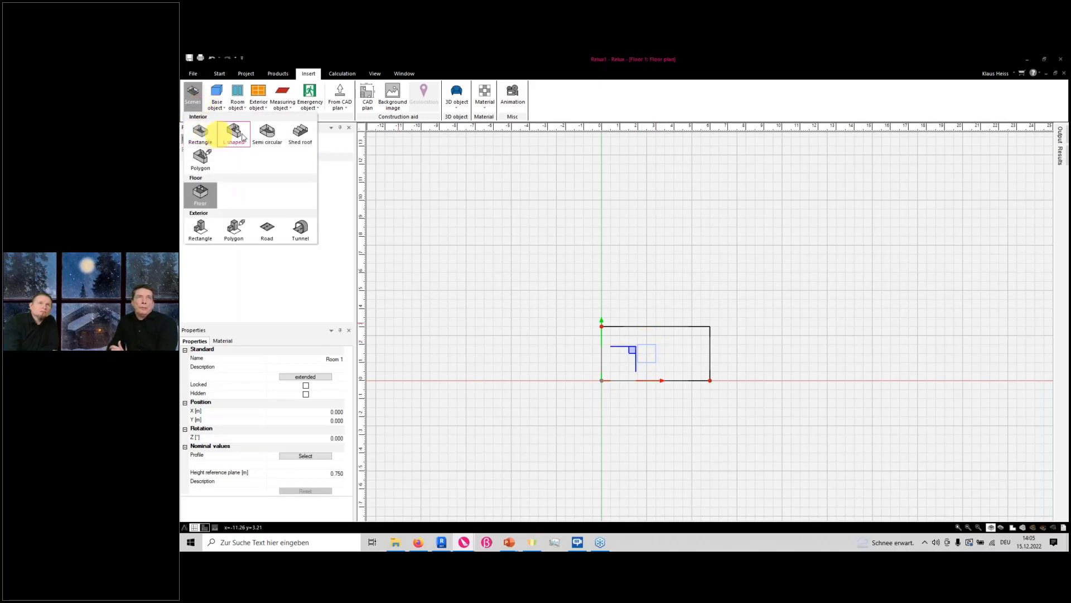
{"action": "left_click", "coordinate": [242, 134]}
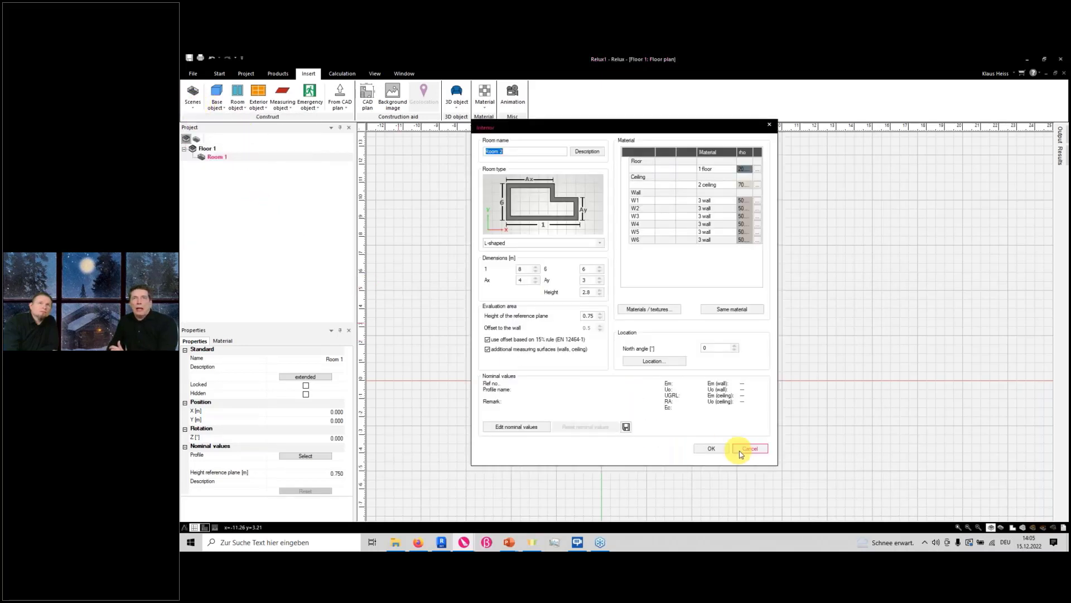
{"action": "left_click", "coordinate": [726, 449]}
{"action": "scroll", "coordinate": [494, 275], "scroll_direction": "down", "scroll_amount": 5}
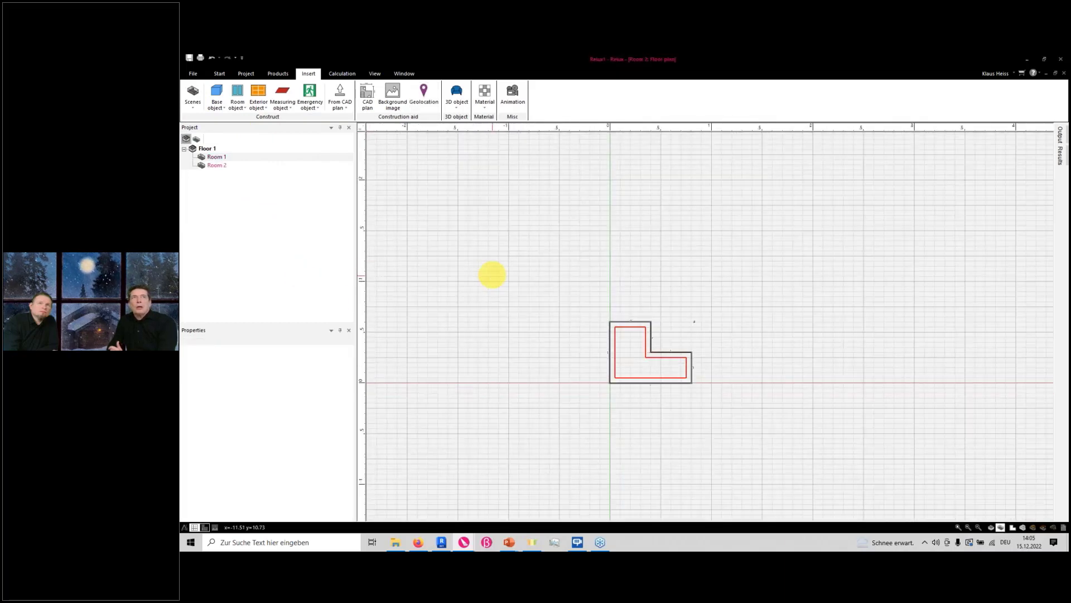
- Select the L-shaped room in the floor plan and move it to X 4.5 m, Y 4.5 m
{"action": "left_click", "coordinate": [210, 167]}
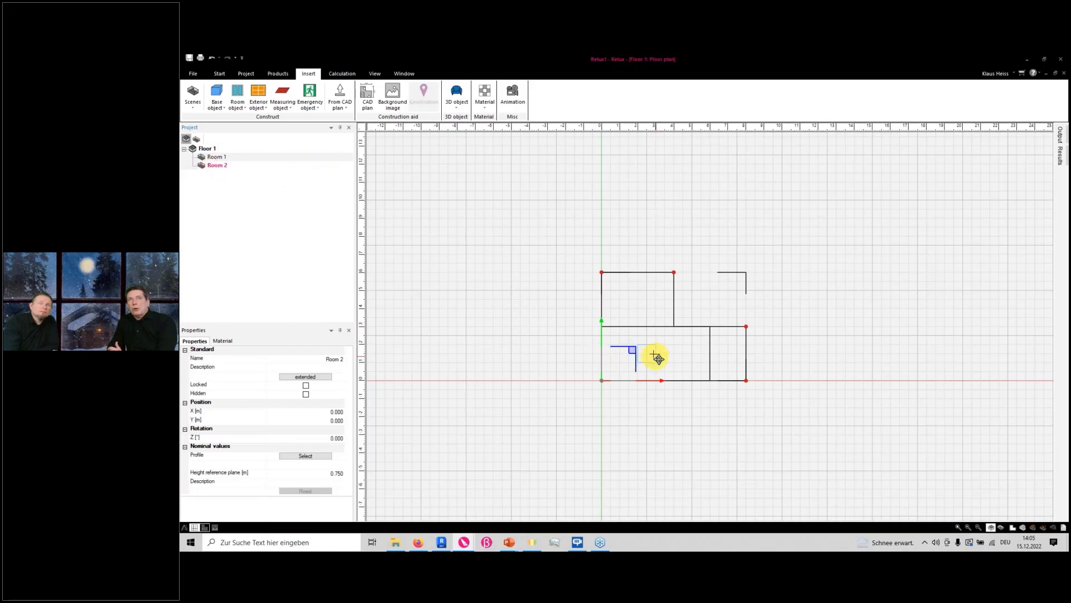
{"action": "left_click_drag", "start_coordinate": [636, 354], "coordinate": [719, 273]}
{"action": "scroll", "coordinate": [560, 313], "scroll_direction": "down", "scroll_amount": 2}
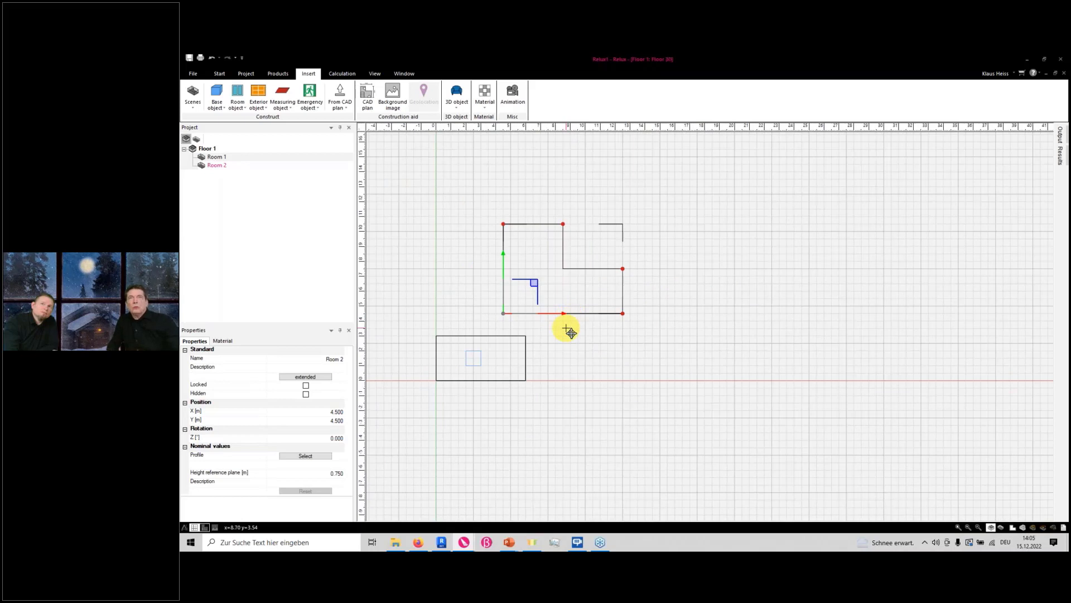
- In the floor's 3D view, move the L-shaped room directly beside the rectangular room, to X 6.5 m, Y 0 m
{"action": "right_click_drag", "start_coordinate": [612, 330], "coordinate": [571, 443]}
{"action": "scroll", "coordinate": [602, 410], "scroll_direction": "down", "scroll_amount": 2}
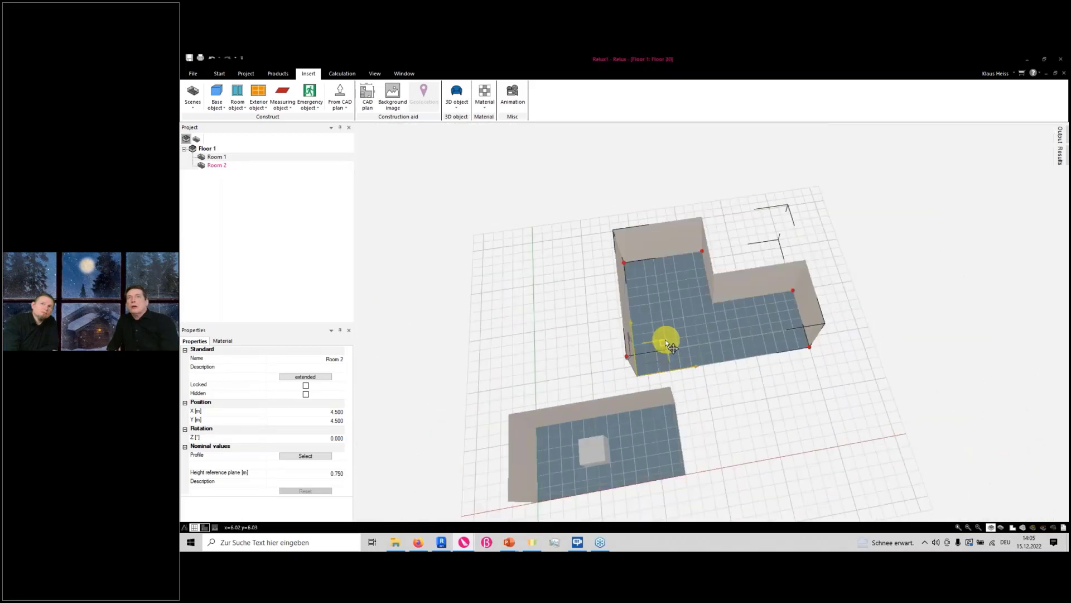
{"action": "left_click_drag", "start_coordinate": [663, 342], "coordinate": [723, 424]}
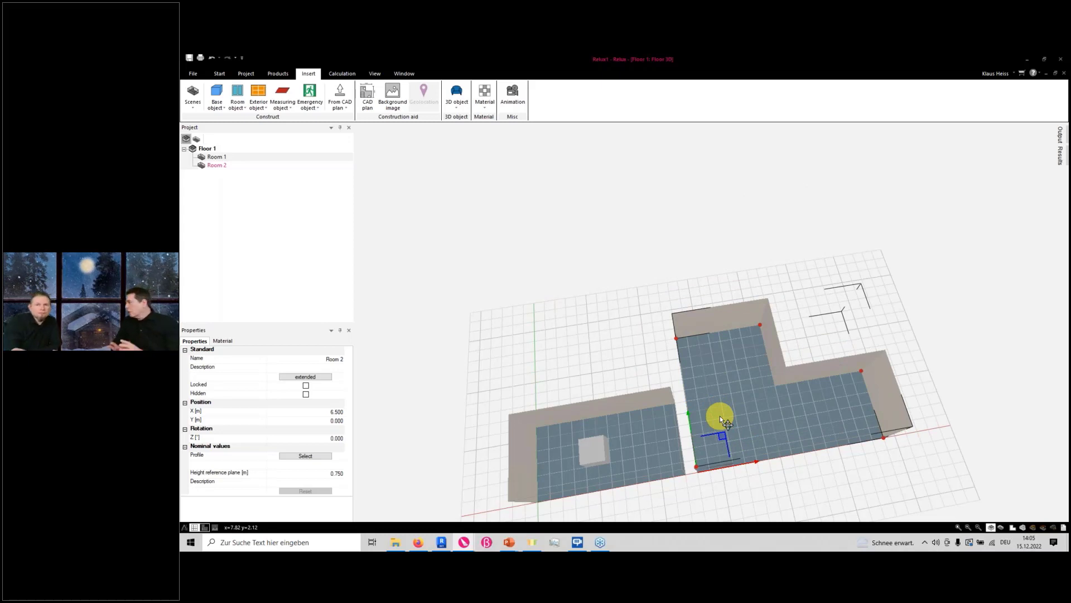
{"action": "scroll", "coordinate": [503, 297], "scroll_direction": "down", "scroll_amount": 2}
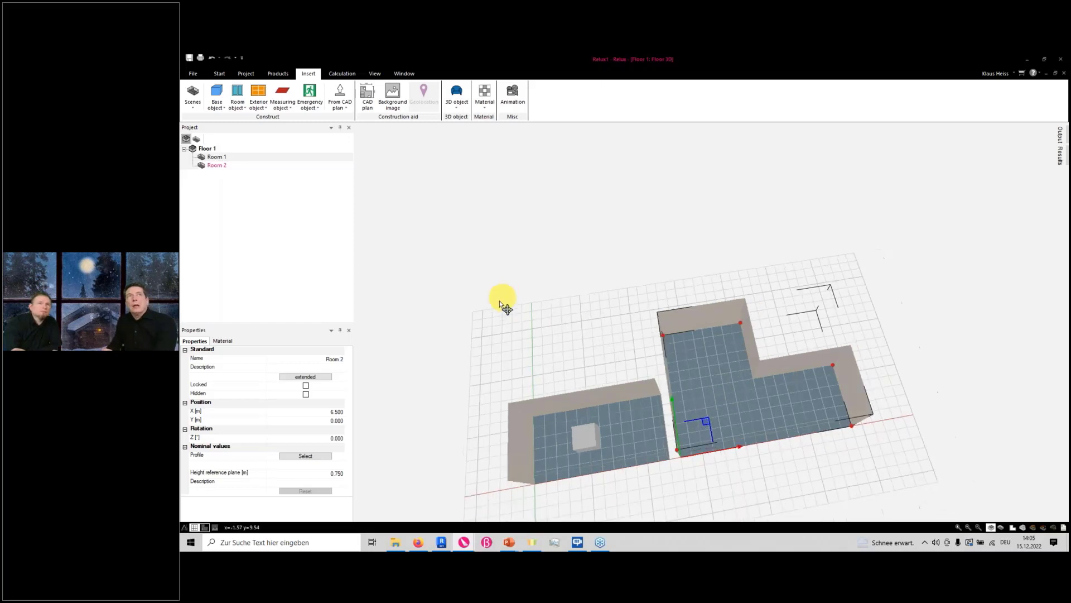
{"action": "left_click_drag", "start_coordinate": [502, 305], "coordinate": [514, 280]}
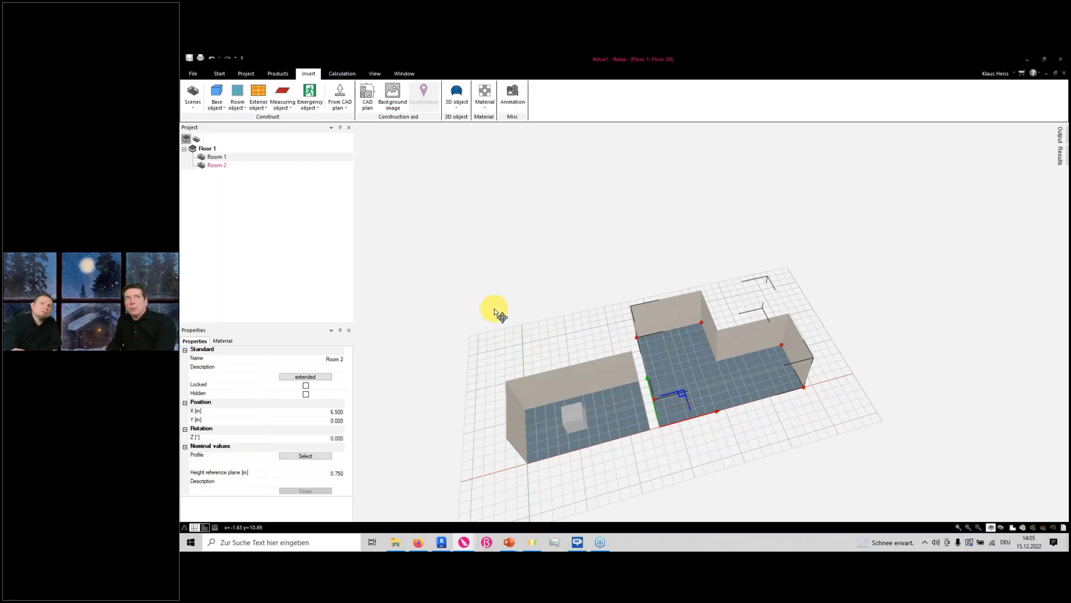
- Duplicate Floor 1 together with its two rooms and show the copied floor in 3D
{"action": "right_click", "coordinate": [209, 151]}
{"action": "left_click", "coordinate": [230, 176]}
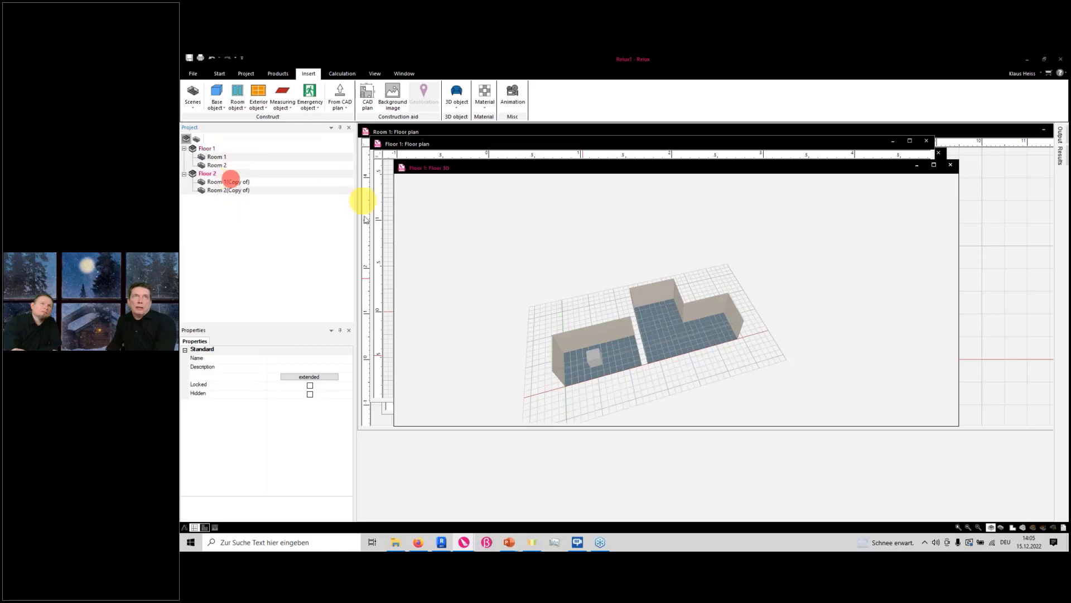
{"action": "left_click_drag", "start_coordinate": [603, 292], "coordinate": [608, 314]}
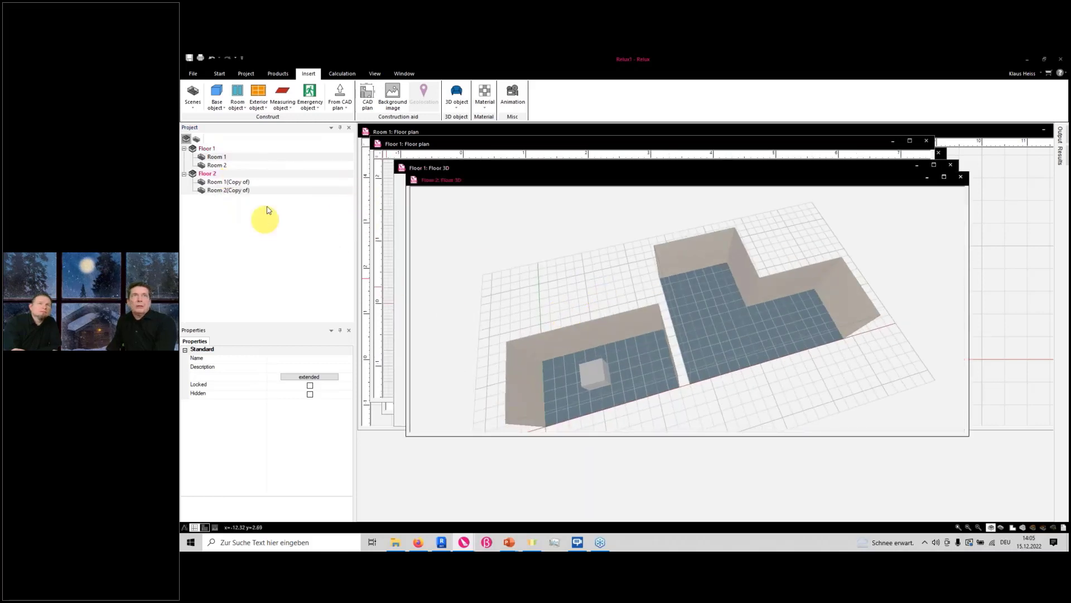
- Transfer the copied L-shaped room from Floor 2 to Floor 1 in the project structure
{"action": "left_click", "coordinate": [228, 190]}
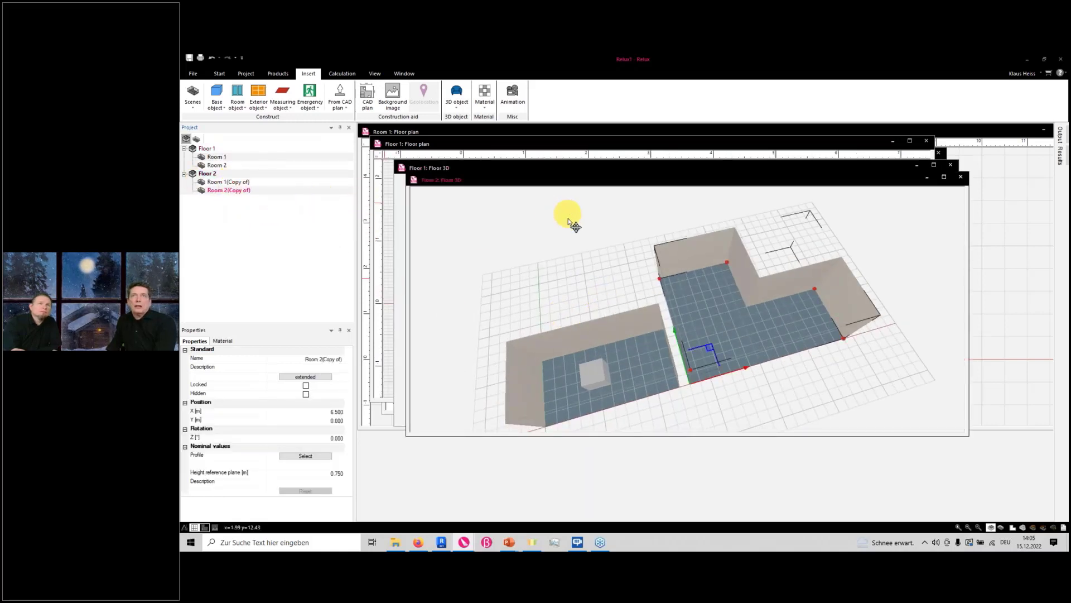
{"action": "scroll", "coordinate": [562, 272], "scroll_direction": "down", "scroll_amount": 3}
{"action": "left_click_drag", "start_coordinate": [602, 257], "coordinate": [603, 291]}
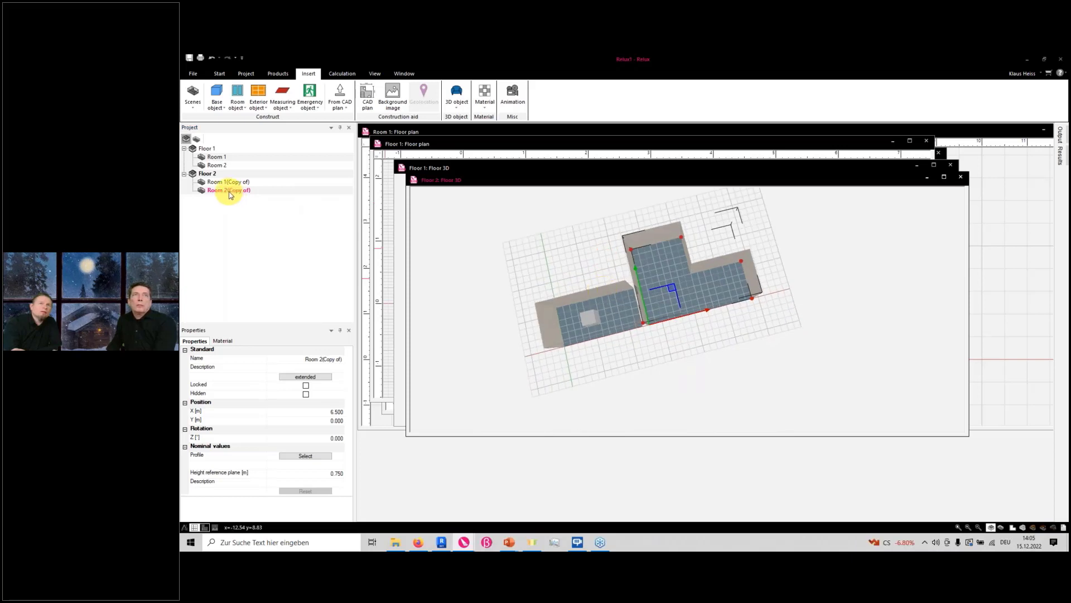
{"action": "left_click_drag", "start_coordinate": [229, 193], "coordinate": [209, 149]}
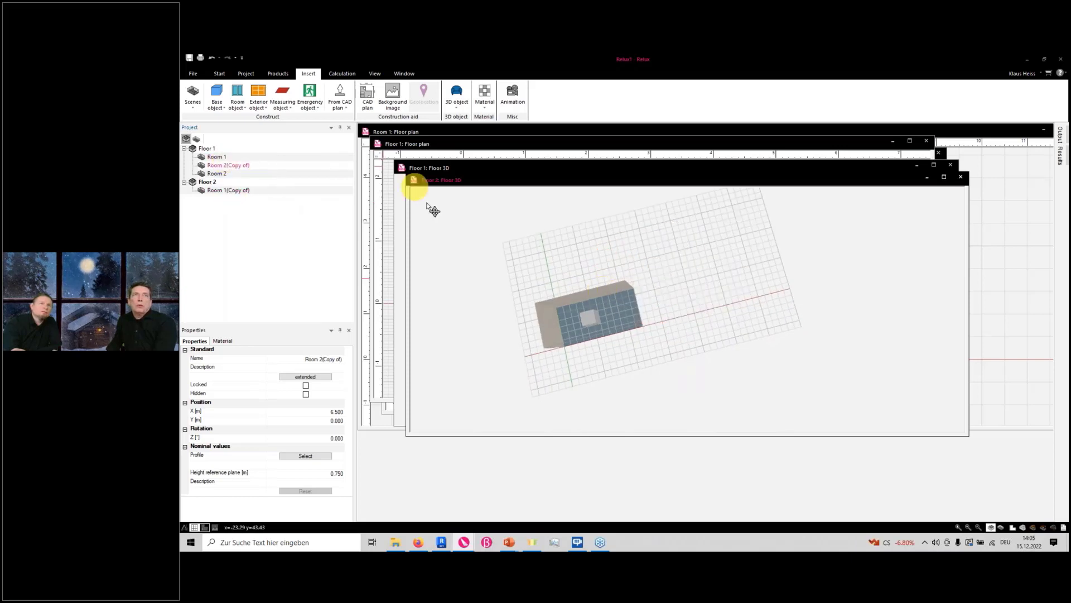
- Show Floor 1 in 3D and move the overlapping copy of the L-shaped room behind the rectangular room
{"action": "left_click", "coordinate": [209, 149]}
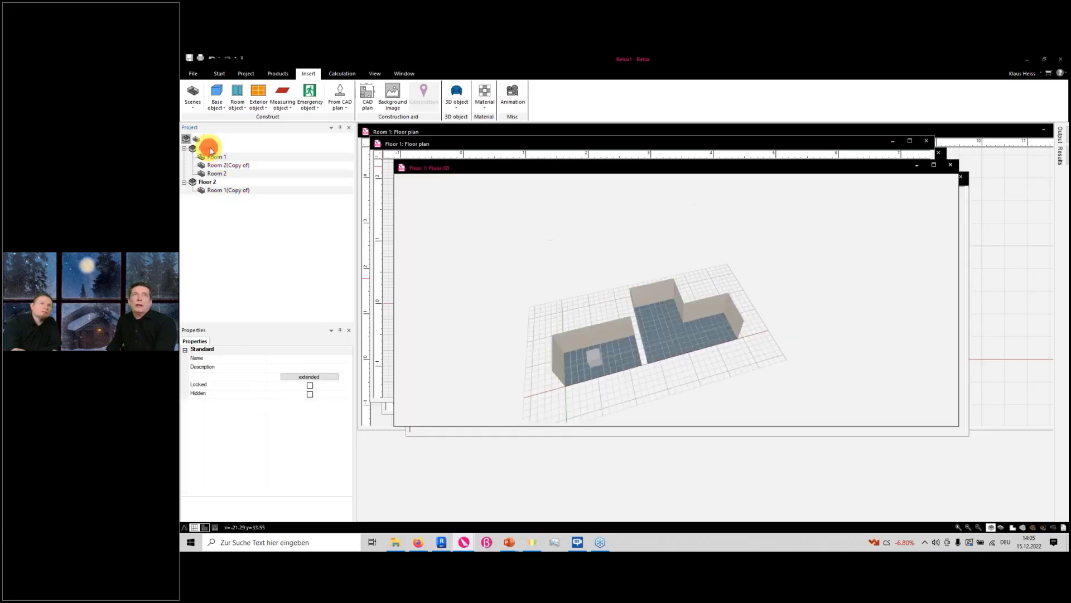
{"action": "left_click", "coordinate": [663, 337]}
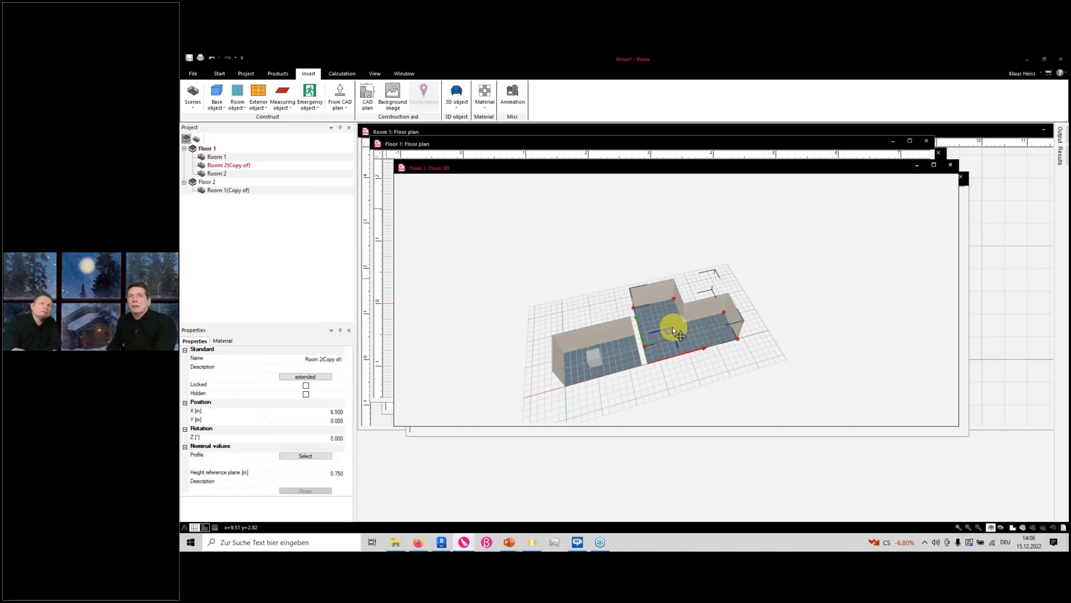
{"action": "left_click_drag", "start_coordinate": [675, 330], "coordinate": [569, 305]}
{"action": "left_click", "coordinate": [724, 282]}
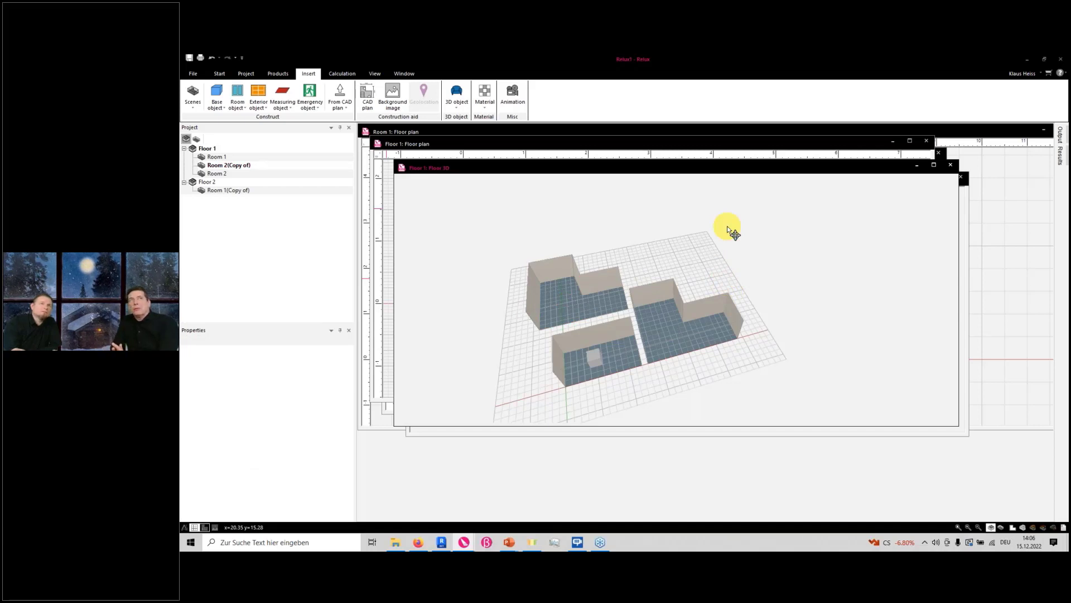
{"action": "scroll", "coordinate": [609, 212], "scroll_direction": "down", "scroll_amount": 2}
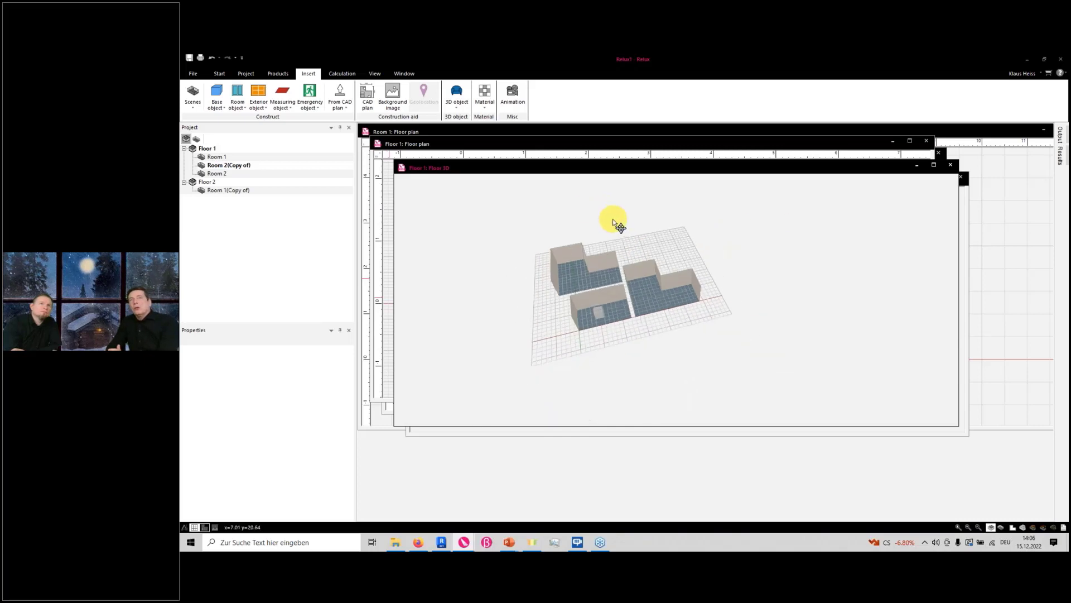
{"action": "middle_click_drag", "start_coordinate": [612, 219], "coordinate": [621, 282]}
{"action": "right_click_drag", "start_coordinate": [641, 289], "coordinate": [468, 257]}
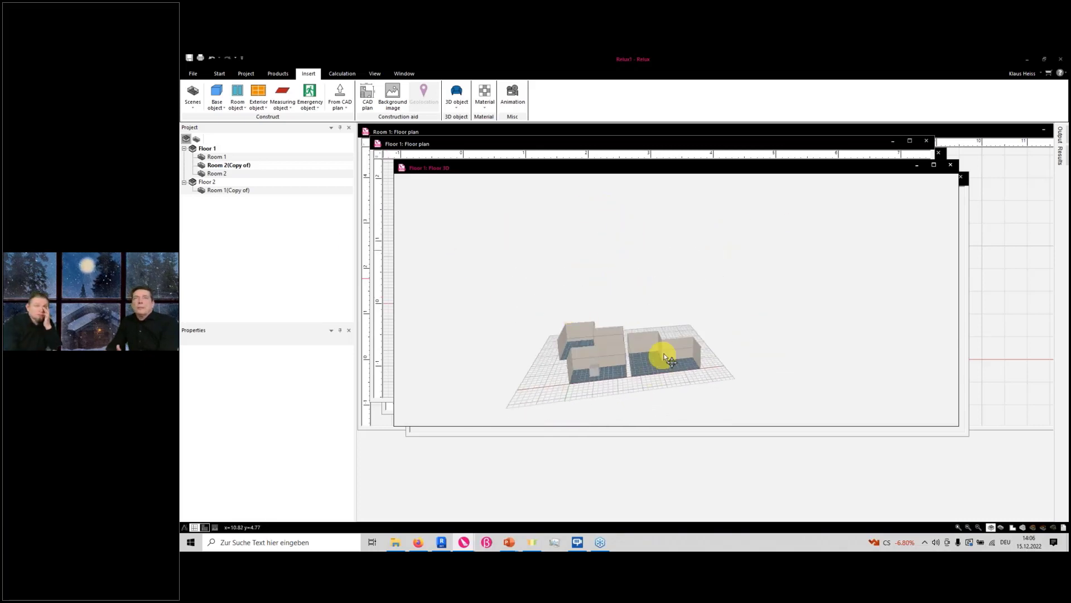
- Insert a rectangular exterior scene 100 m long and 100 m wide into the project
{"action": "right_click_drag", "start_coordinate": [662, 369], "coordinate": [615, 342]}
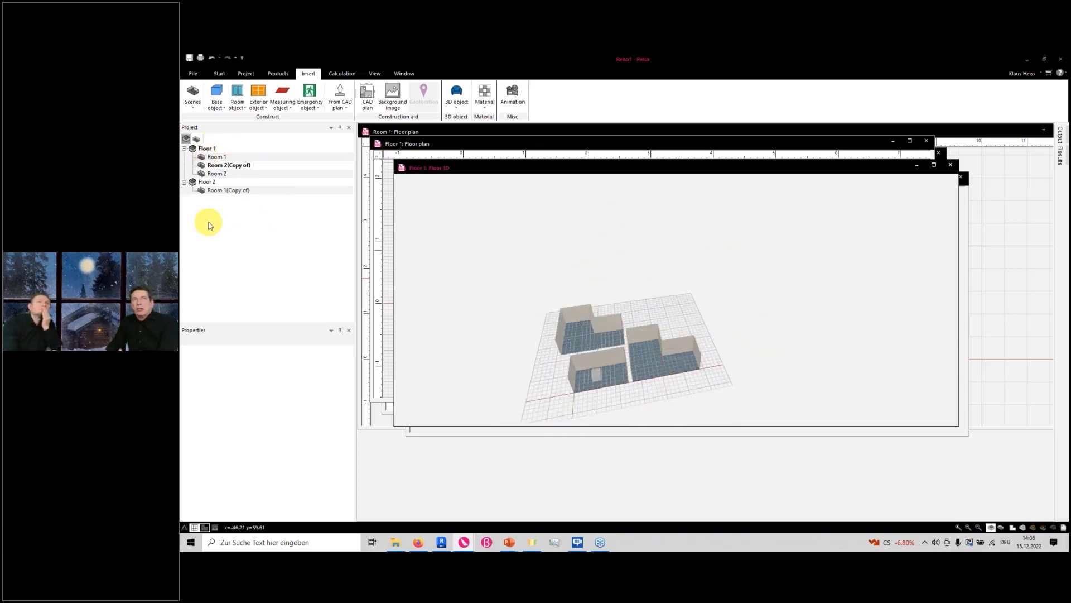
{"action": "left_click", "coordinate": [192, 95]}
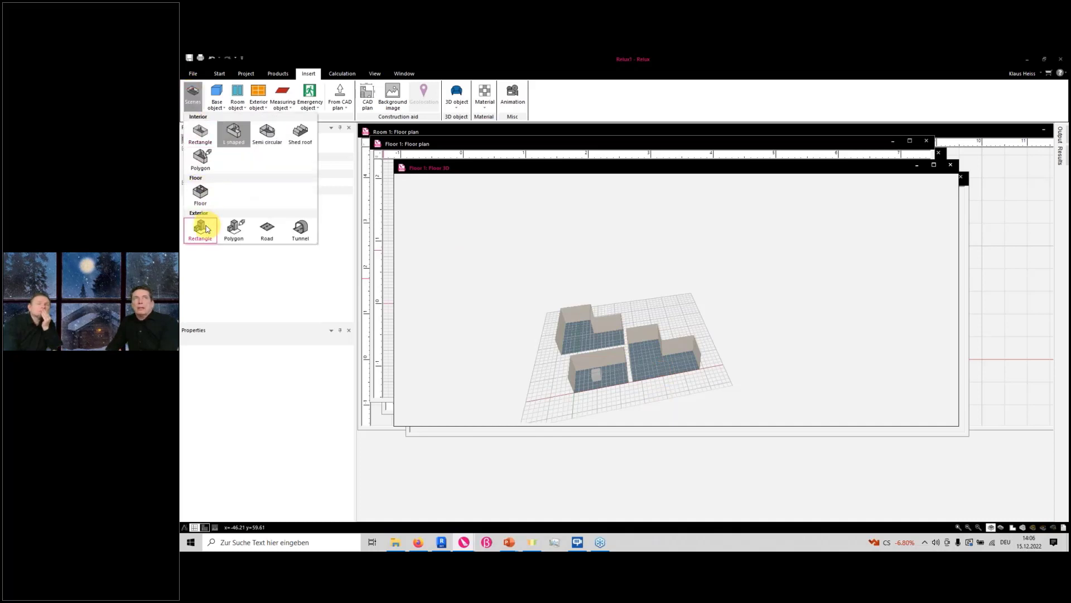
{"action": "left_click", "coordinate": [205, 227]}
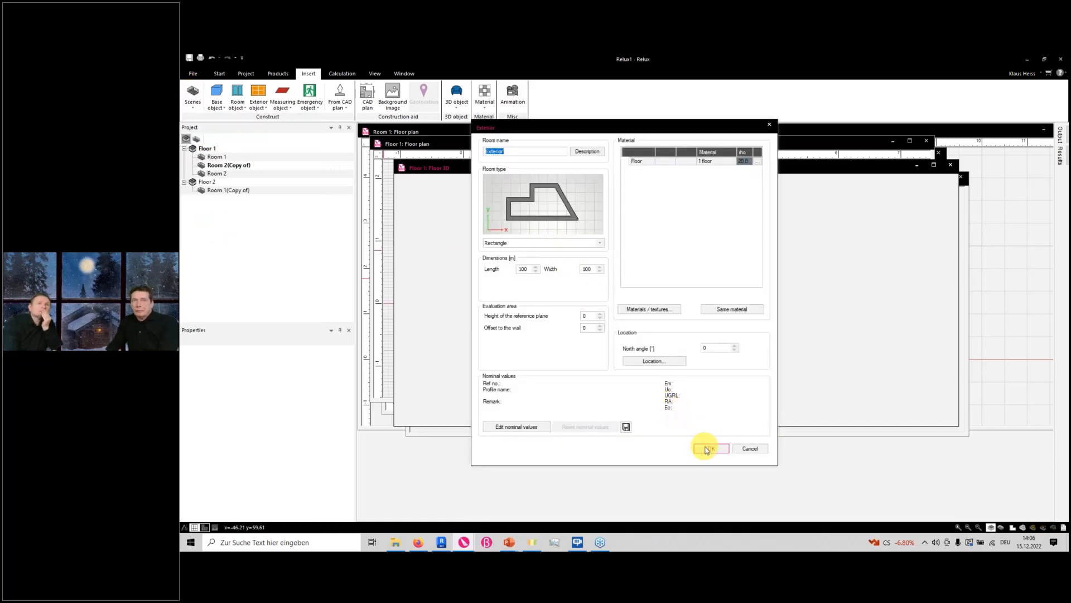
{"action": "left_click", "coordinate": [705, 446]}
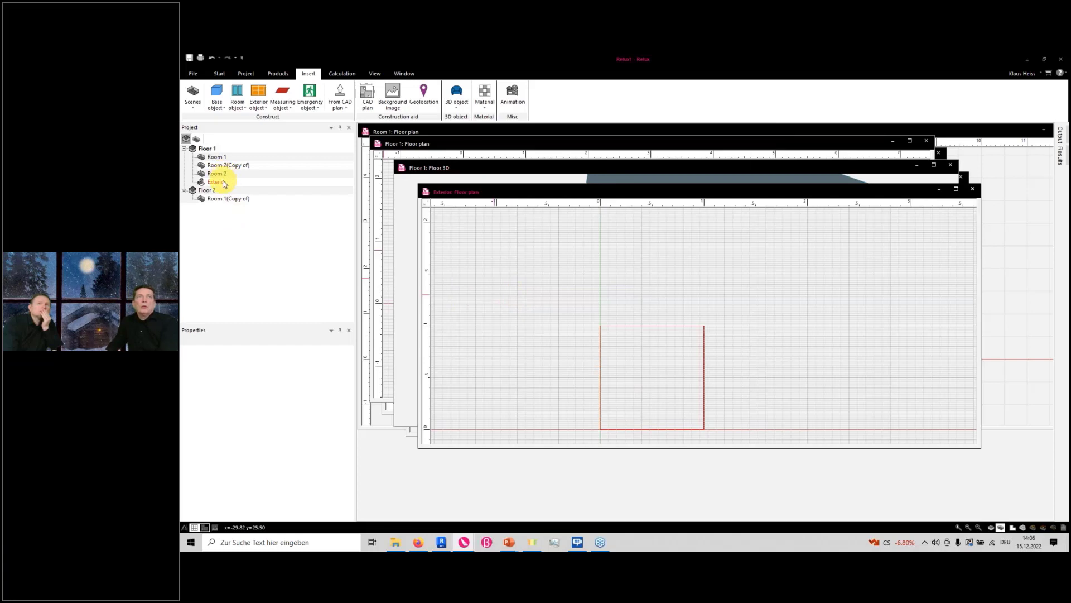
- Move the exterior scene out of Floor 1 to the project's top level and collapse both floors in the structure
{"action": "left_click", "coordinate": [223, 183]}
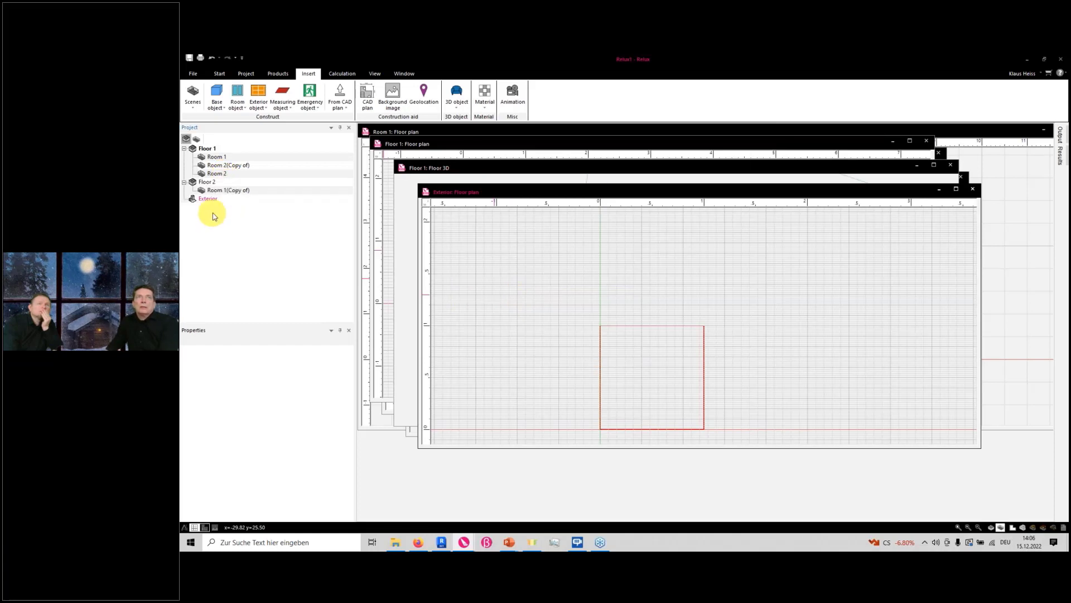
{"action": "left_click", "coordinate": [205, 199]}
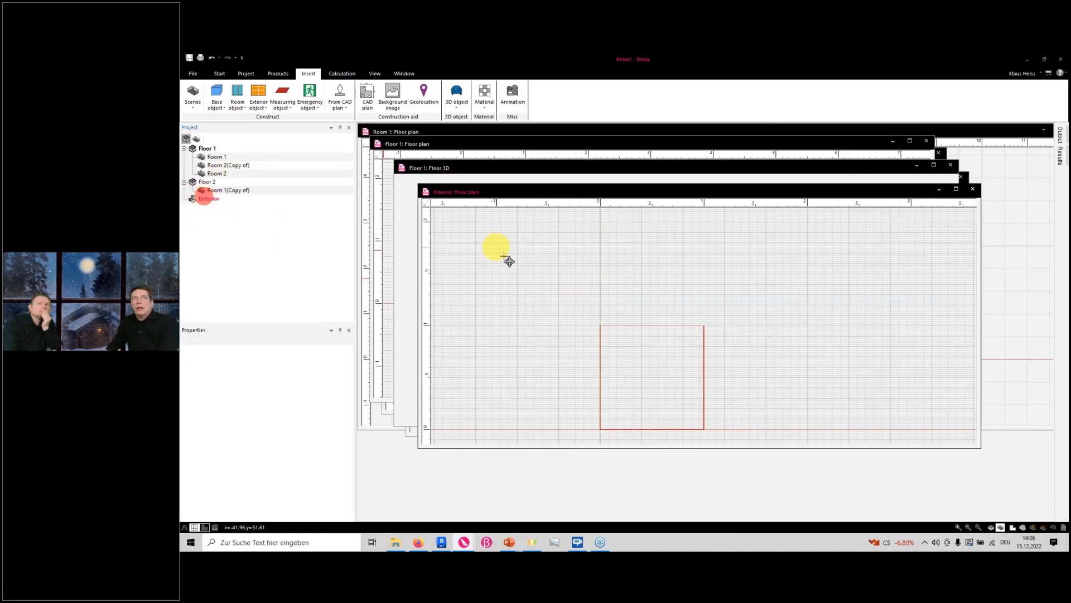
{"action": "scroll", "coordinate": [538, 304], "scroll_direction": "down", "scroll_amount": 2}
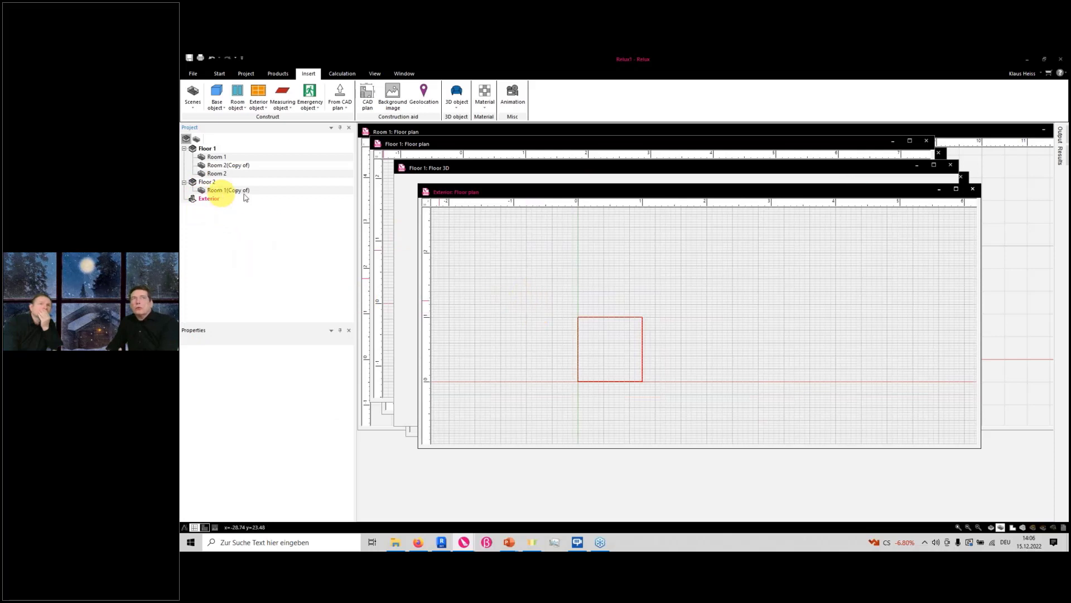
{"action": "left_click", "coordinate": [184, 148]}
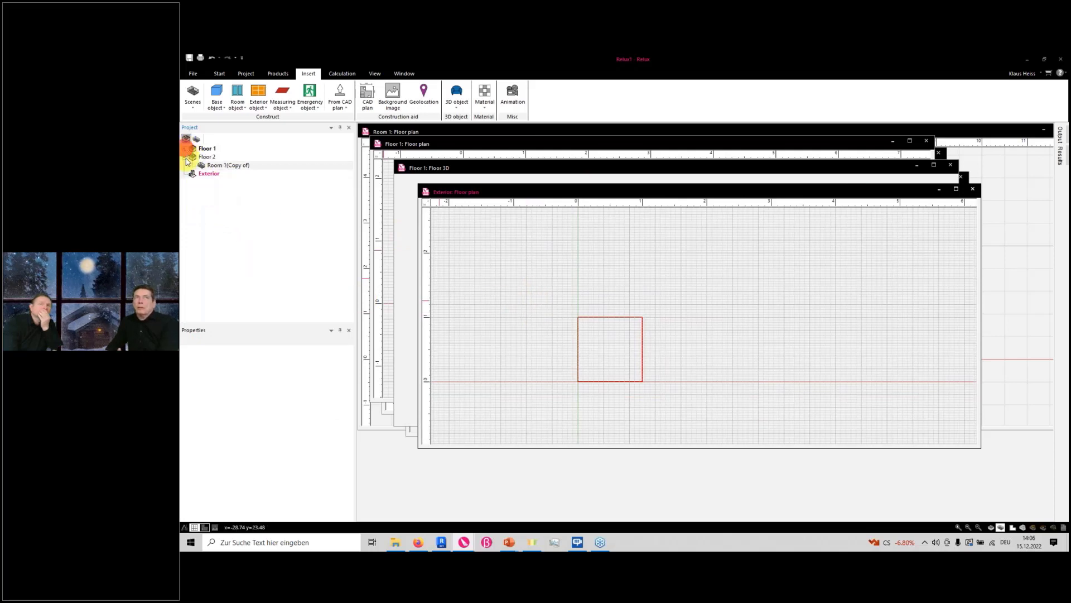
{"action": "left_click", "coordinate": [185, 157]}
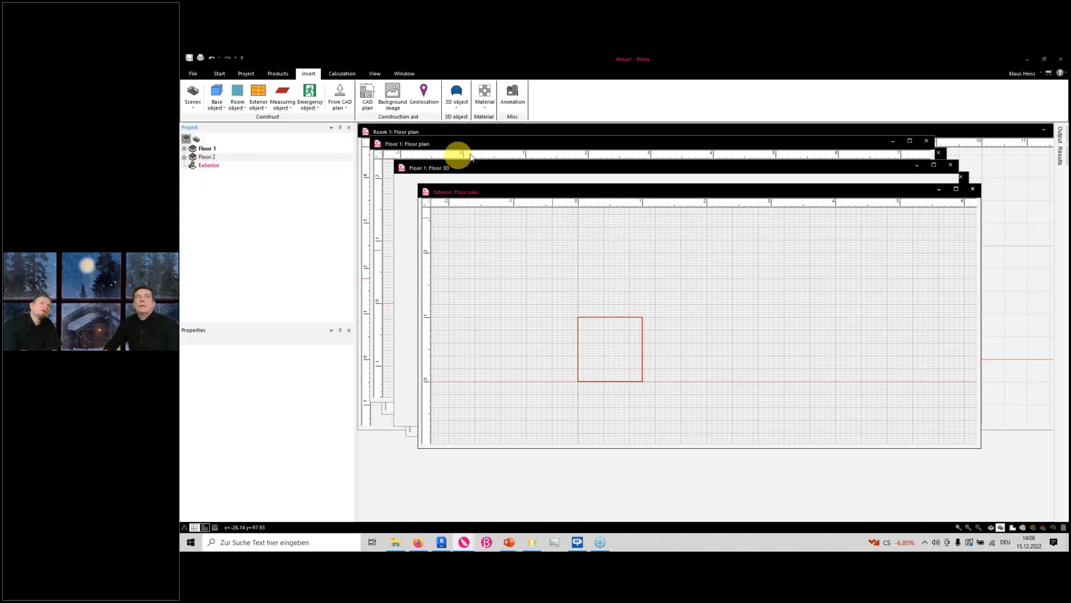
- View Floor 1's floor plan and Room 1's own plan, and return to the floor overview of the project
{"action": "left_click", "coordinate": [208, 148]}
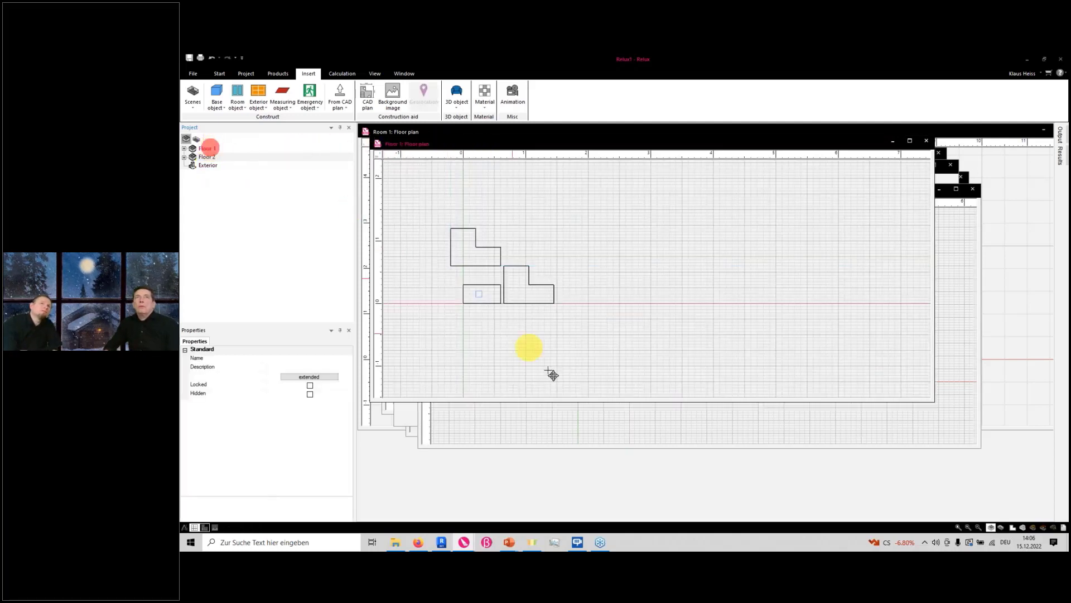
{"action": "double_click", "coordinate": [515, 292]}
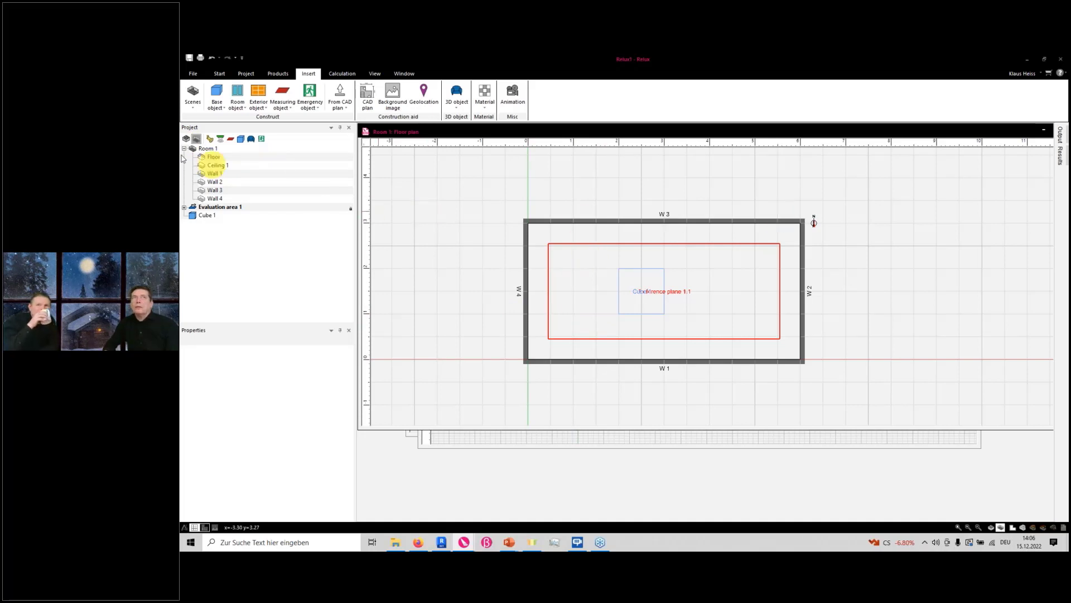
{"action": "left_click", "coordinate": [186, 138]}
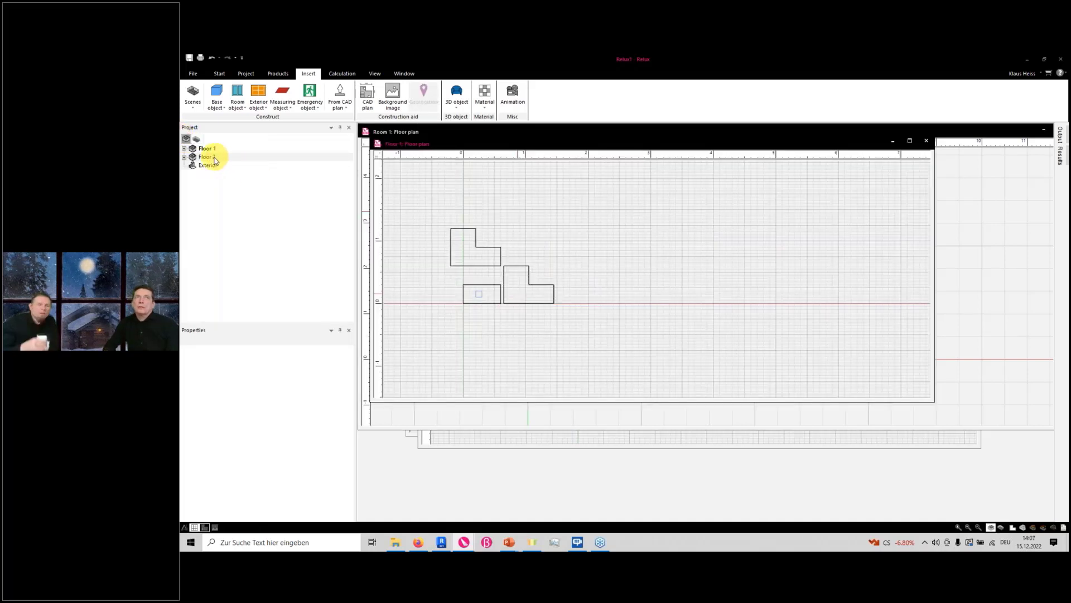
- View Floor 2's floor plan, select its copied Room 1 and show that room's own plan in a maximized window
{"action": "double_click", "coordinate": [221, 157]}
{"action": "right_click", "coordinate": [225, 163]}
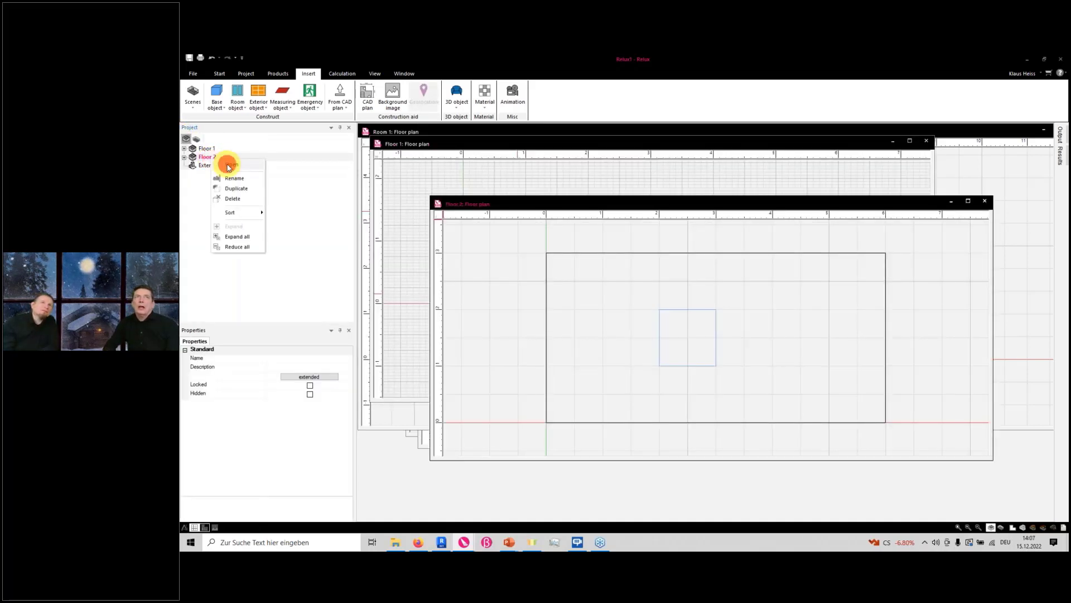
{"action": "left_click", "coordinate": [227, 166]}
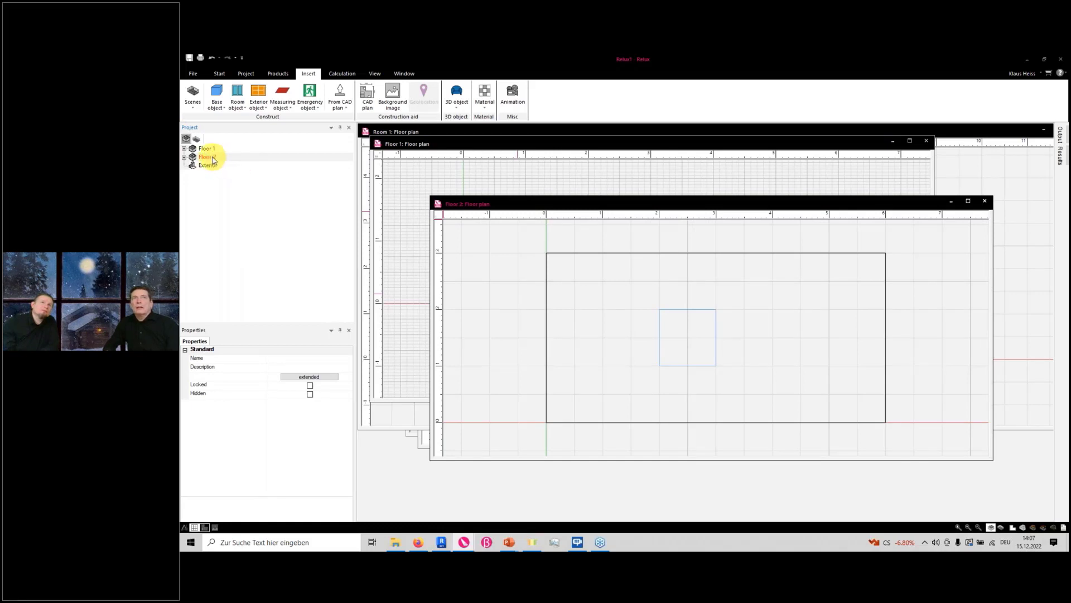
{"action": "left_click", "coordinate": [184, 157]}
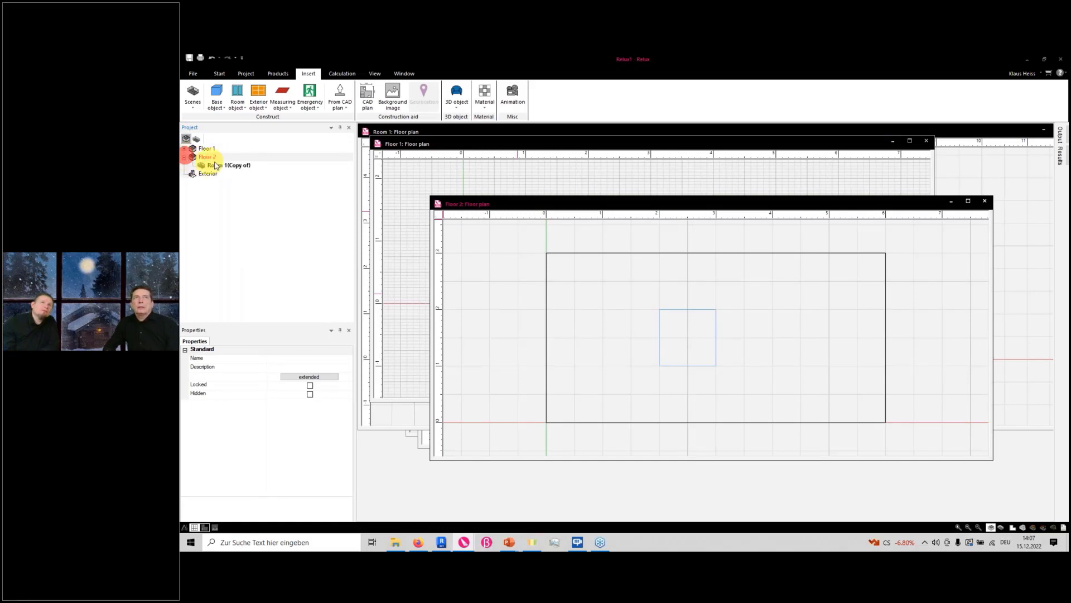
{"action": "right_click", "coordinate": [231, 164]}
{"action": "left_click", "coordinate": [246, 168]}
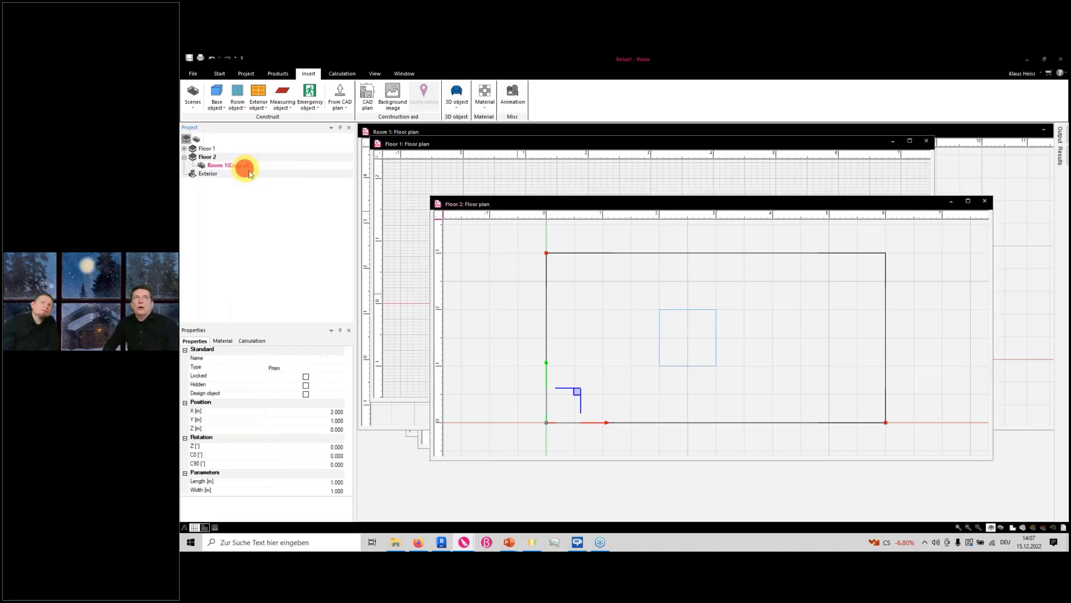
{"action": "double_click", "coordinate": [657, 216]}
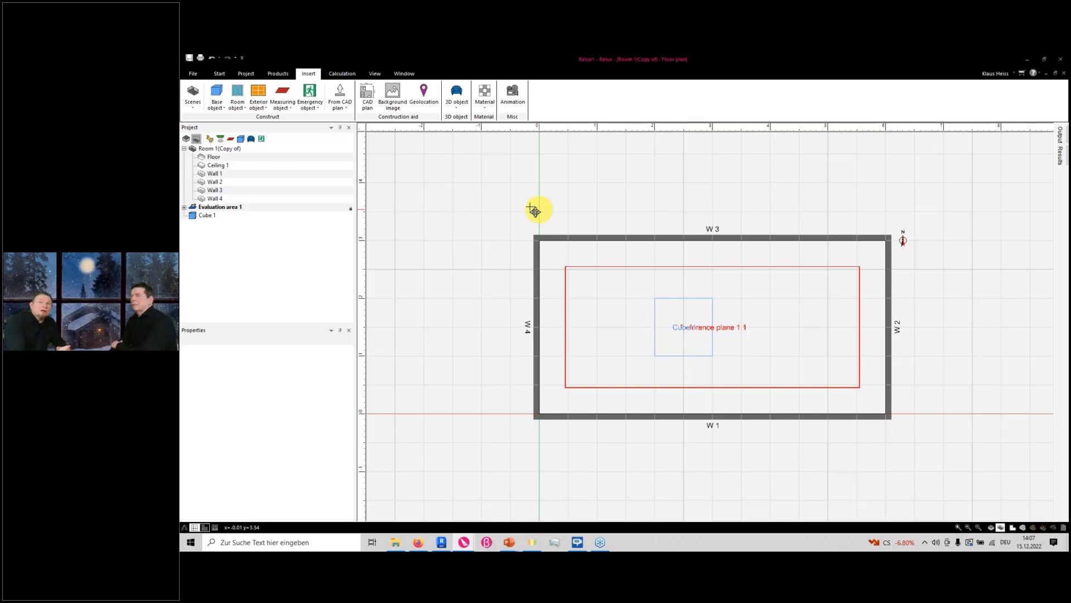
- Close the current project
{"action": "left_click", "coordinate": [192, 74]}
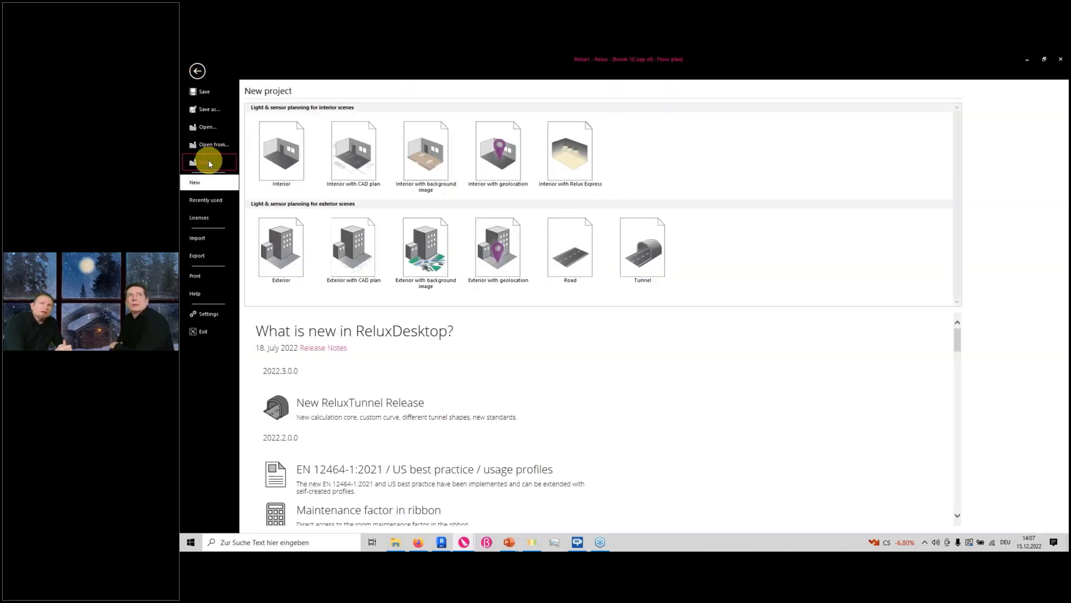
{"action": "left_click", "coordinate": [210, 158]}
{"action": "left_click", "coordinate": [632, 317]}
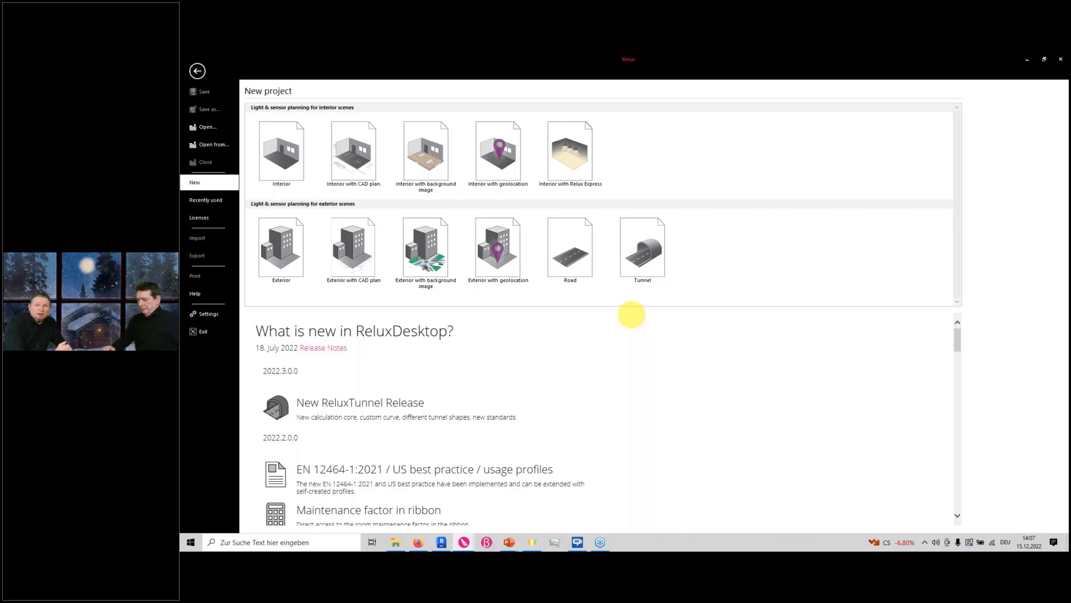
- Start a new interior project with CAD plan, leaving the project data empty and choosing the Floor scene type at 2.8 m height
{"action": "left_click", "coordinate": [347, 165]}
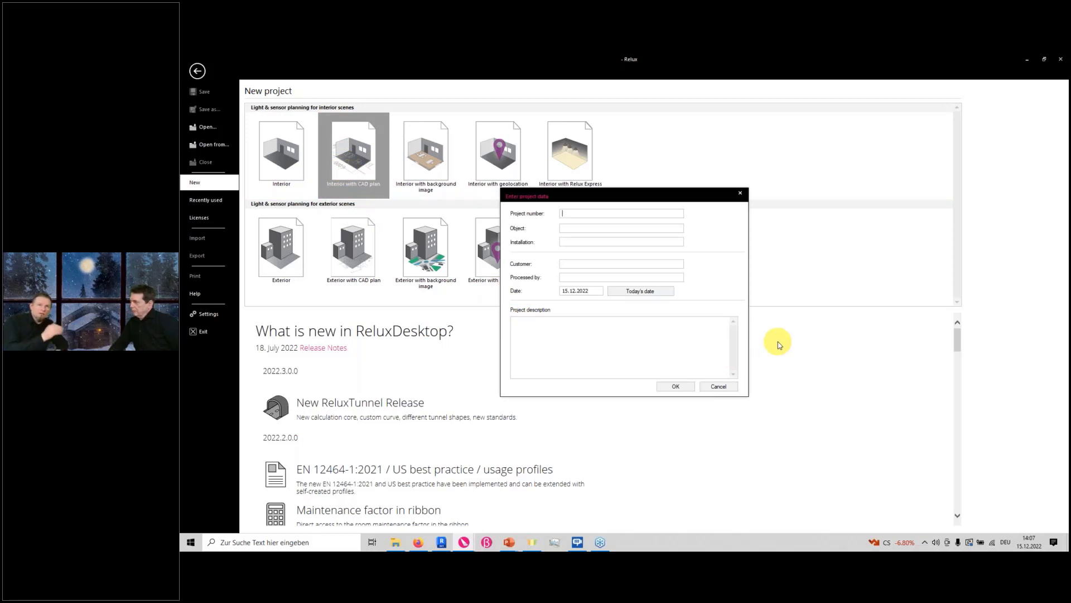
{"action": "left_click", "coordinate": [685, 387]}
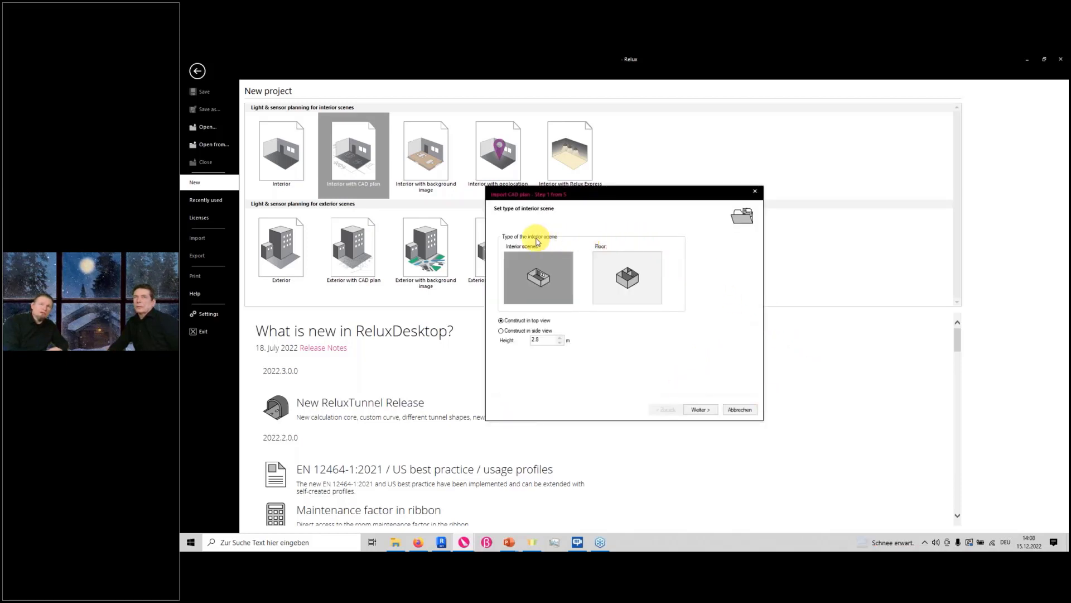
{"action": "left_click", "coordinate": [642, 286]}
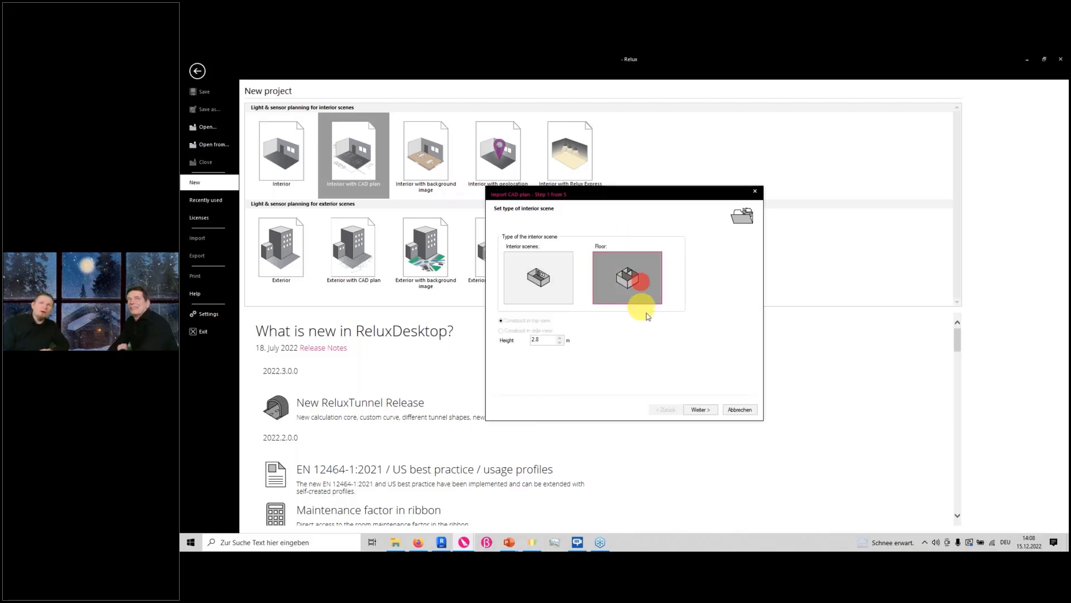
{"action": "left_click", "coordinate": [709, 411]}
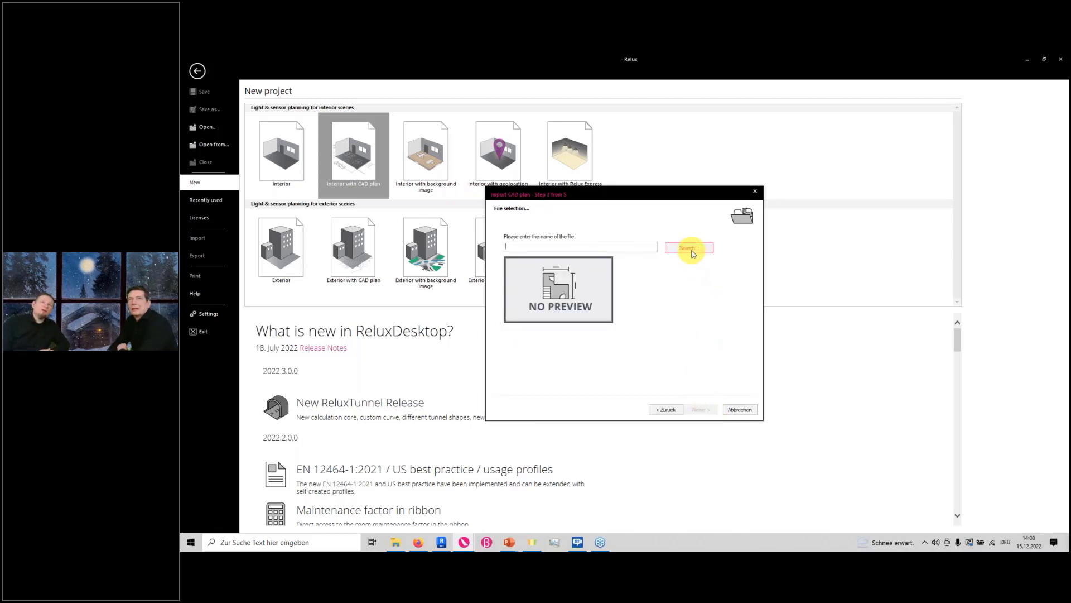
- Choose the CAD file 190723_HBA SCHI_Grundrisse_1OG_2018.dwg from the Etagen folder as the plan to import
{"action": "left_click", "coordinate": [691, 253]}
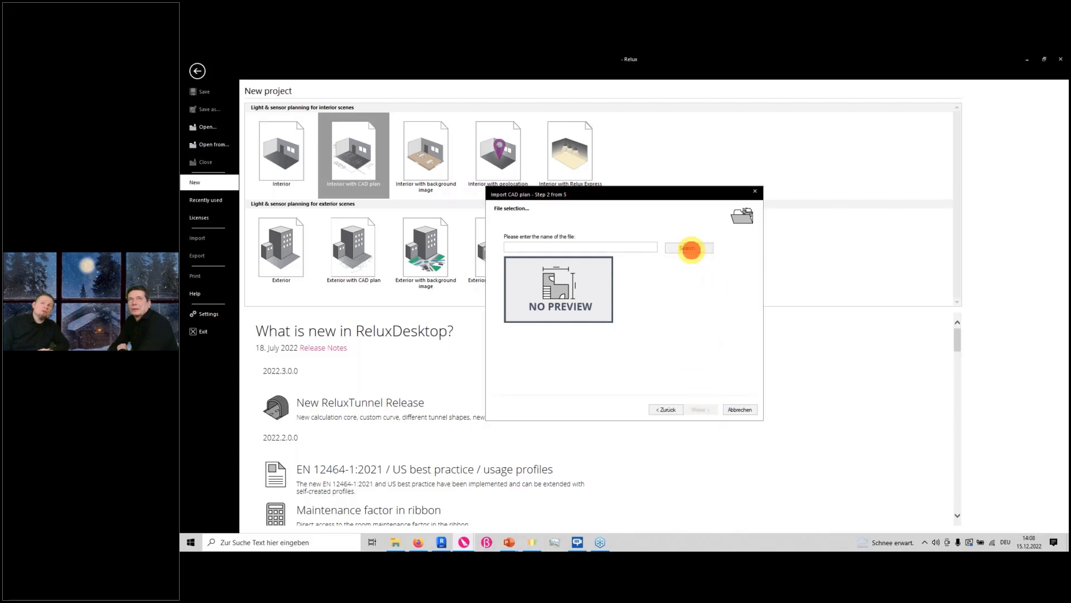
{"action": "left_click", "coordinate": [672, 272]}
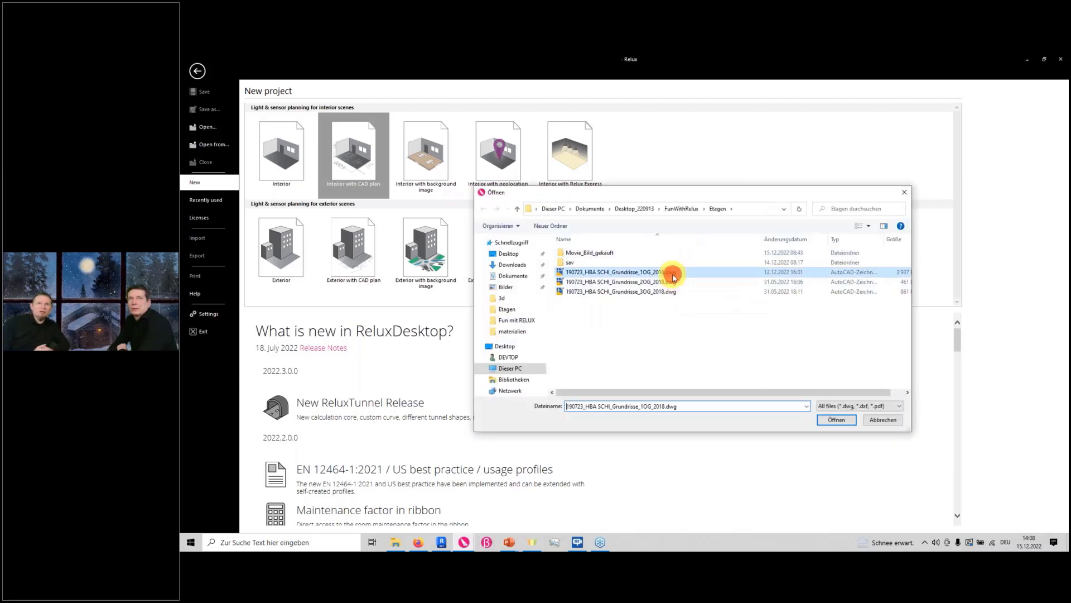
{"action": "left_click", "coordinate": [904, 409]}
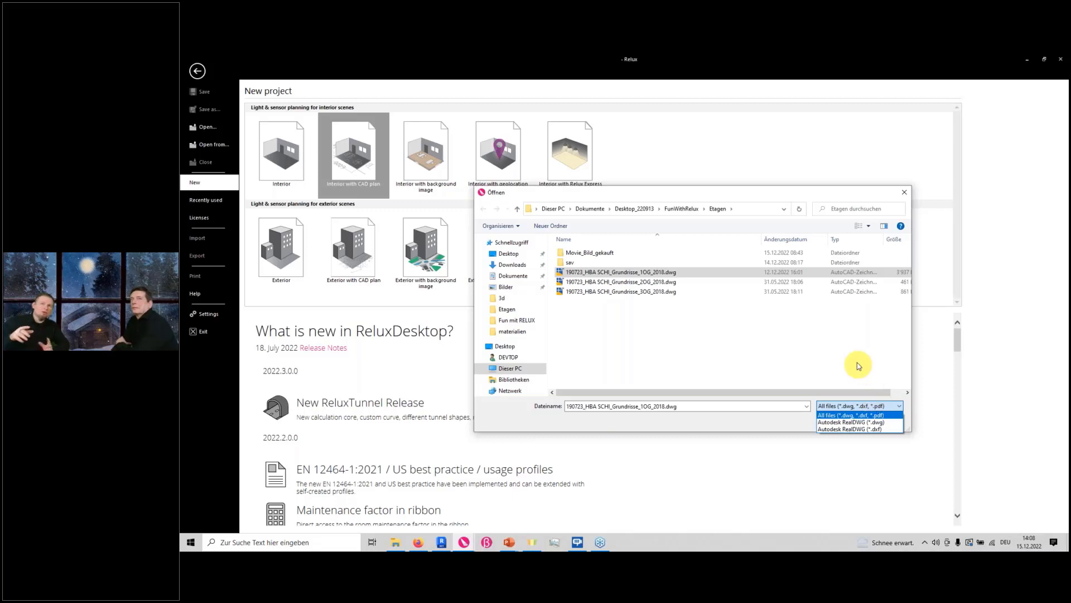
{"action": "left_click", "coordinate": [826, 395]}
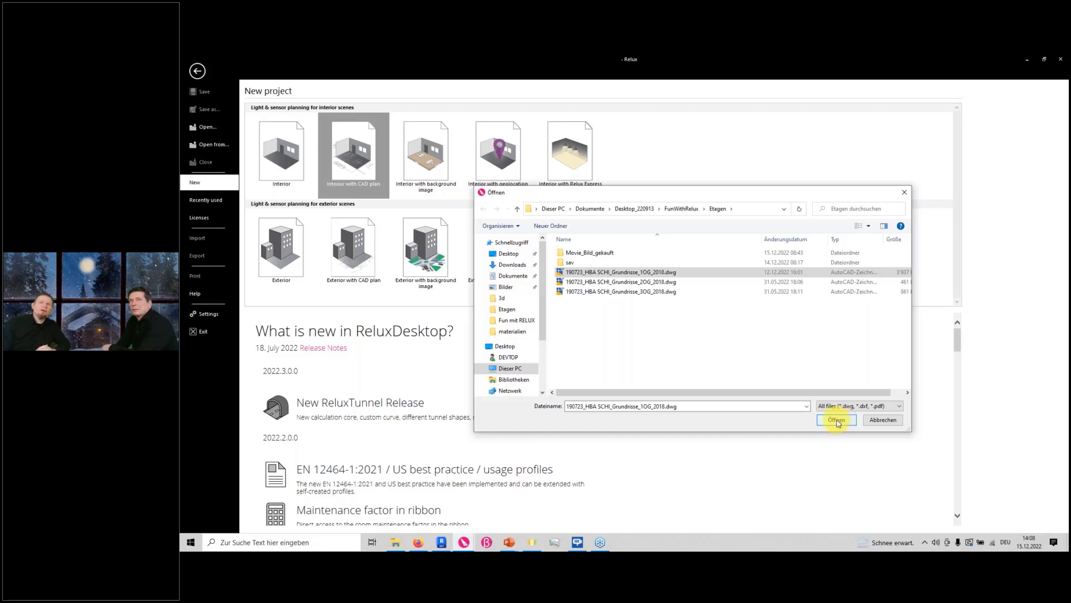
{"action": "left_click", "coordinate": [837, 421]}
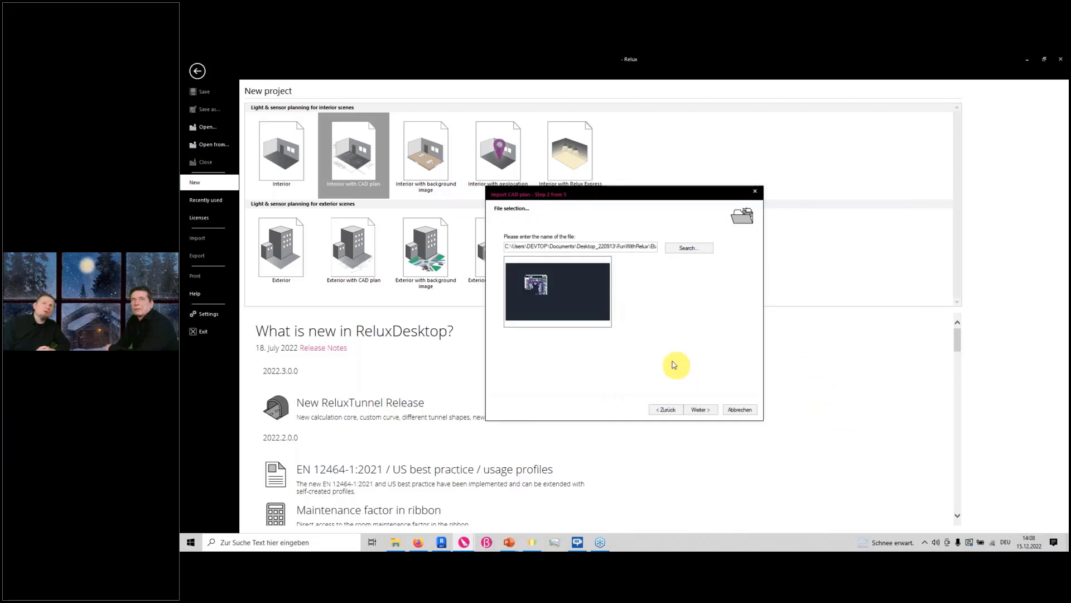
{"action": "left_click", "coordinate": [704, 411]}
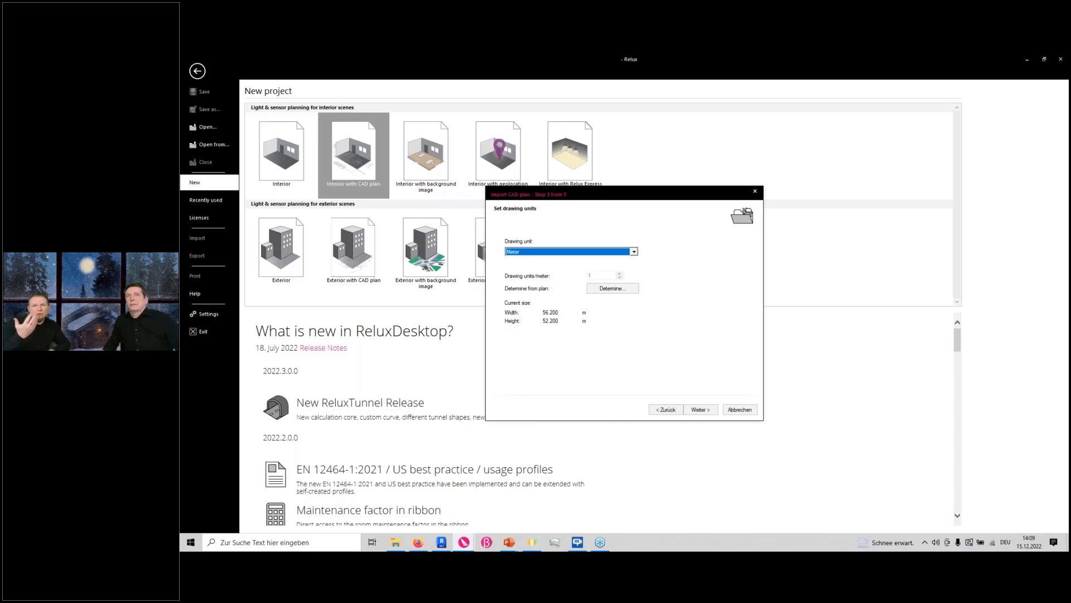
- Import the plan with Meter as drawing unit, 0° rotation on all axes and the suggested origin
{"action": "left_click", "coordinate": [702, 411]}
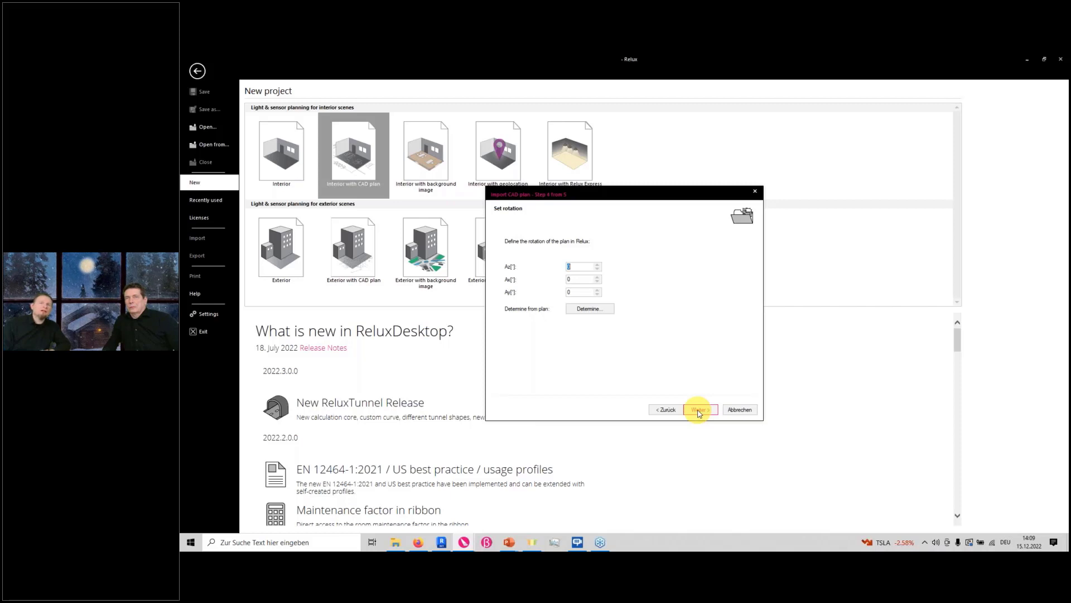
{"action": "left_click", "coordinate": [699, 410]}
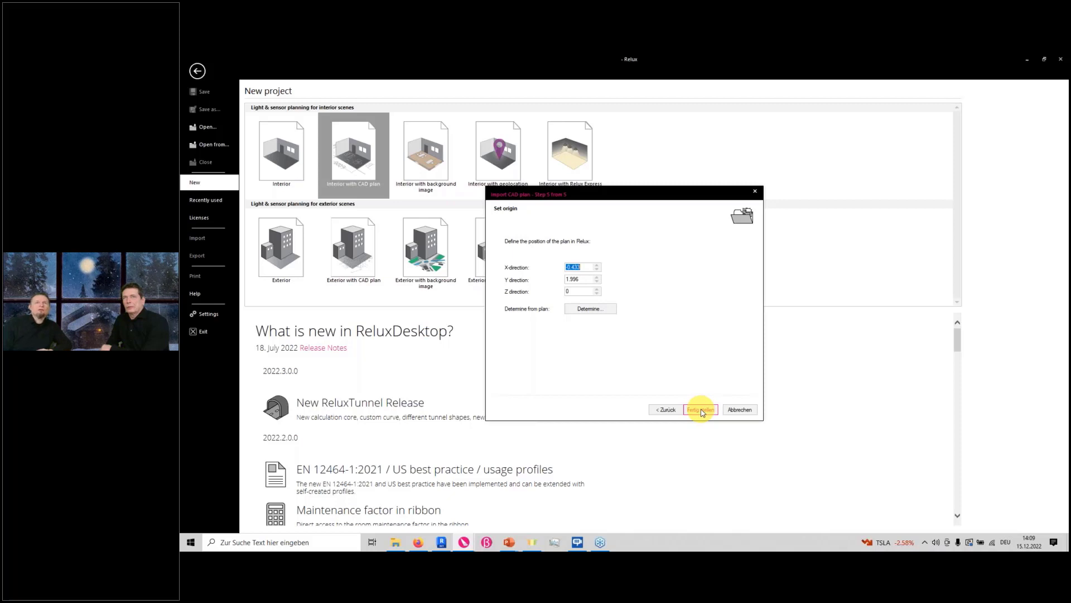
{"action": "left_click", "coordinate": [701, 410]}
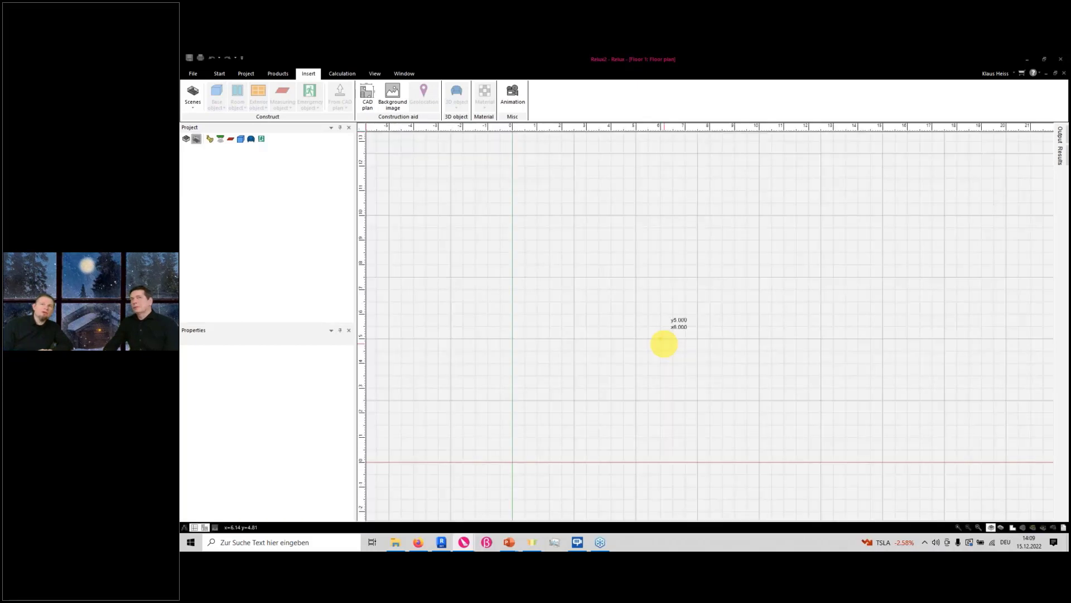
{"action": "scroll", "coordinate": [664, 344], "scroll_direction": "down", "scroll_amount": 9}
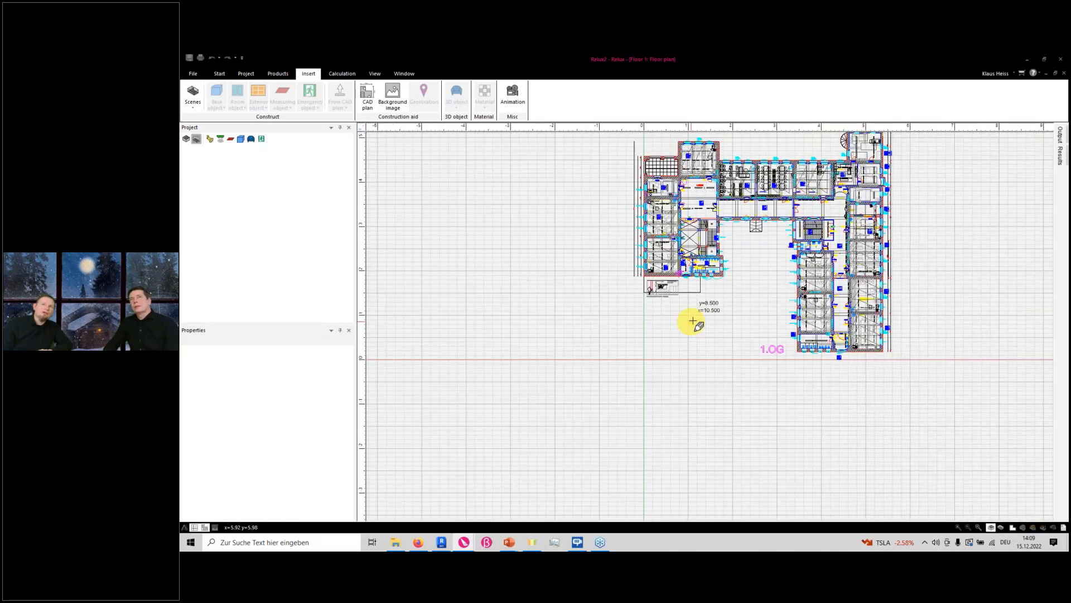
{"action": "scroll", "coordinate": [719, 304], "scroll_direction": "up", "scroll_amount": 8}
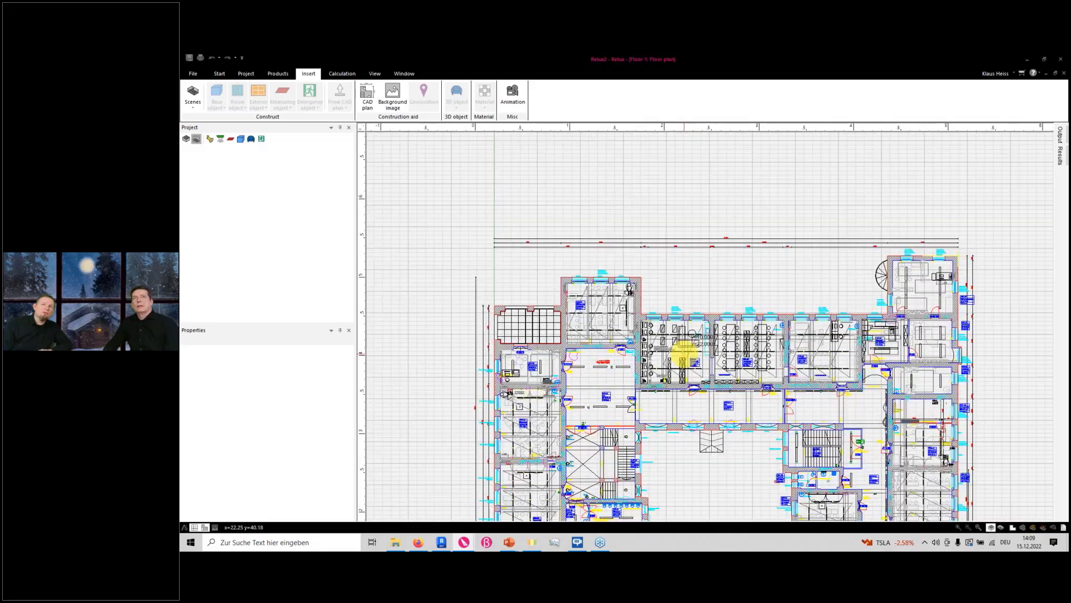
{"action": "scroll", "coordinate": [624, 402], "scroll_direction": "up", "scroll_amount": 4}
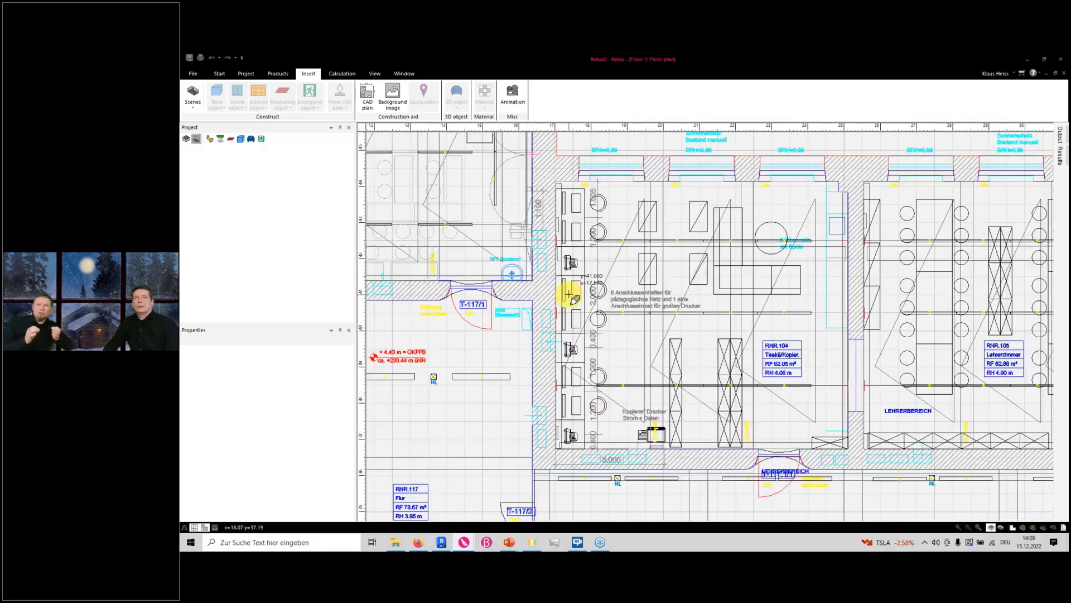
- Turn off grid snapping while keeping snapping to the CAD plan active
{"action": "scroll", "coordinate": [621, 429], "scroll_direction": "up", "scroll_amount": 2}
{"action": "middle_click_drag", "start_coordinate": [618, 405], "coordinate": [568, 257]}
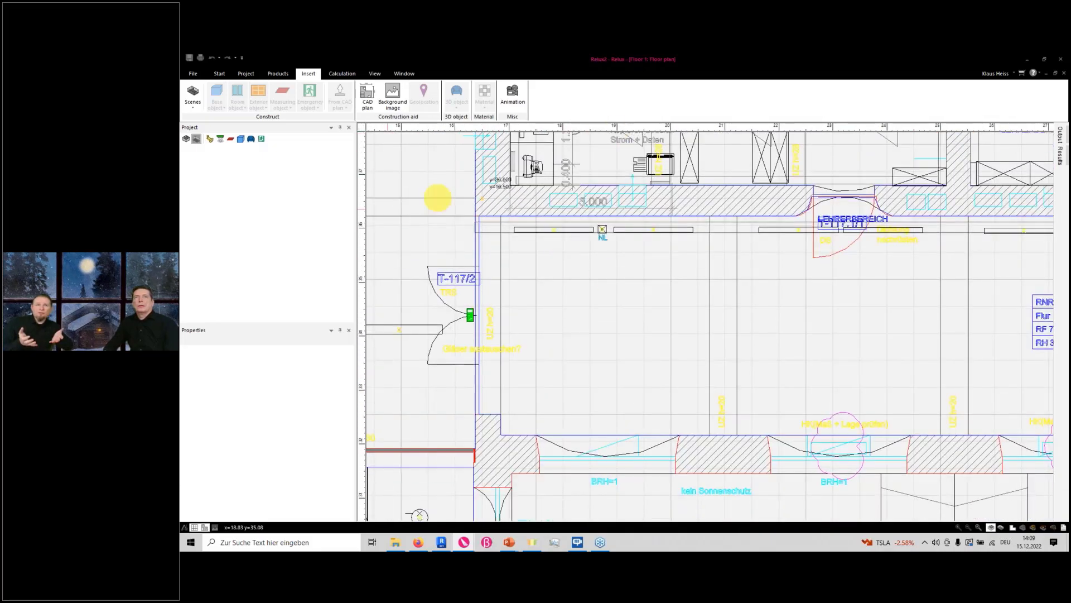
{"action": "left_click", "coordinate": [219, 74]}
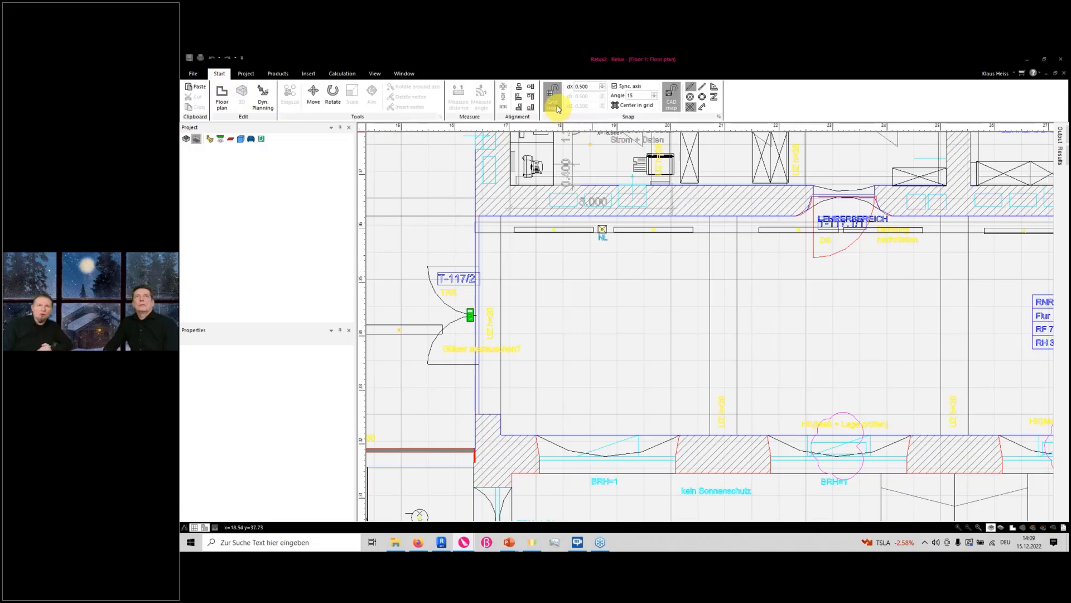
{"action": "left_click", "coordinate": [554, 99]}
- Draw the first wall of room RNR.104 along its corridor side, from the lower-left to the lower-right inner corner
{"action": "scroll", "coordinate": [538, 268], "scroll_direction": "up", "scroll_amount": 4}
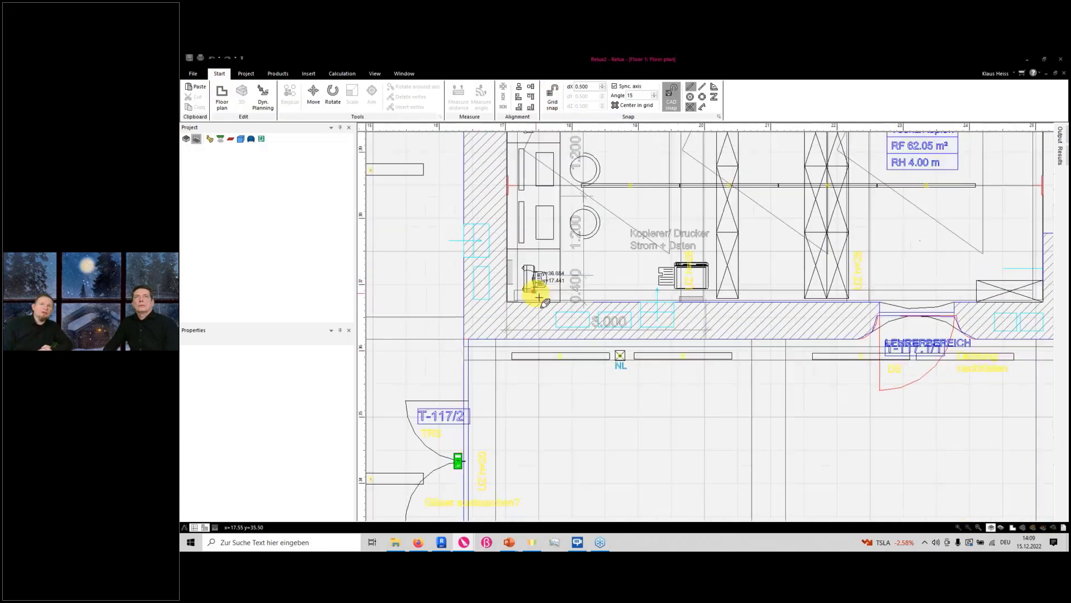
{"action": "scroll", "coordinate": [505, 306], "scroll_direction": "up", "scroll_amount": 5}
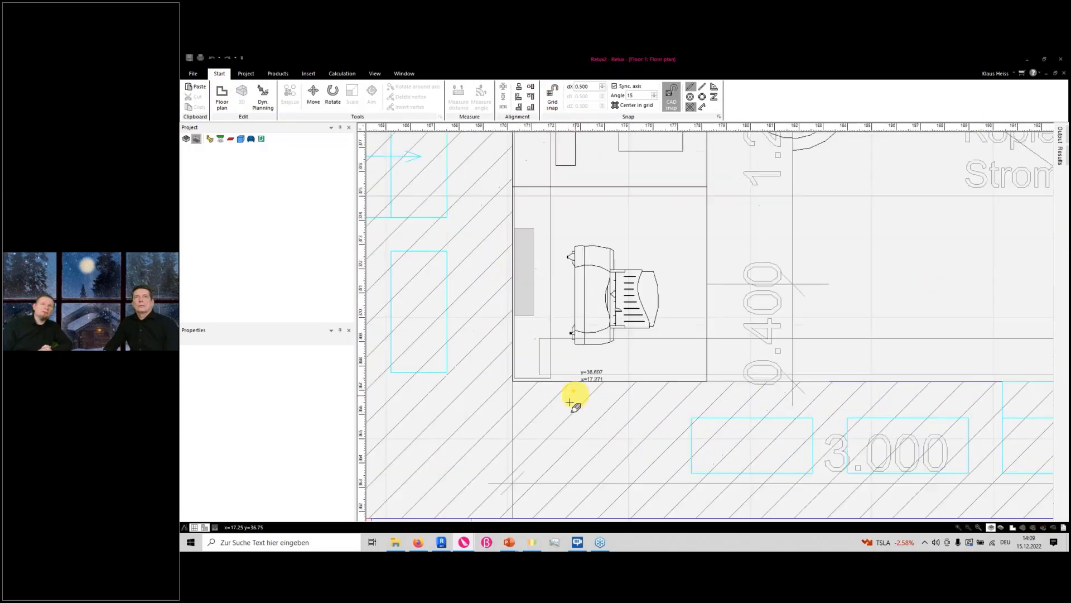
{"action": "left_click", "coordinate": [513, 381]}
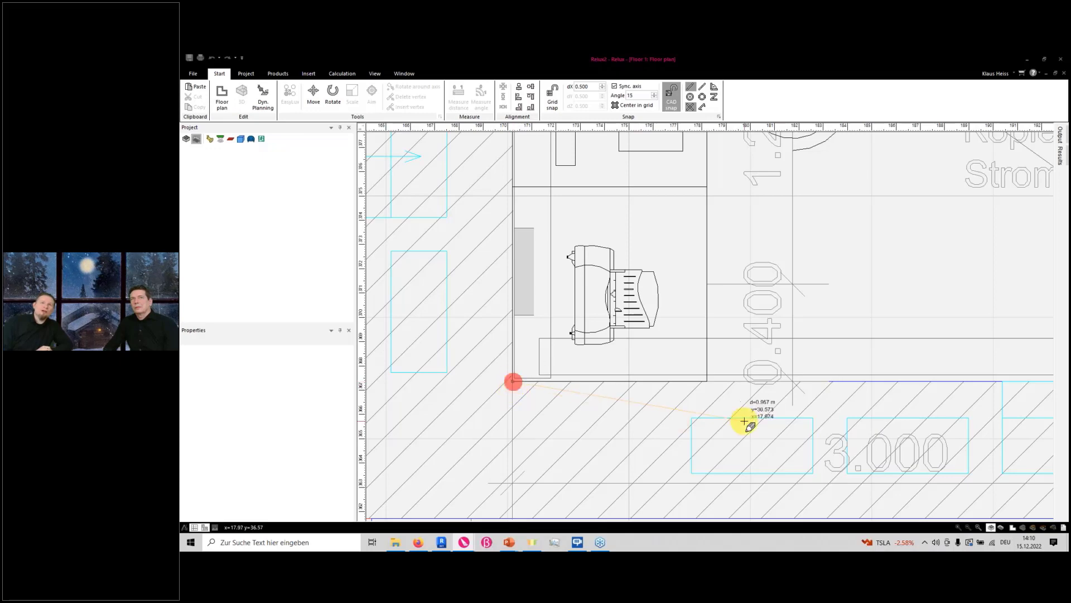
{"action": "scroll", "coordinate": [754, 421], "scroll_direction": "down", "scroll_amount": 5}
{"action": "scroll", "coordinate": [636, 413], "scroll_direction": "down", "scroll_amount": 1}
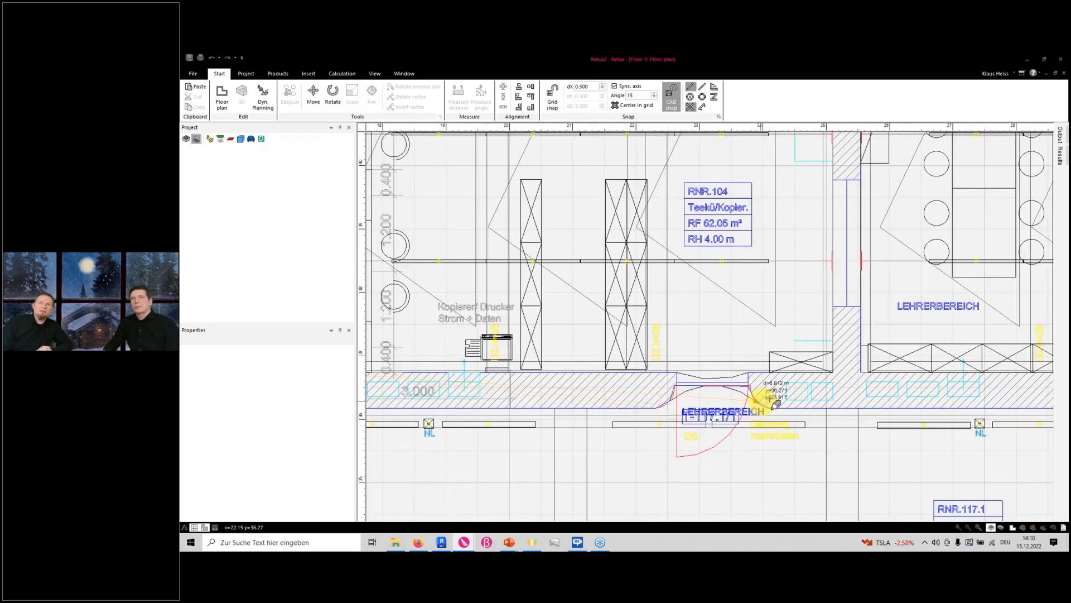
{"action": "scroll", "coordinate": [770, 395], "scroll_direction": "up", "scroll_amount": 6}
{"action": "middle_click_drag", "start_coordinate": [611, 415], "coordinate": [487, 415]}
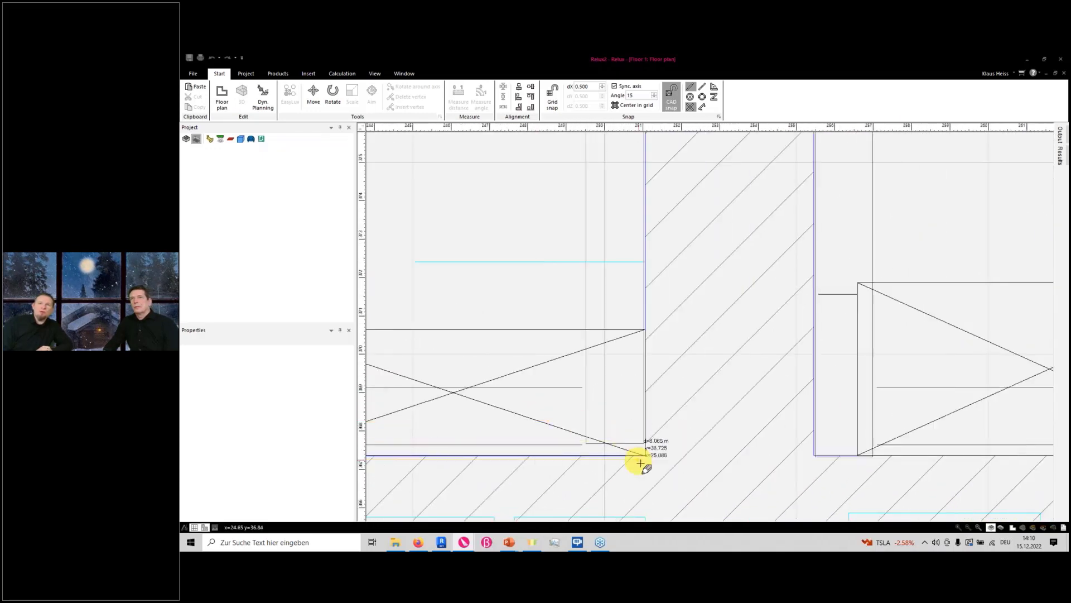
{"action": "left_click", "coordinate": [645, 455]}
- Continue the room outline up the right wall and around the small wall projection to the window wall
{"action": "scroll", "coordinate": [667, 369], "scroll_direction": "down", "scroll_amount": 7}
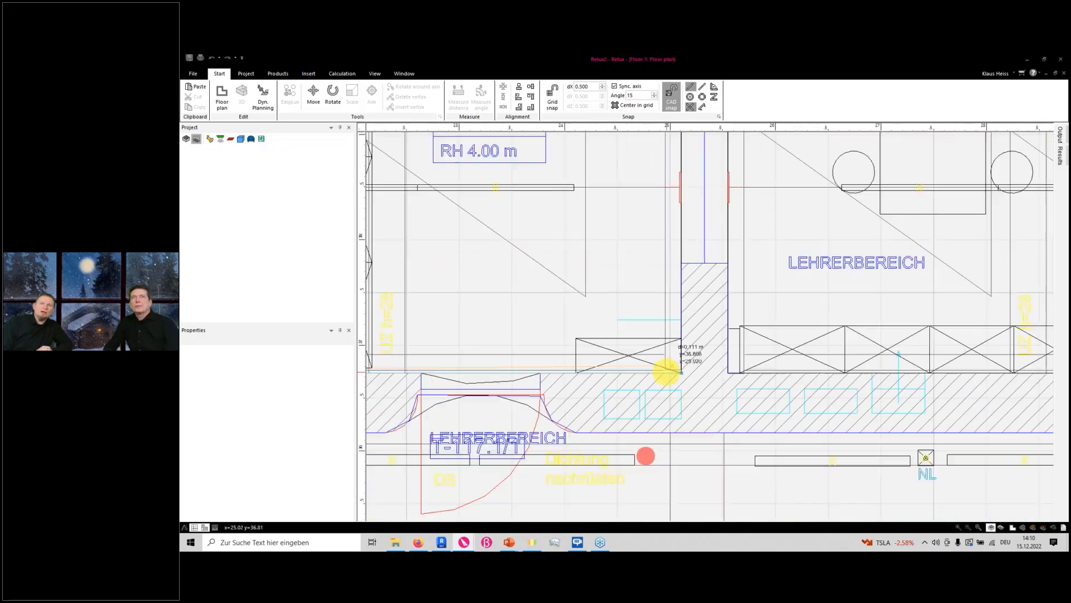
{"action": "middle_click_drag", "start_coordinate": [667, 270], "coordinate": [669, 550]}
{"action": "scroll", "coordinate": [681, 225], "scroll_direction": "up", "scroll_amount": 2}
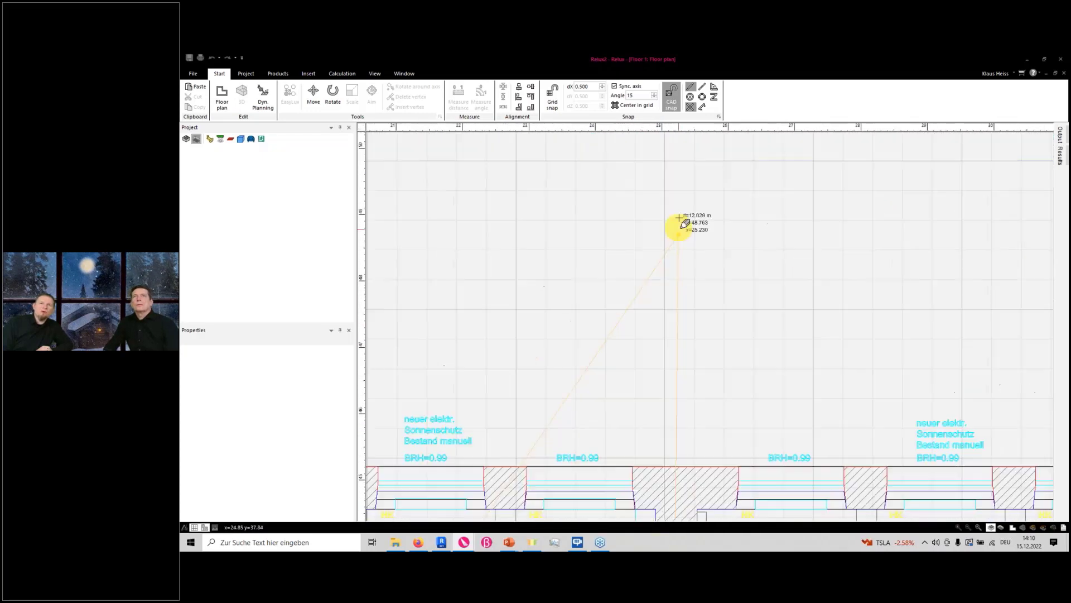
{"action": "scroll", "coordinate": [673, 232], "scroll_direction": "down", "scroll_amount": 5}
{"action": "scroll", "coordinate": [669, 453], "scroll_direction": "up", "scroll_amount": 6}
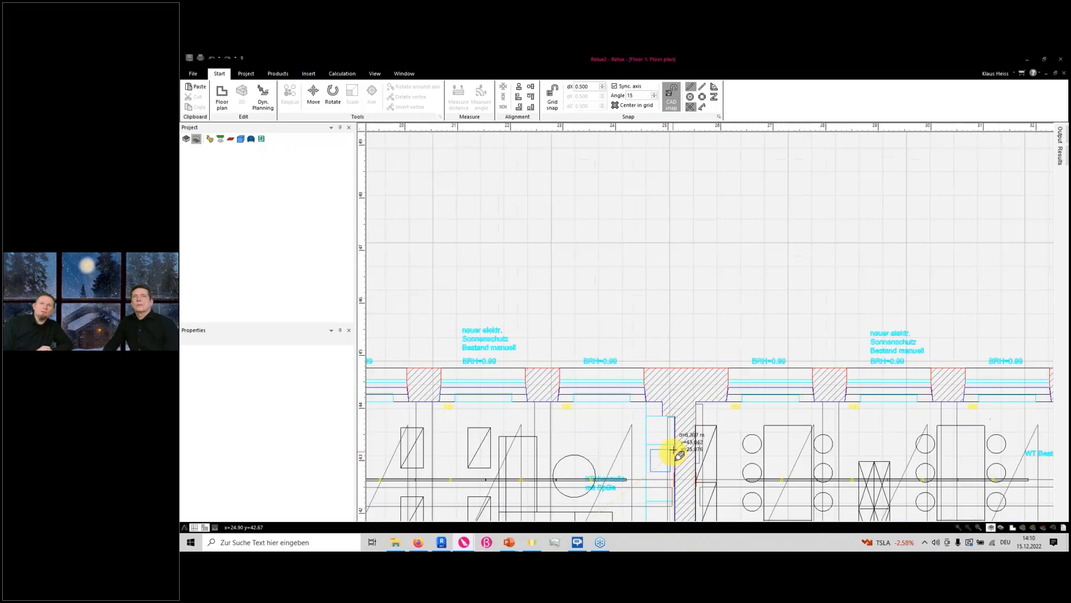
{"action": "left_click", "coordinate": [642, 467]}
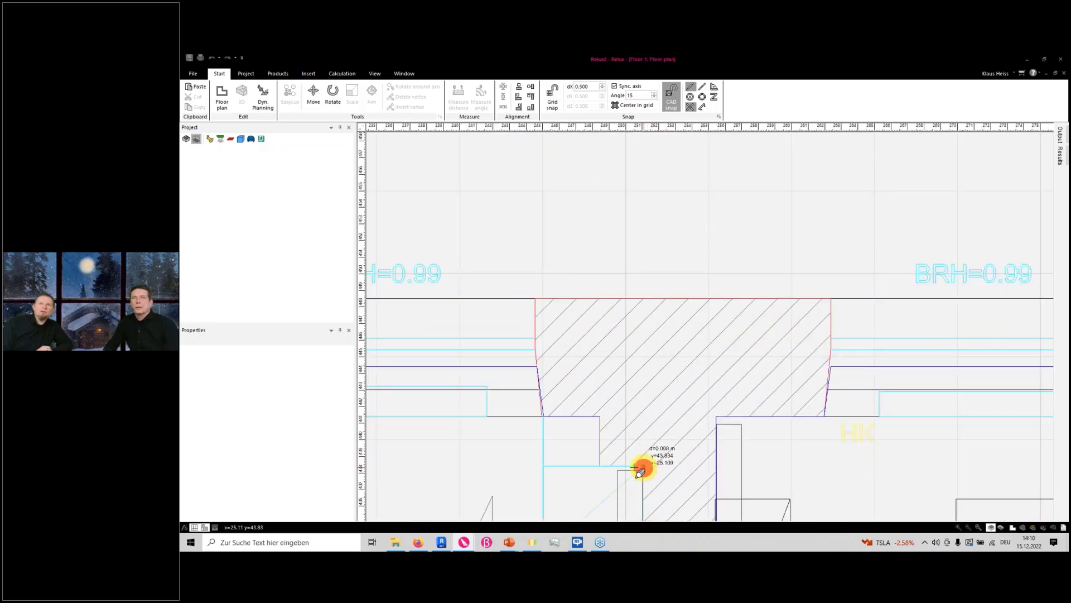
{"action": "left_click", "coordinate": [600, 466]}
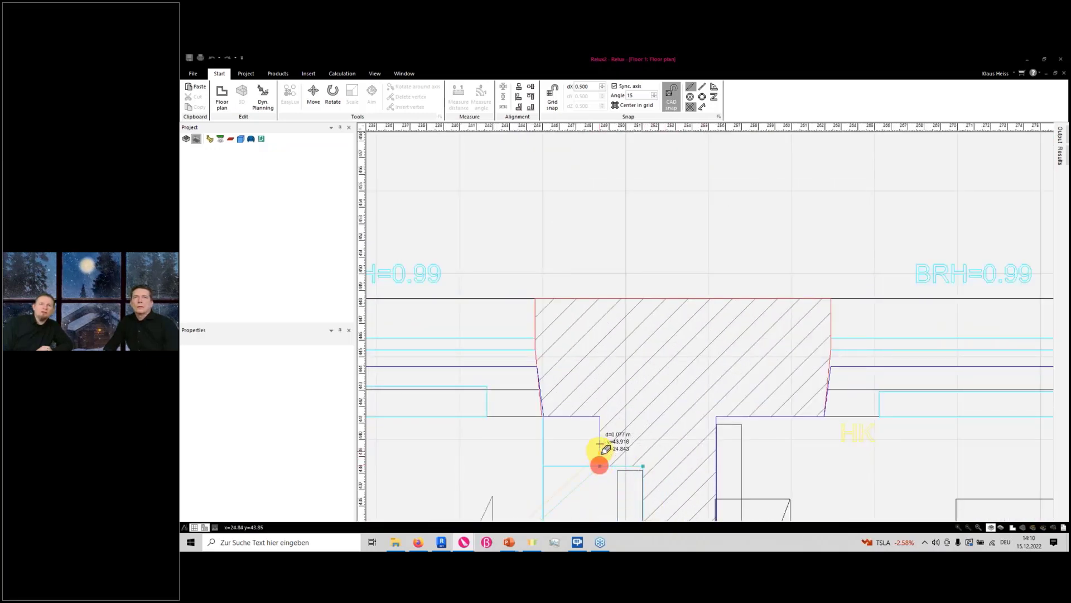
{"action": "left_click", "coordinate": [600, 416]}
- Place the final outline point at the upper-left inner corner of room RNR.104 and close the room contour
{"action": "scroll", "coordinate": [512, 434], "scroll_direction": "down", "scroll_amount": 6}
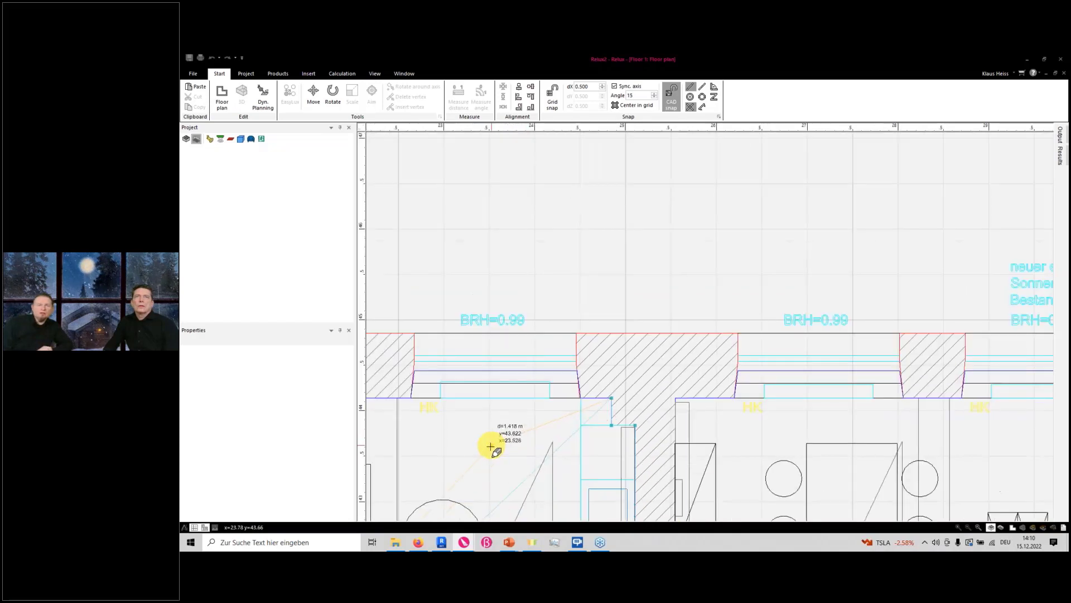
{"action": "scroll", "coordinate": [469, 379], "scroll_direction": "up", "scroll_amount": 2}
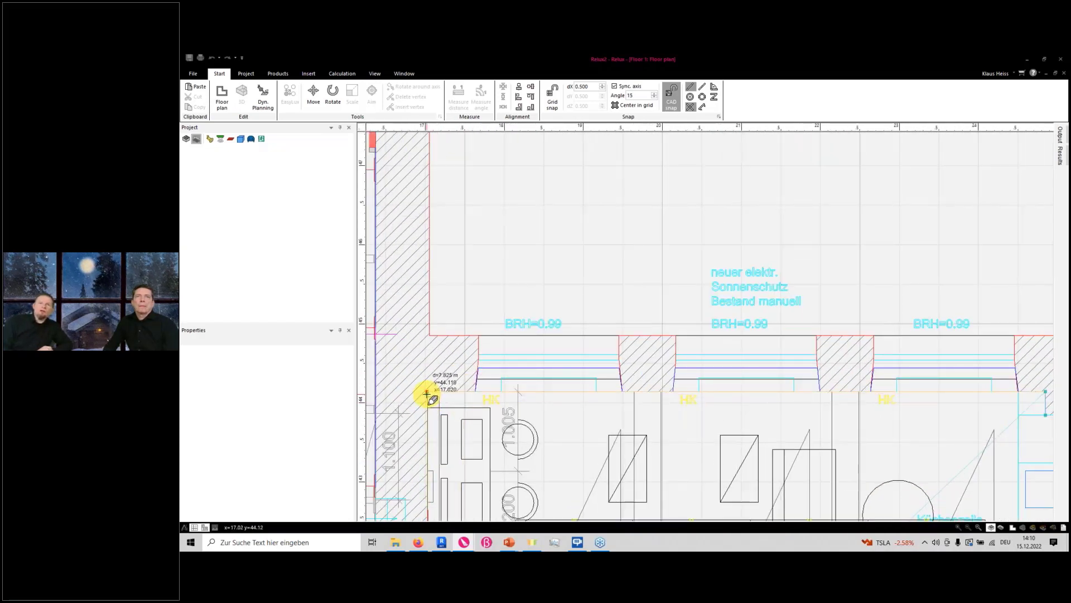
{"action": "scroll", "coordinate": [428, 395], "scroll_direction": "up", "scroll_amount": 5}
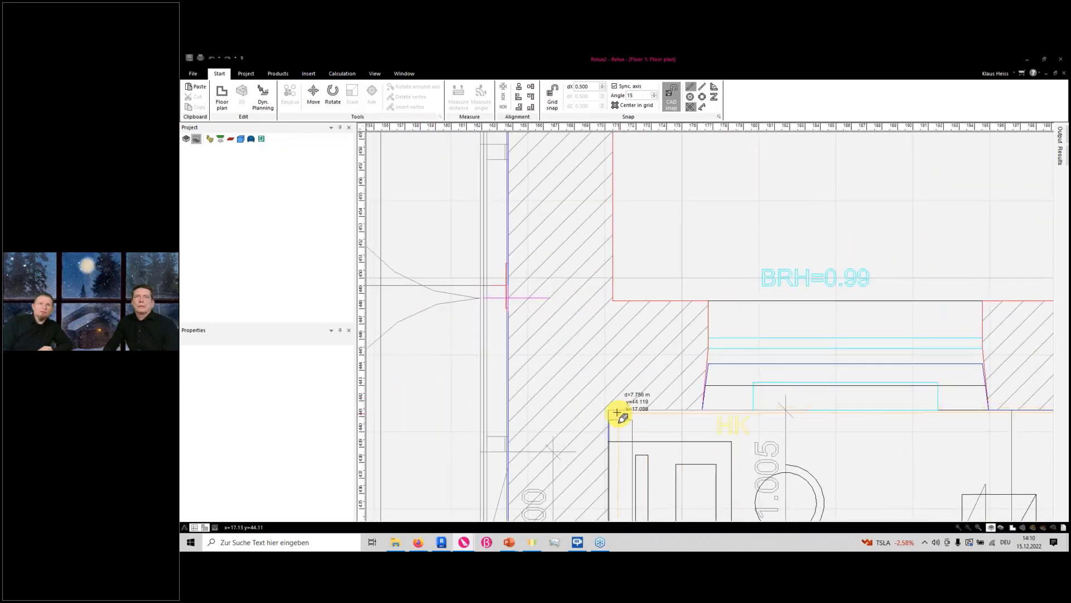
{"action": "left_click", "coordinate": [608, 411]}
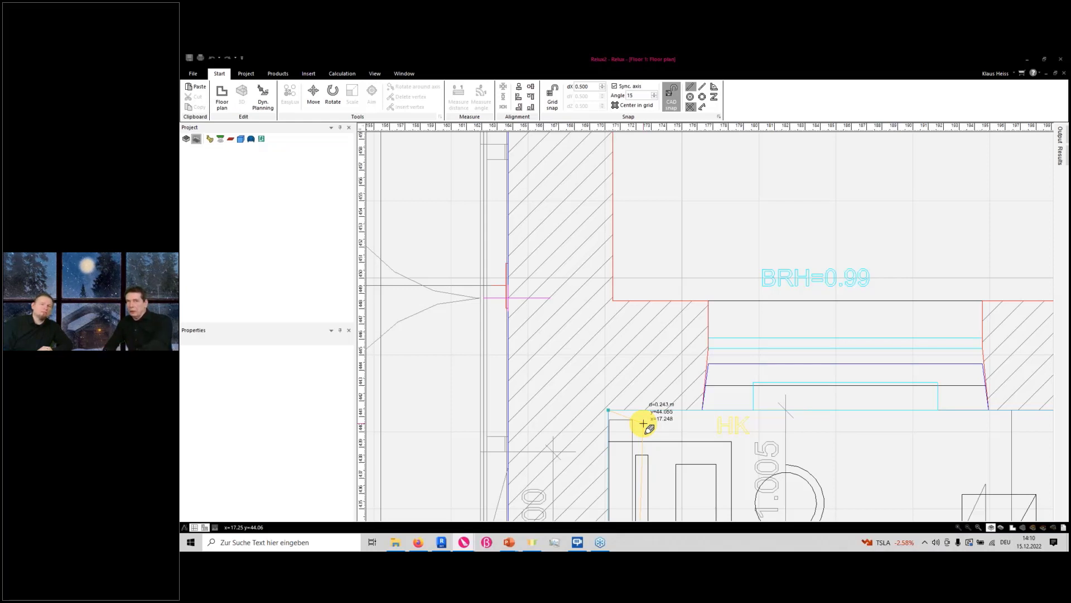
{"action": "right_click", "coordinate": [643, 423]}
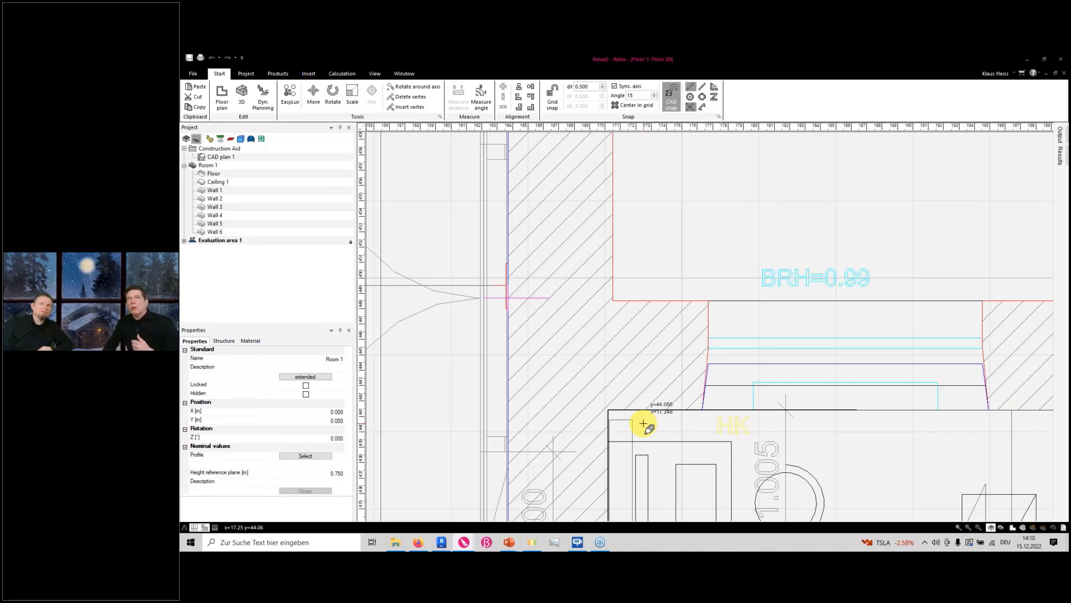
- Inspect the new room in the 3D view and return to the floor plan at corridor RNR.117
{"action": "middle_click_drag", "start_coordinate": [686, 384], "coordinate": [666, 471]}
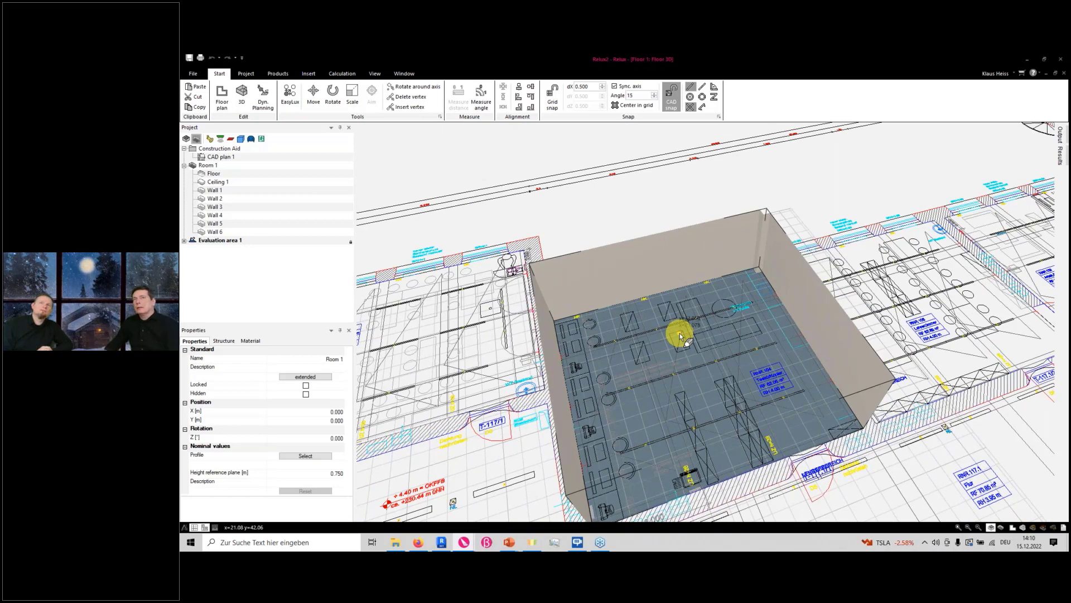
{"action": "scroll", "coordinate": [681, 336], "scroll_direction": "down", "scroll_amount": 5}
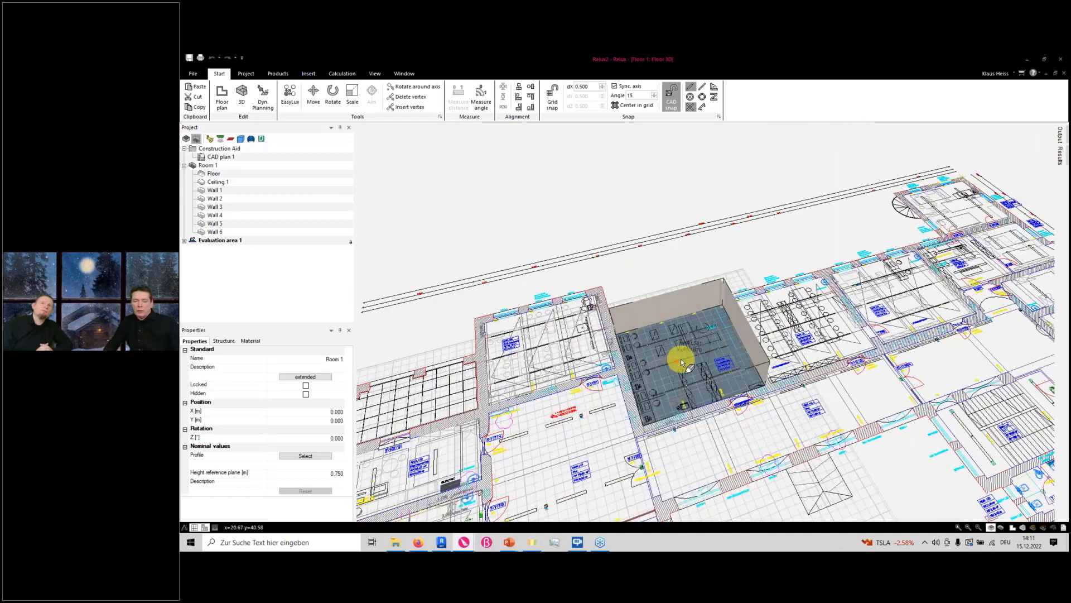
{"action": "key", "text": "ctrl+Tab"}
{"action": "scroll", "coordinate": [694, 394], "scroll_direction": "down", "scroll_amount": 4}
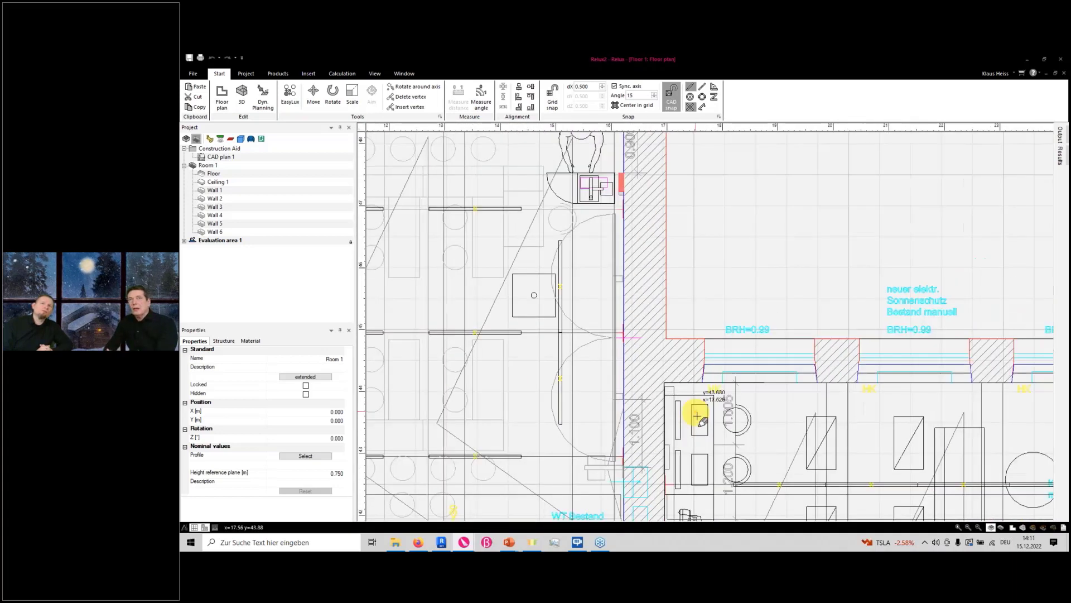
{"action": "scroll", "coordinate": [697, 416], "scroll_direction": "down", "scroll_amount": 1}
{"action": "scroll", "coordinate": [692, 427], "scroll_direction": "down", "scroll_amount": 2}
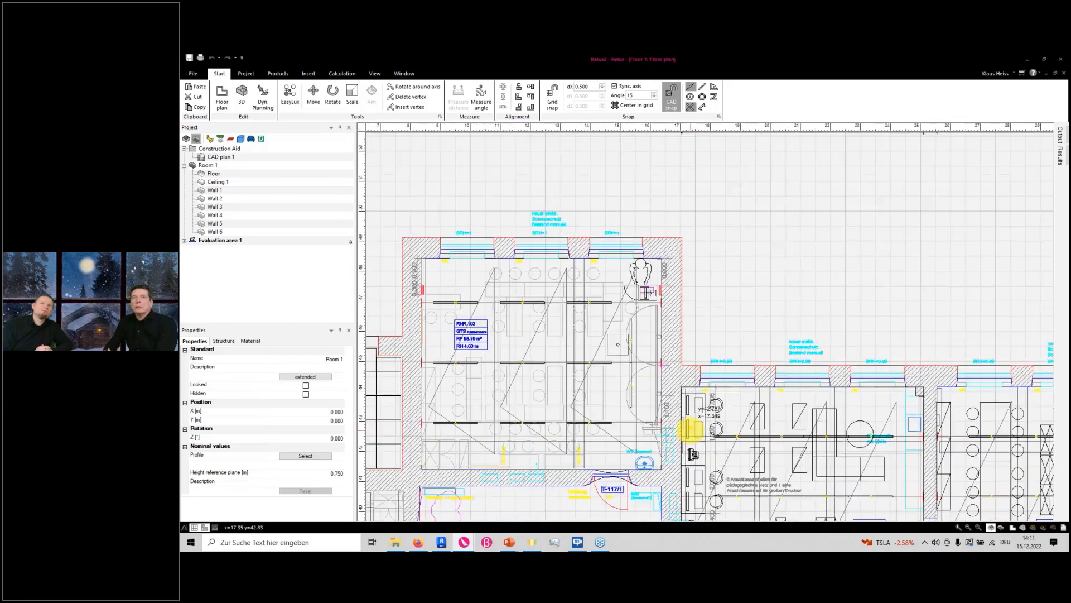
{"action": "scroll", "coordinate": [690, 430], "scroll_direction": "down", "scroll_amount": 1}
{"action": "middle_click_drag", "start_coordinate": [695, 436], "coordinate": [720, 210]}
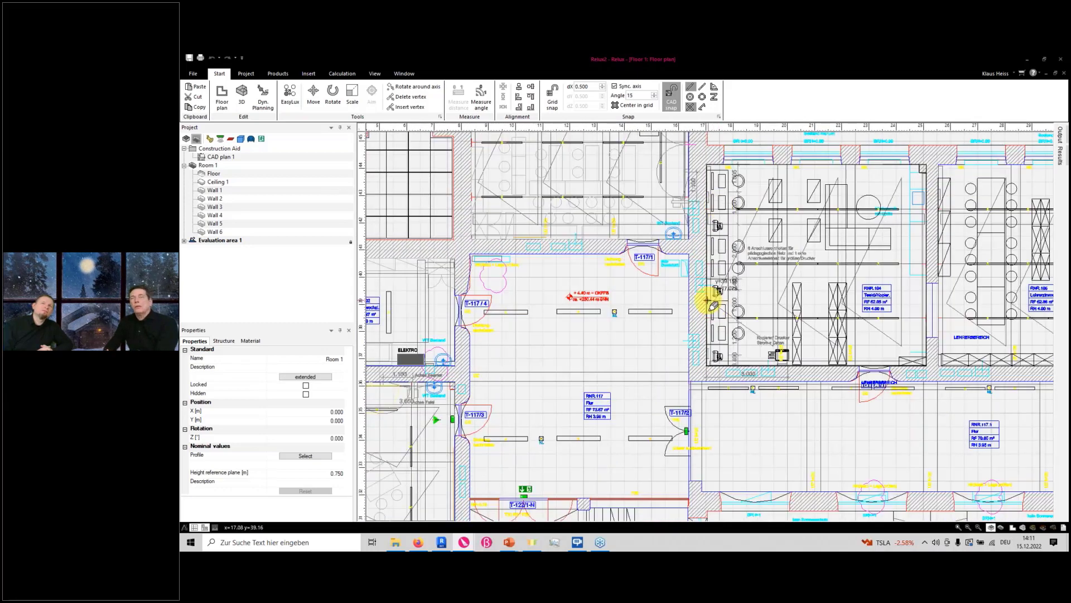
- Create an interior room from the CAD plan by picking the wall contour of corridor RNR.117 beside door T-117/1
{"action": "left_click", "coordinate": [308, 75]}
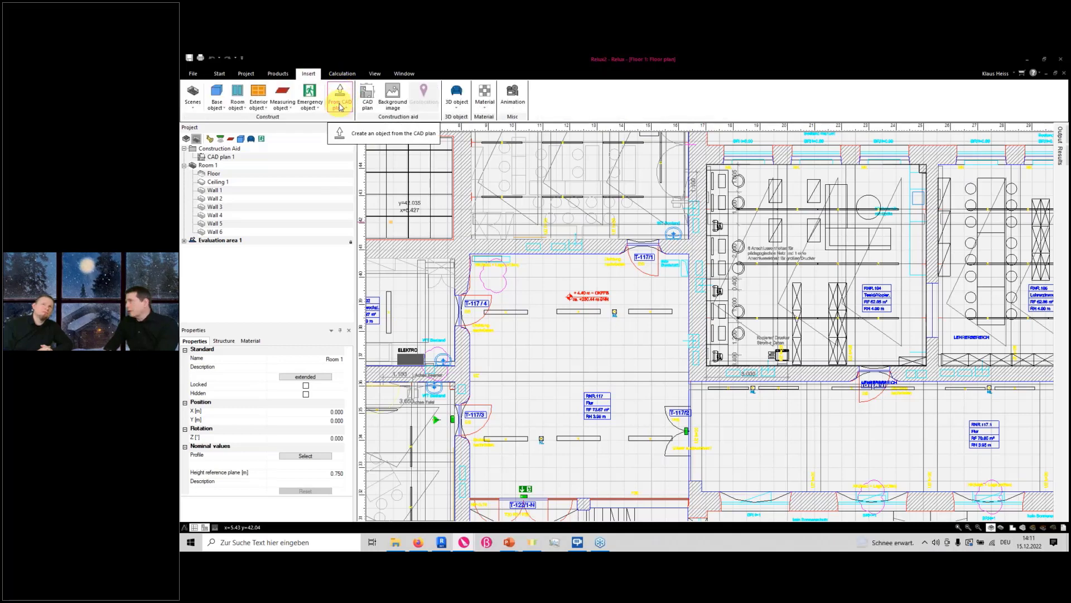
{"action": "left_click", "coordinate": [339, 105]}
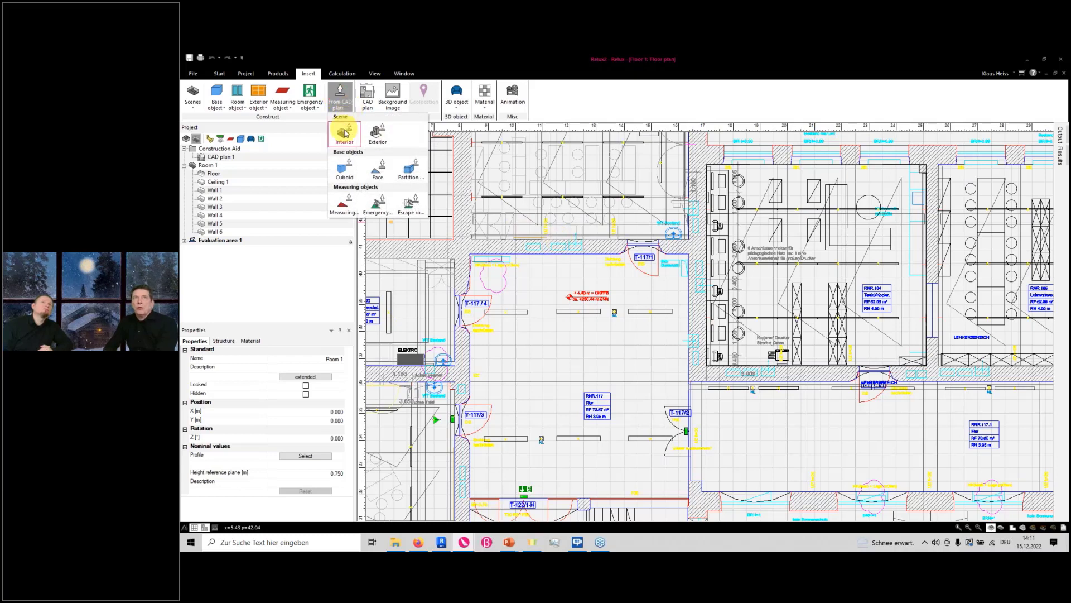
{"action": "left_click", "coordinate": [340, 98]}
{"action": "left_click", "coordinate": [340, 100]}
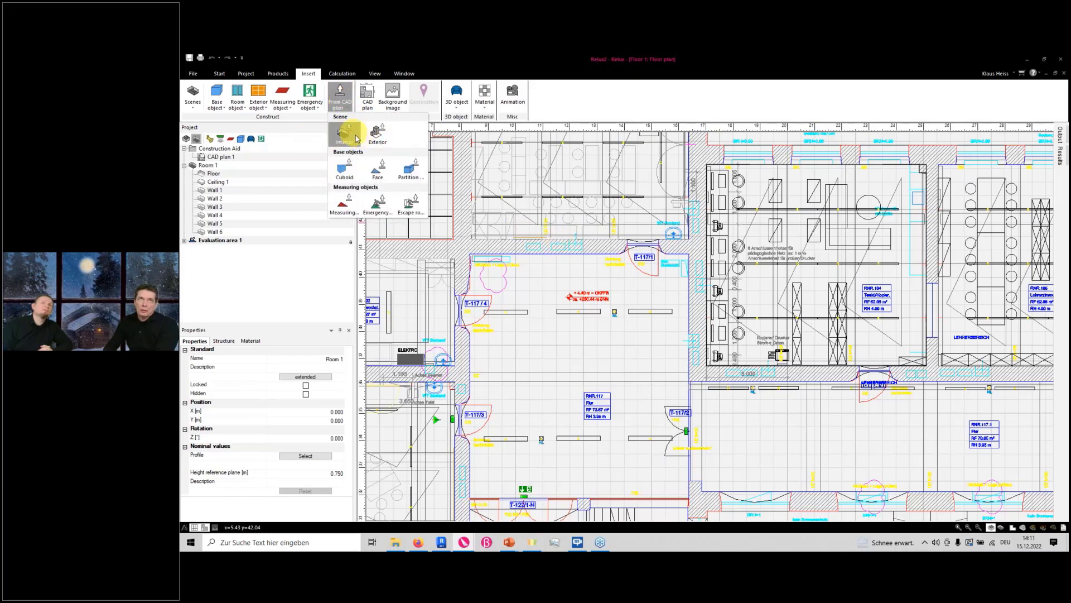
{"action": "left_click", "coordinate": [345, 133]}
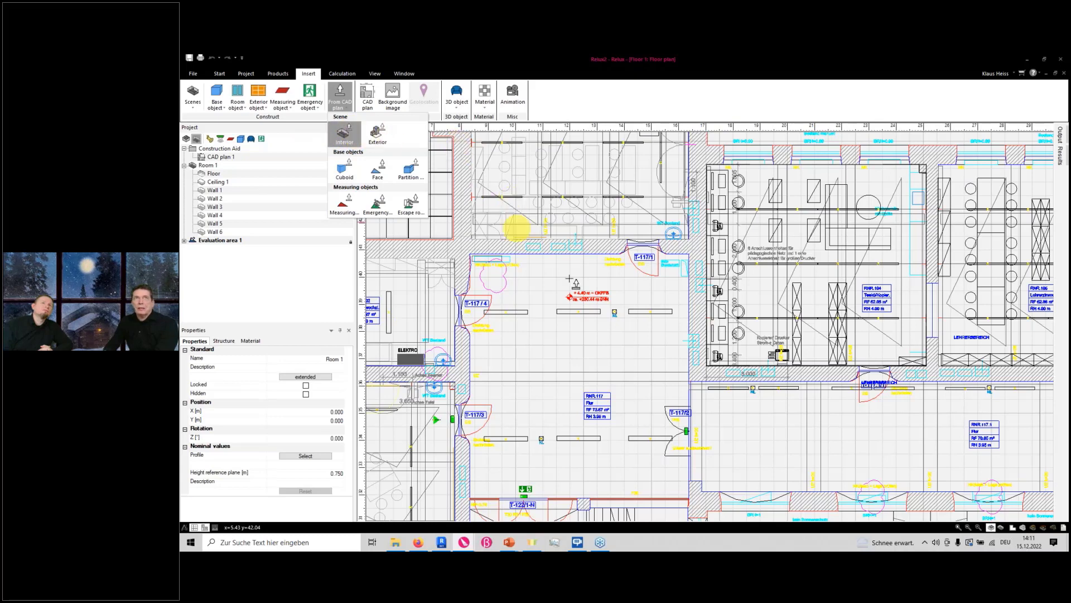
{"action": "left_click", "coordinate": [349, 137]}
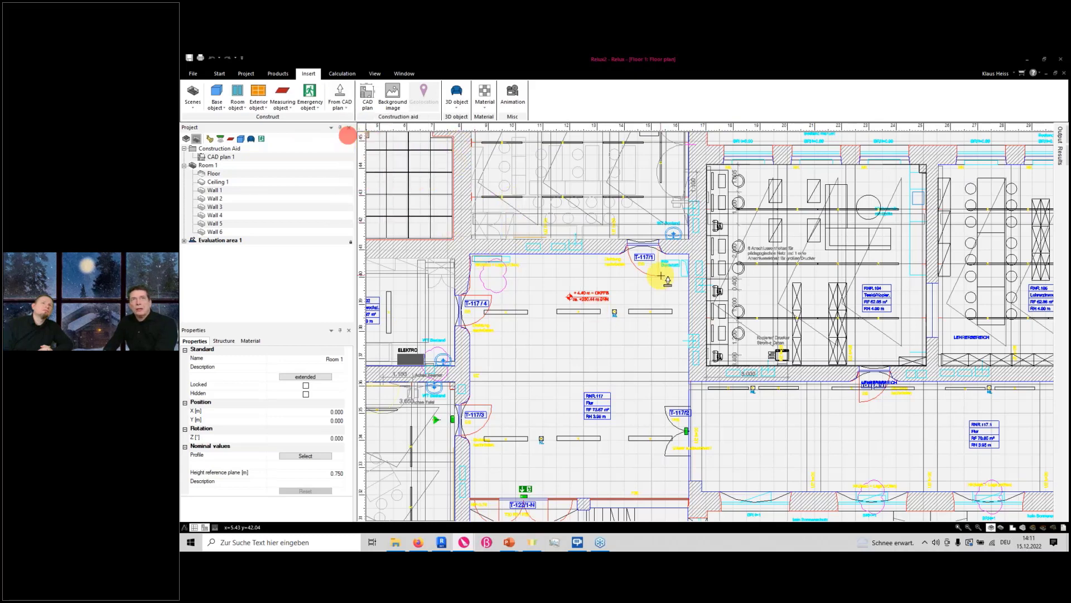
{"action": "scroll", "coordinate": [633, 253], "scroll_direction": "up", "scroll_amount": 3}
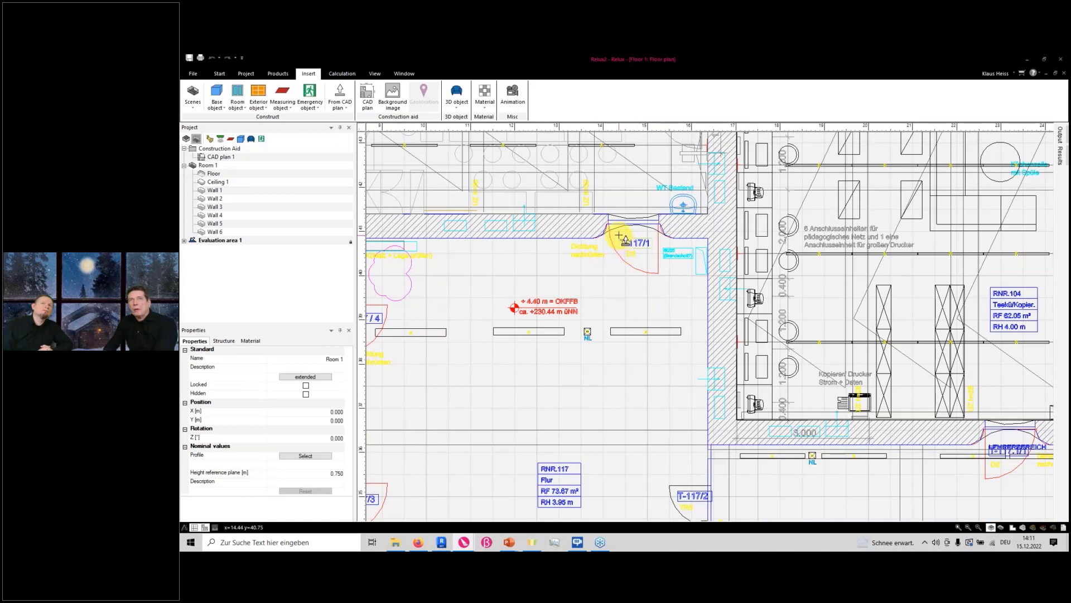
{"action": "scroll", "coordinate": [618, 230], "scroll_direction": "up", "scroll_amount": 2}
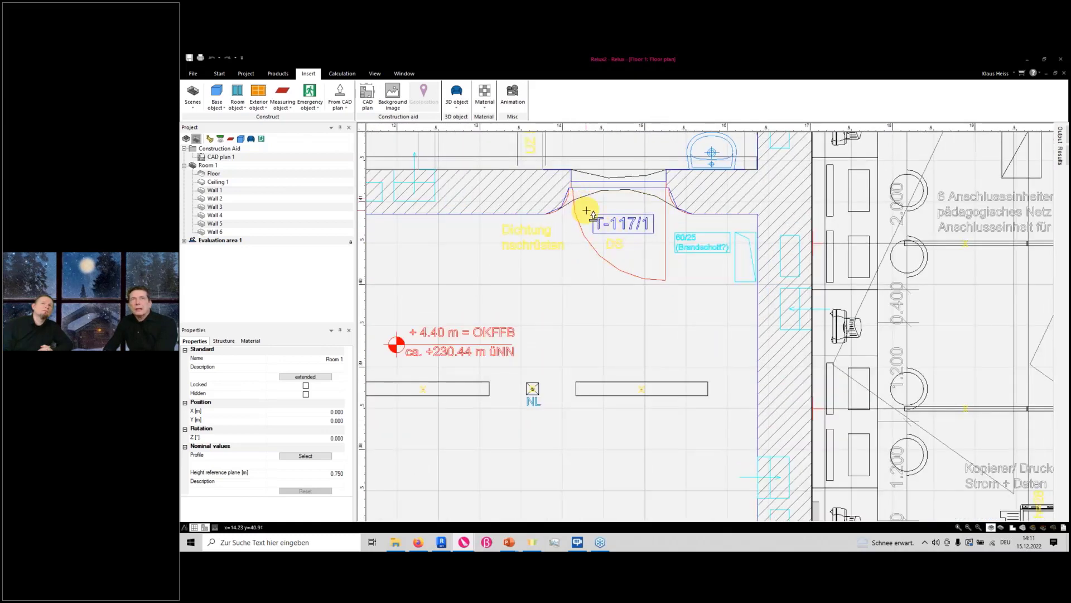
{"action": "scroll", "coordinate": [584, 204], "scroll_direction": "up", "scroll_amount": 2}
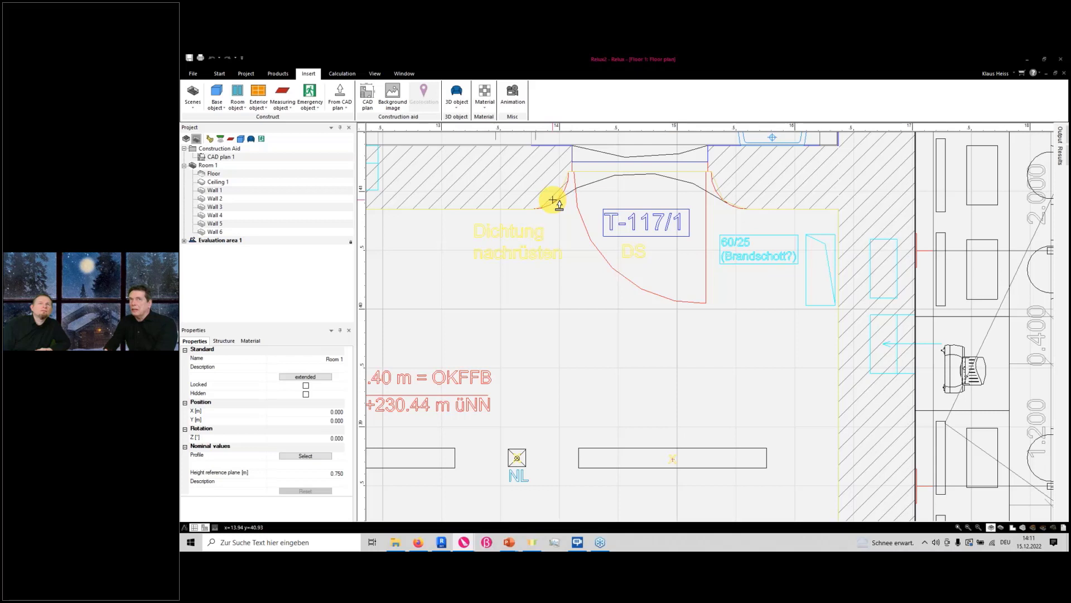
{"action": "left_click", "coordinate": [553, 200]}
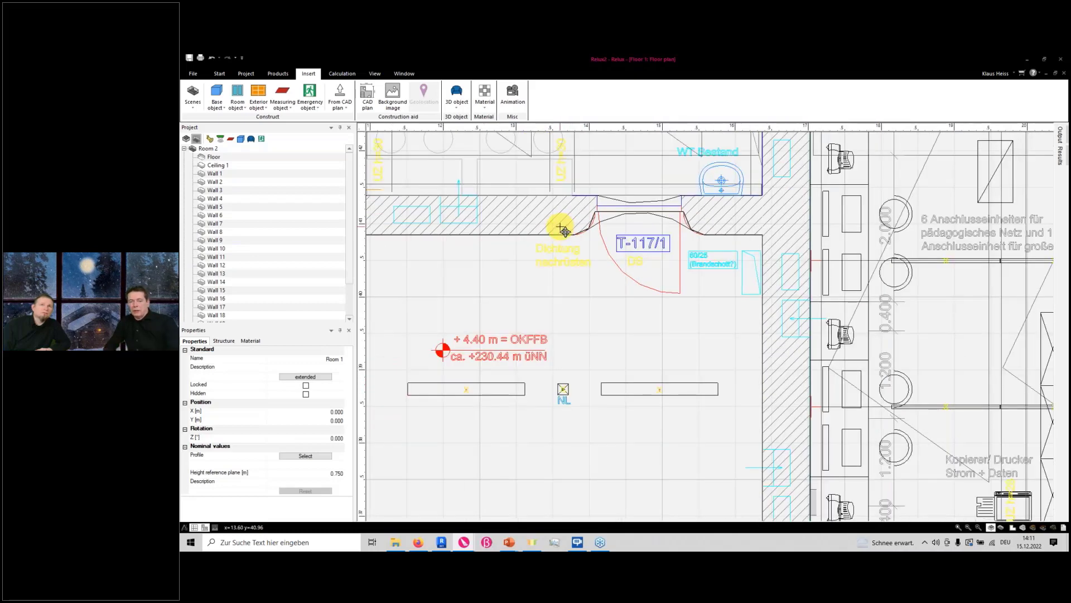
- Examine both rooms on the plan in the 3D view and collapse Room 2 in the project structure
{"action": "key", "text": "ctrl+Tab"}
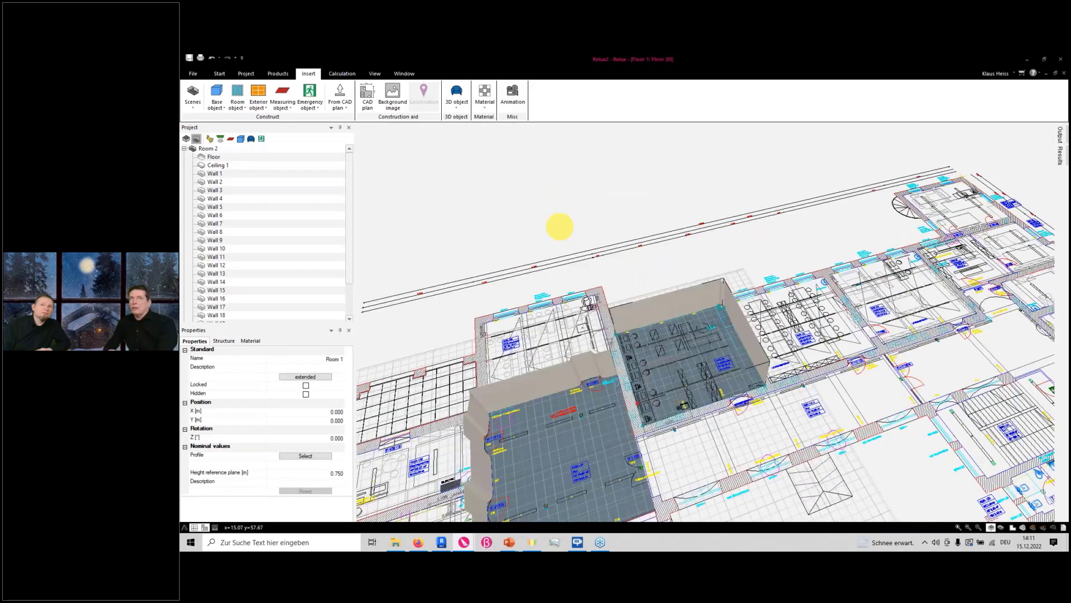
{"action": "scroll", "coordinate": [560, 226], "scroll_direction": "down", "scroll_amount": 2}
{"action": "scroll", "coordinate": [529, 393], "scroll_direction": "up", "scroll_amount": 2}
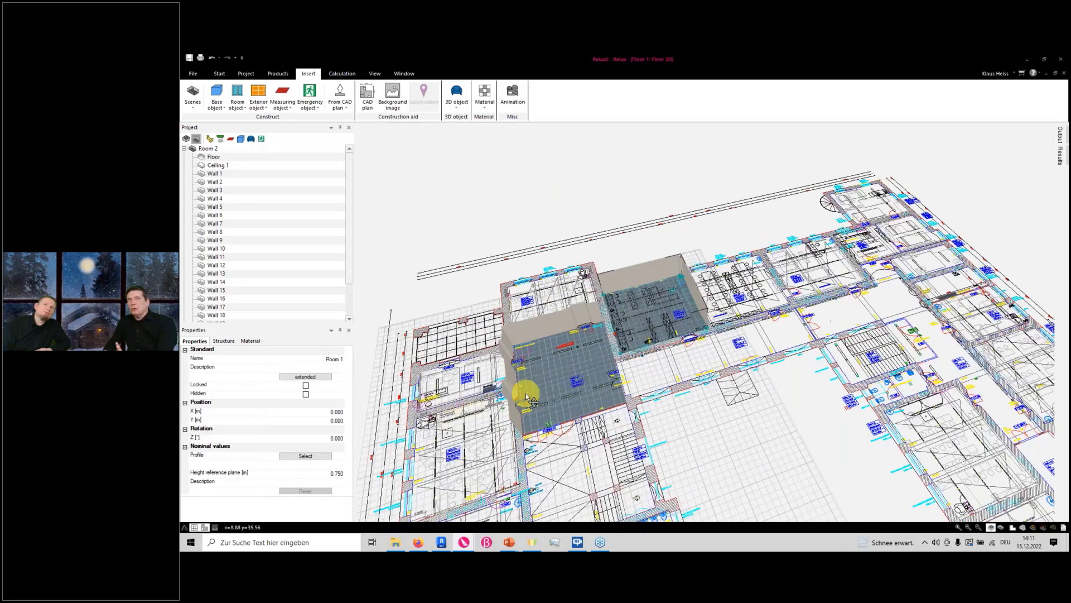
{"action": "middle_click_drag", "start_coordinate": [534, 393], "coordinate": [527, 324]}
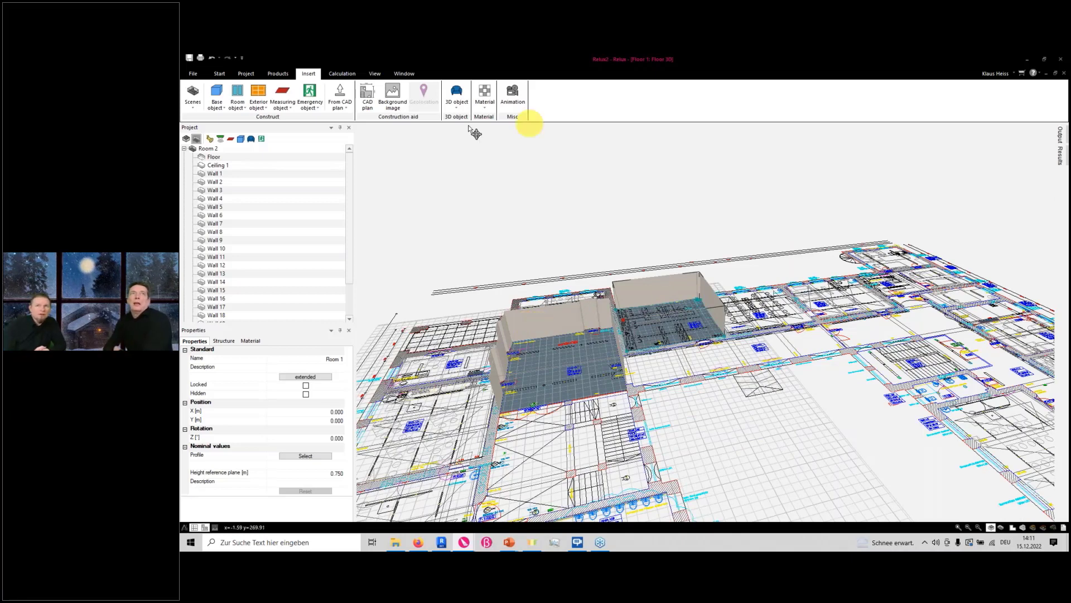
{"action": "left_click", "coordinate": [185, 148]}
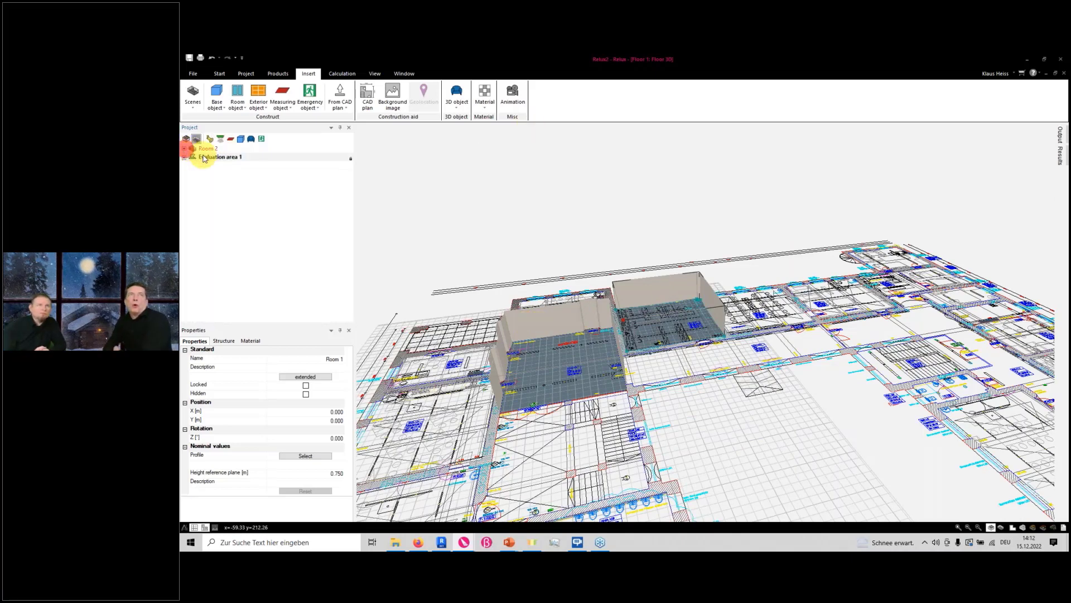
- Return to the project's floor view and show all of Floor 1 with both rooms in 3D
{"action": "left_click", "coordinate": [186, 138]}
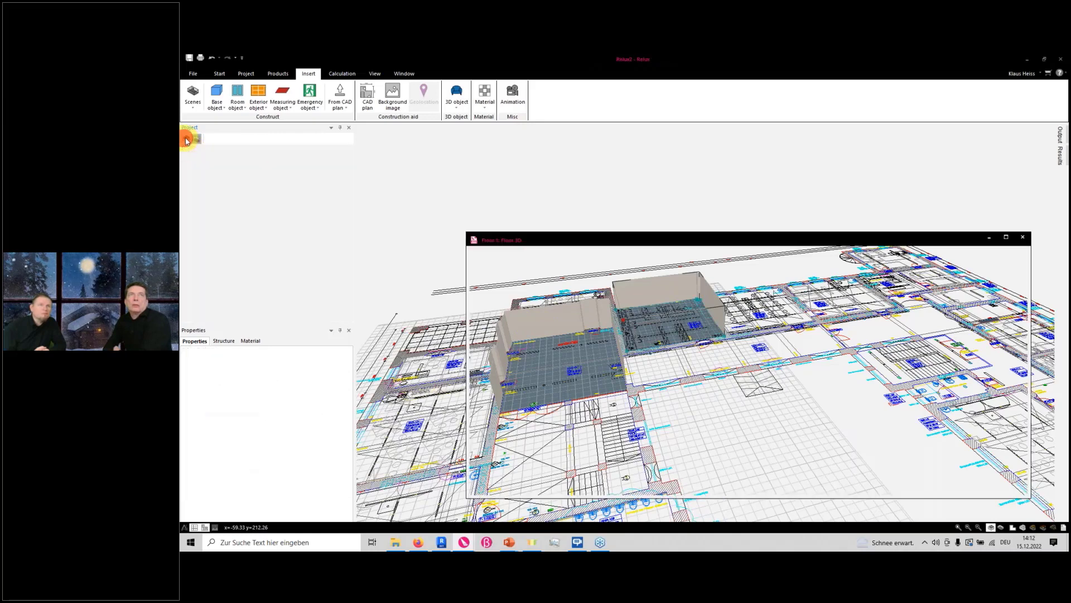
{"action": "left_click_drag", "start_coordinate": [686, 306], "coordinate": [735, 374]}
{"action": "scroll", "coordinate": [736, 374], "scroll_direction": "up", "scroll_amount": 4}
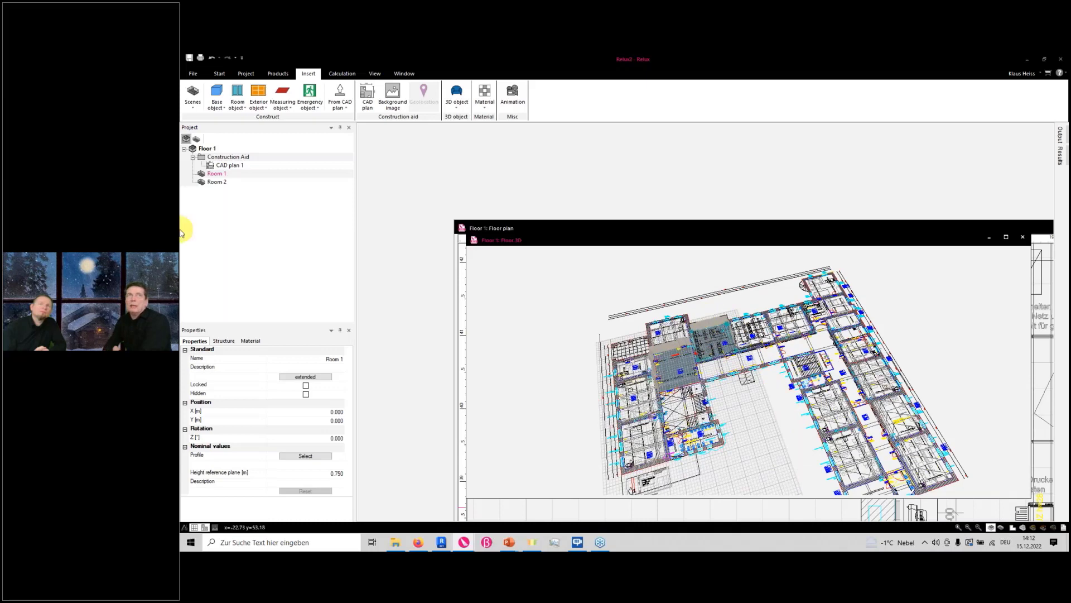
- Open Room 1 in its own 3D scene view and examine it from above
{"action": "right_click", "coordinate": [213, 174]}
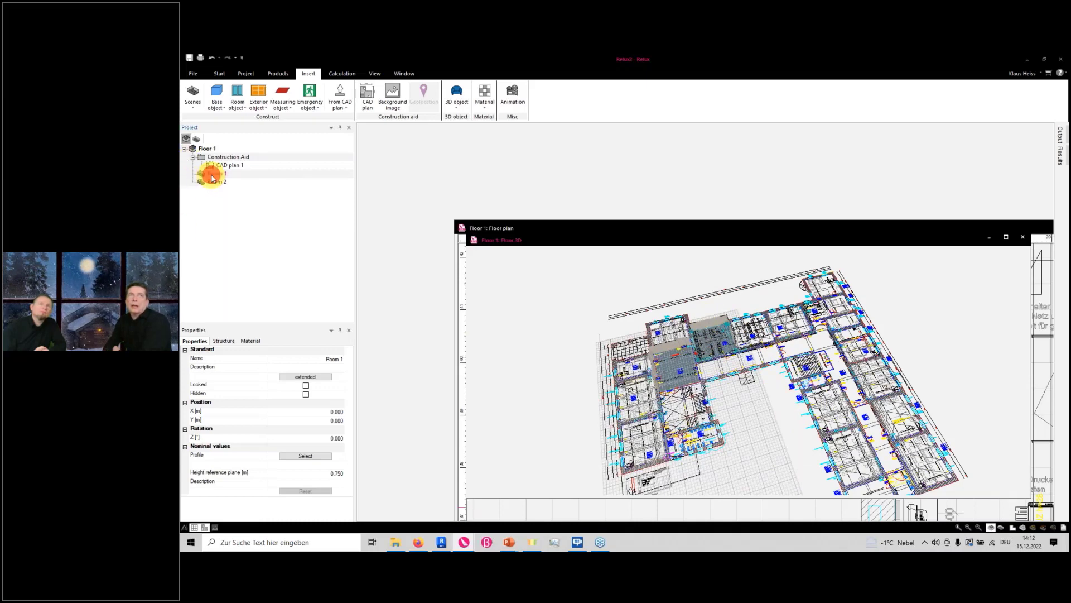
{"action": "left_click", "coordinate": [230, 180]}
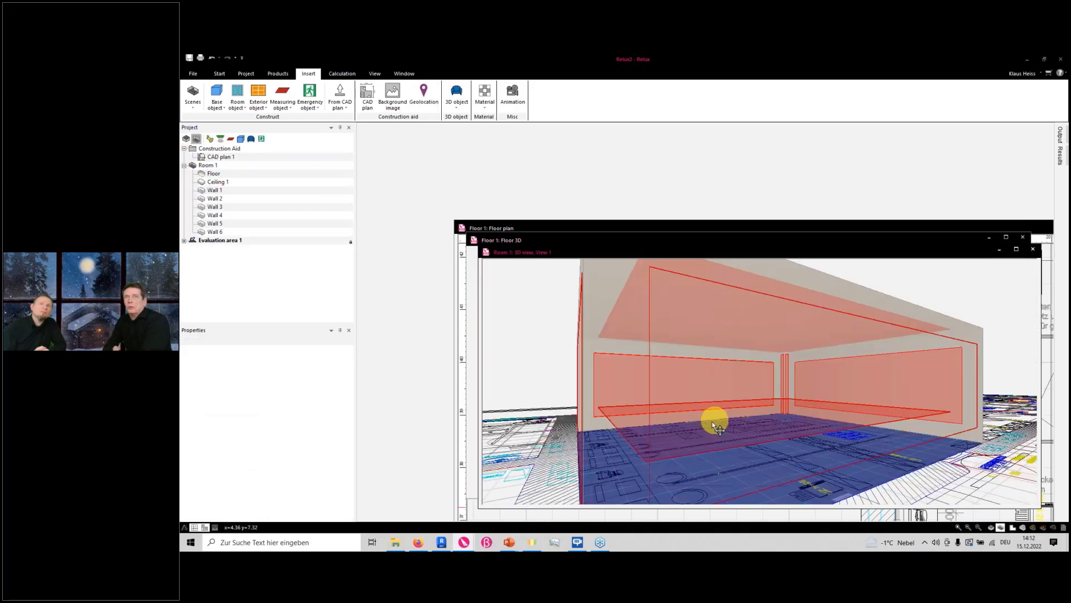
{"action": "left_click_drag", "start_coordinate": [728, 410], "coordinate": [728, 520]}
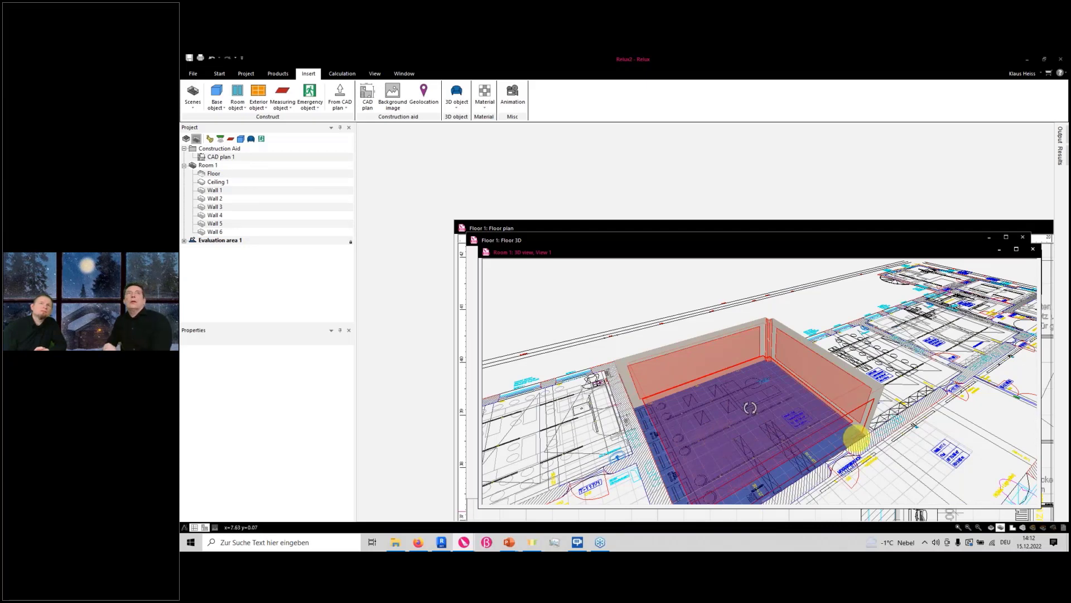
- Return to the Floor 1 3D view, enlarge it to the full workspace and examine the whole plan
{"action": "left_click", "coordinate": [186, 139]}
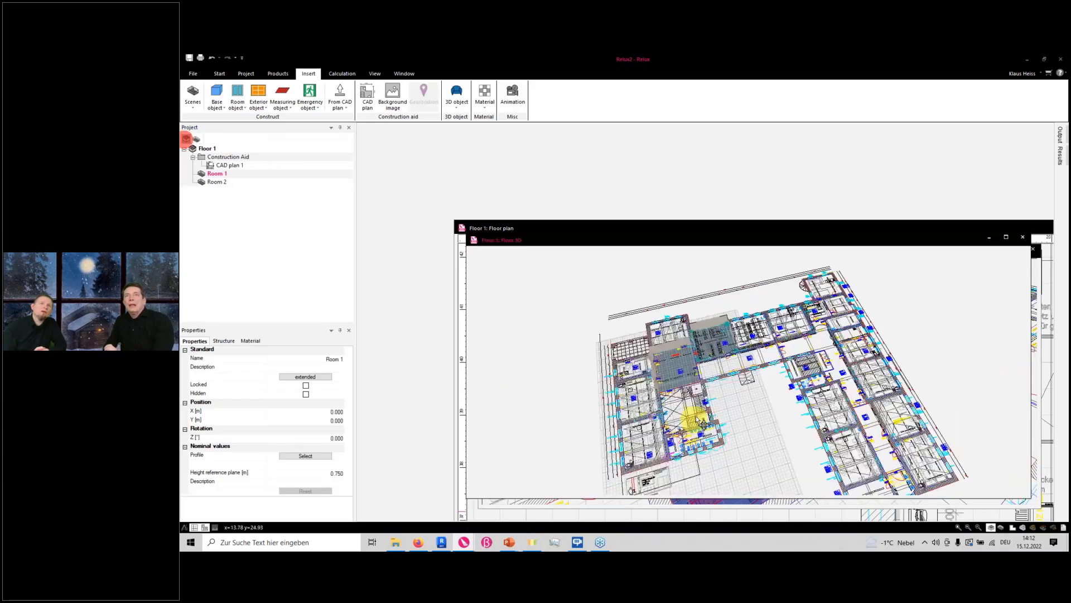
{"action": "scroll", "coordinate": [697, 414], "scroll_direction": "down", "scroll_amount": 4}
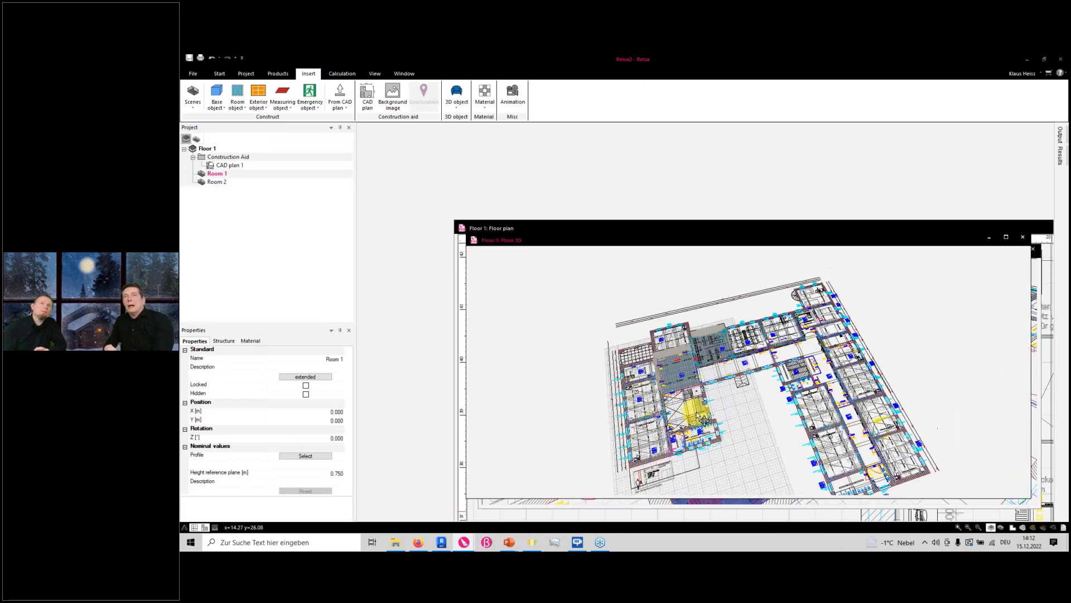
{"action": "double_click", "coordinate": [732, 244]}
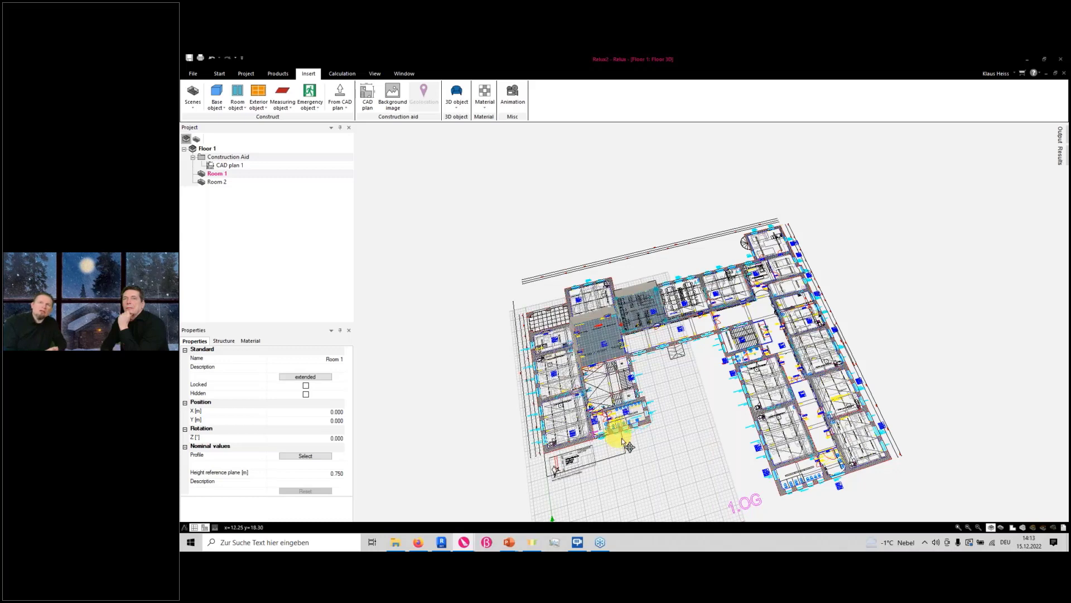
{"action": "scroll", "coordinate": [681, 448], "scroll_direction": "down", "scroll_amount": 1}
{"action": "middle_click_drag", "start_coordinate": [684, 451], "coordinate": [662, 378]}
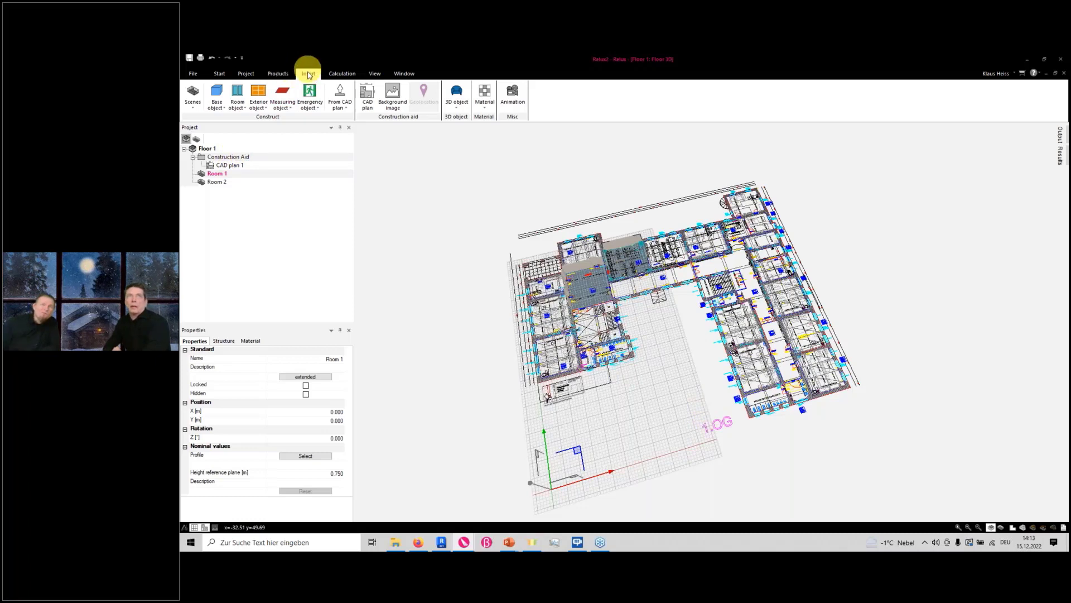
- Add a second floor to the project and dismiss the hint
{"action": "left_click", "coordinate": [189, 107]}
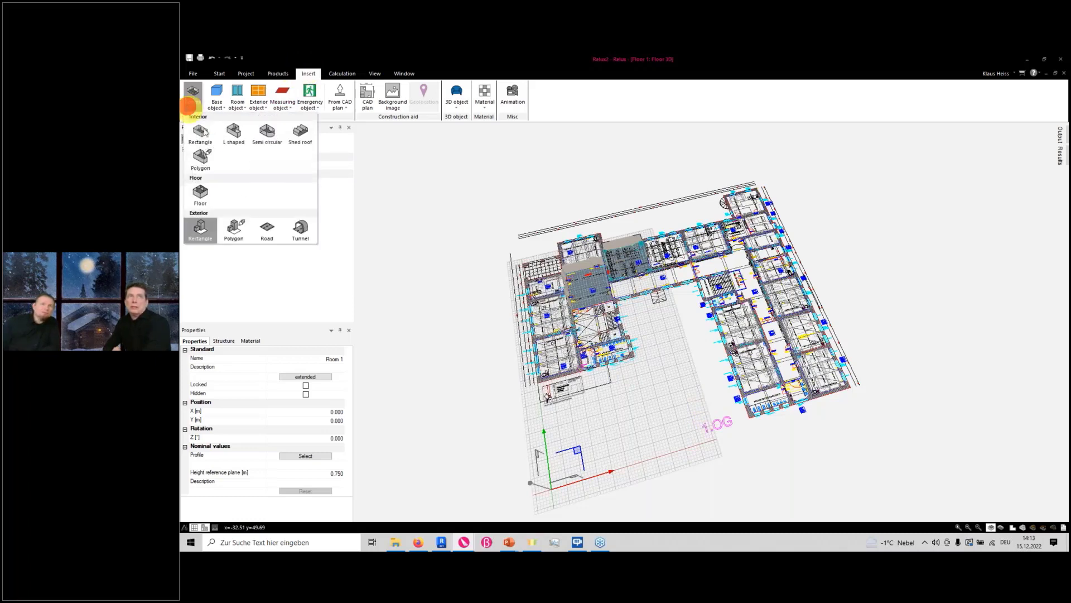
{"action": "left_click", "coordinate": [203, 195]}
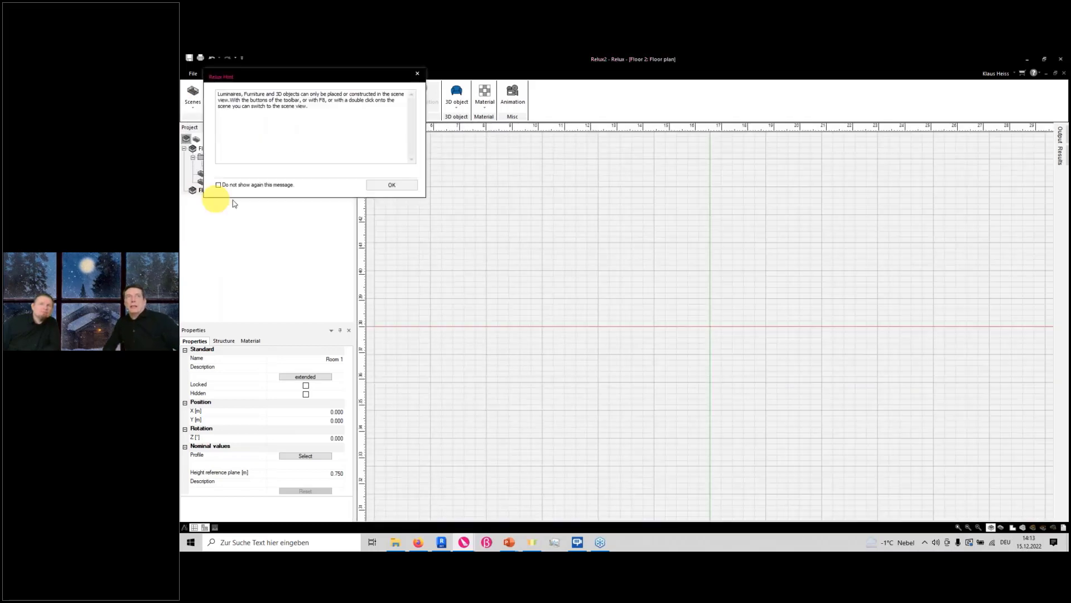
{"action": "left_click", "coordinate": [397, 186]}
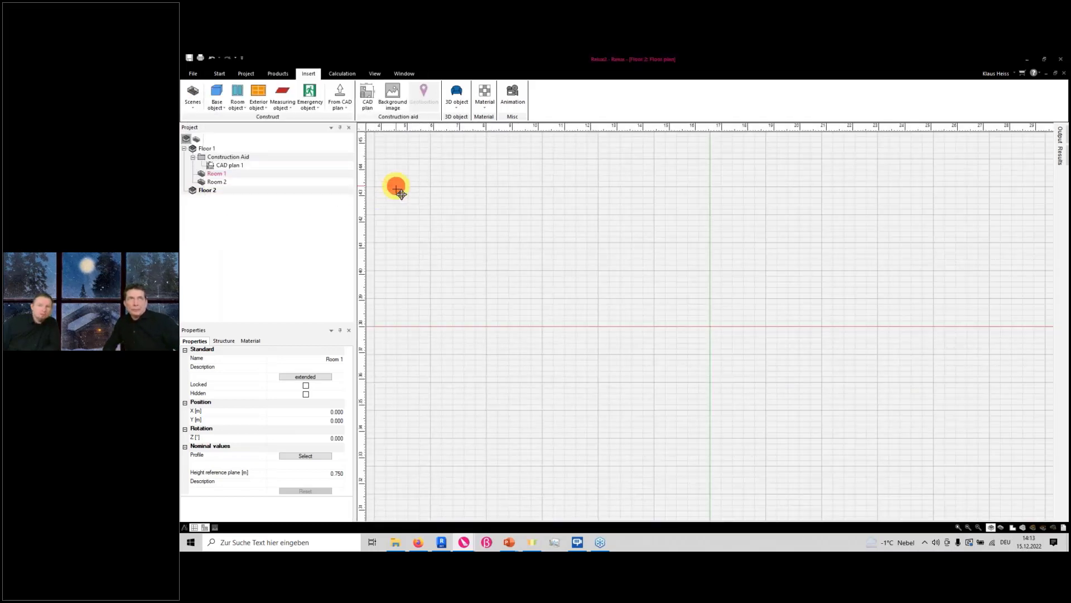
- Import the CAD plan 190723_HBA SCHI_Grundrisse_2OG_2018.dwg onto Floor 2 with Meter as the drawing unit
{"action": "left_click", "coordinate": [207, 190]}
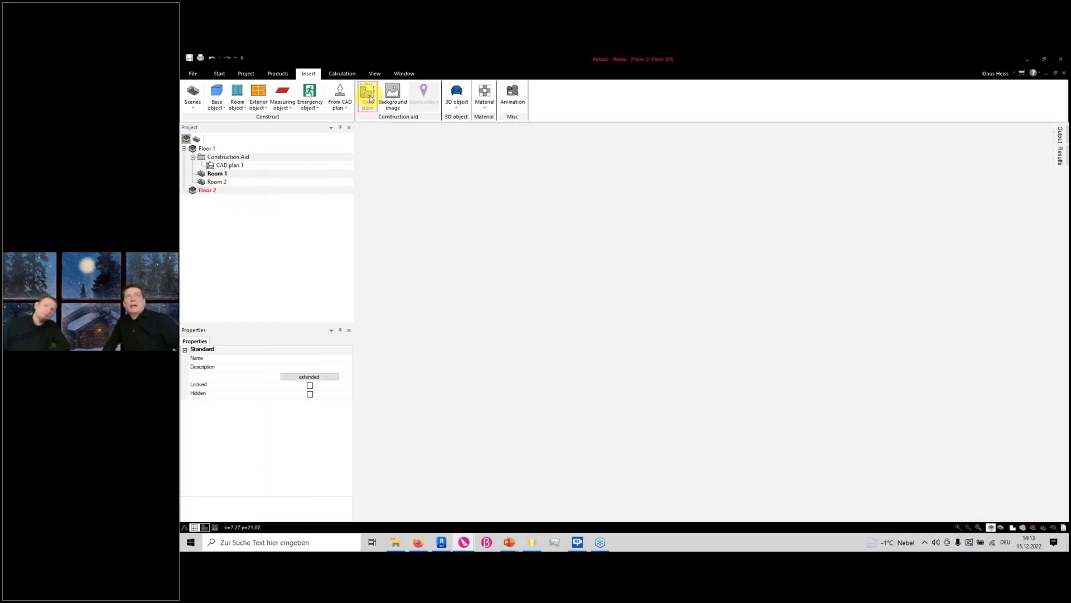
{"action": "left_click", "coordinate": [368, 98]}
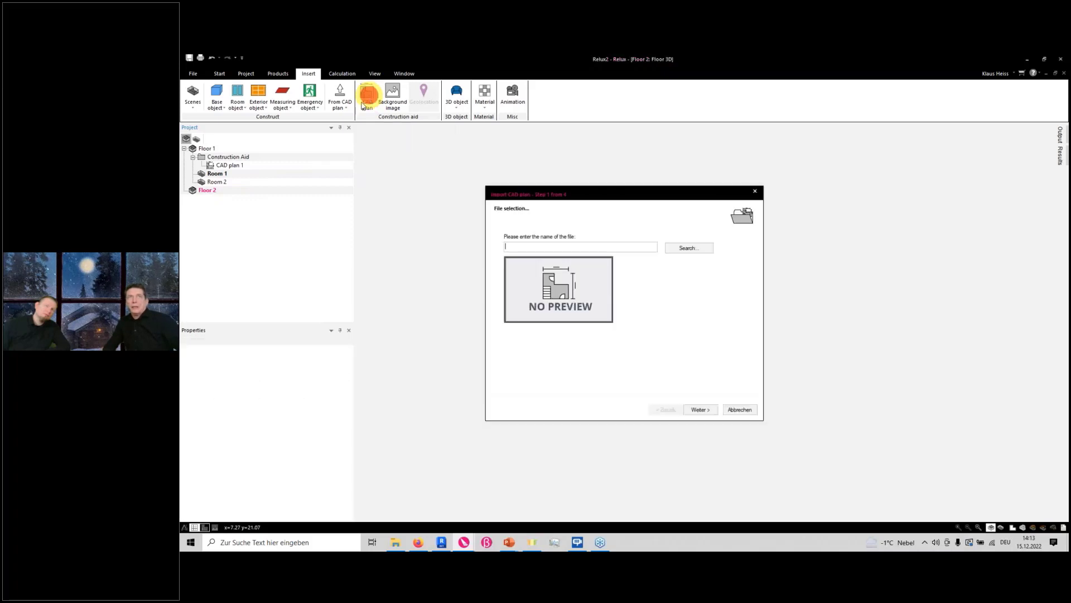
{"action": "left_click", "coordinate": [700, 248]}
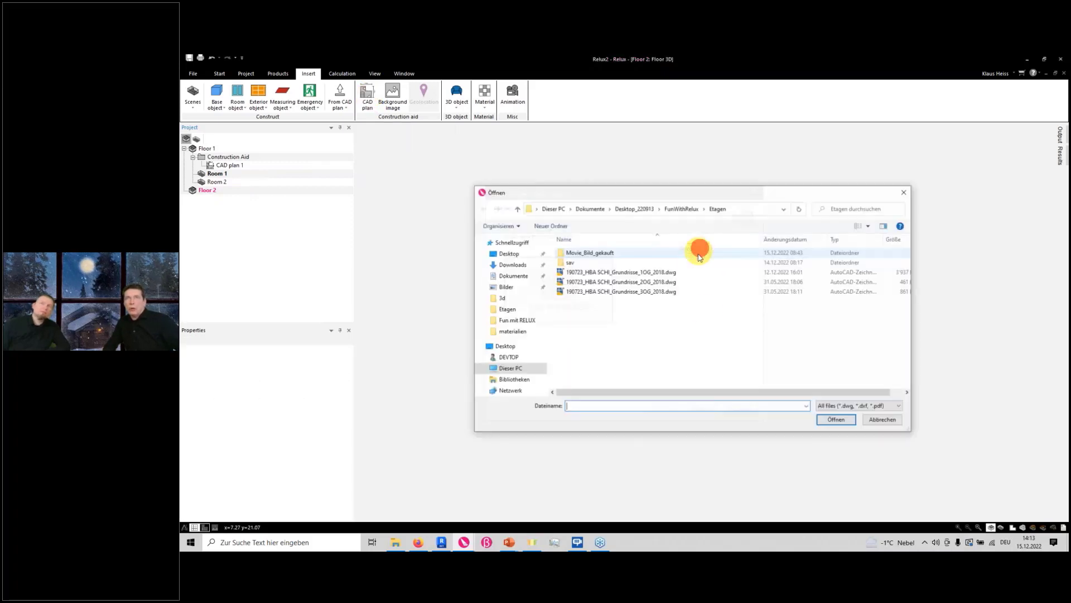
{"action": "left_click", "coordinate": [609, 281]}
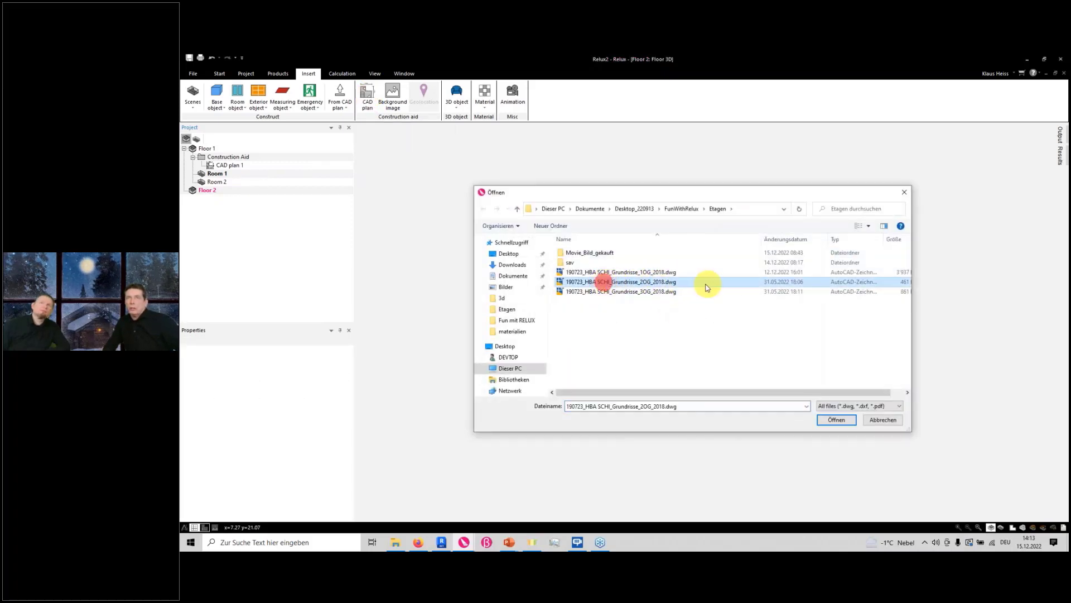
{"action": "left_click", "coordinate": [836, 419]}
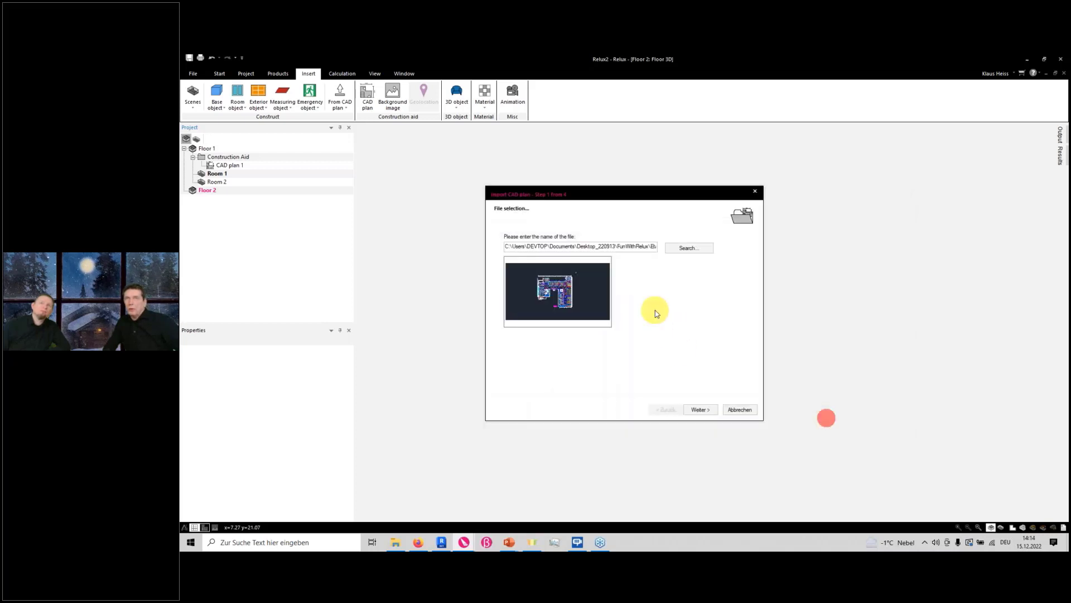
{"action": "left_click", "coordinate": [698, 409]}
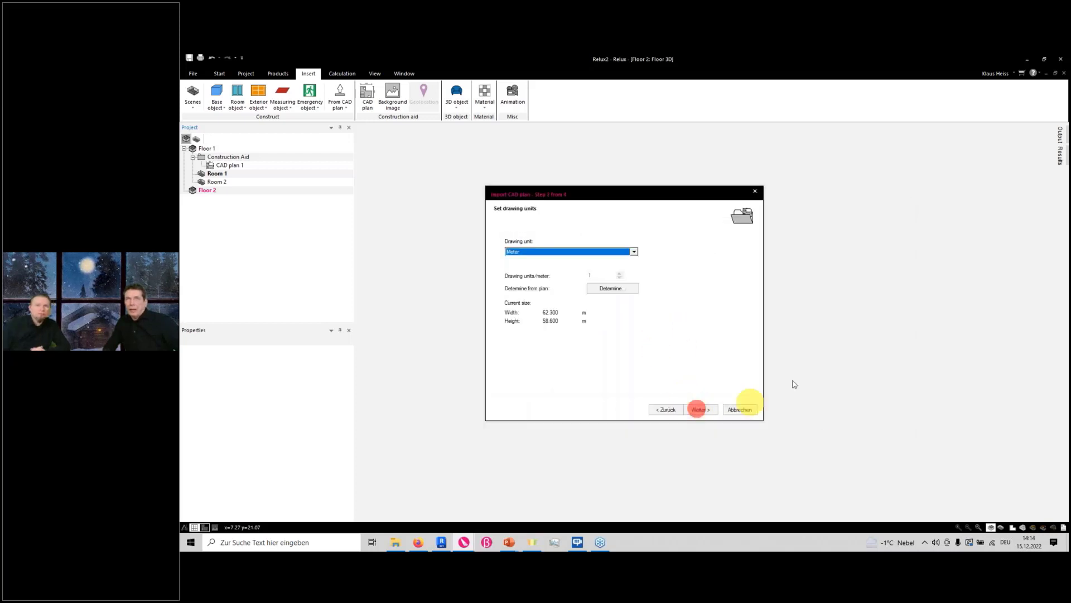
{"action": "left_click", "coordinate": [699, 409]}
{"action": "left_click", "coordinate": [701, 410]}
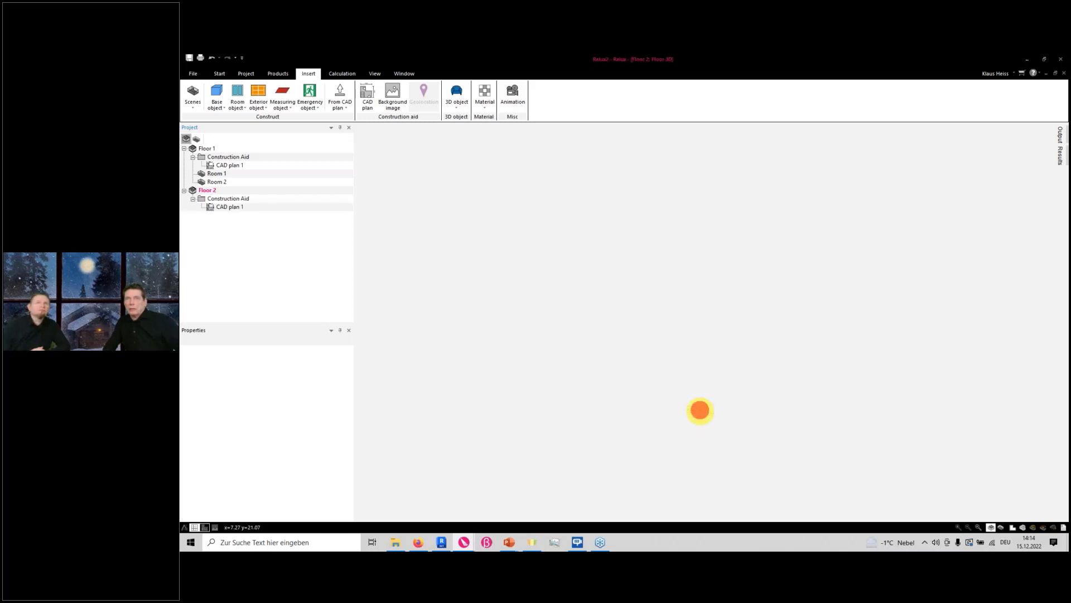
- Examine the imported plan in Floor 2's 3D view, followed by the Floor 1 plan
{"action": "double_click", "coordinate": [202, 190]}
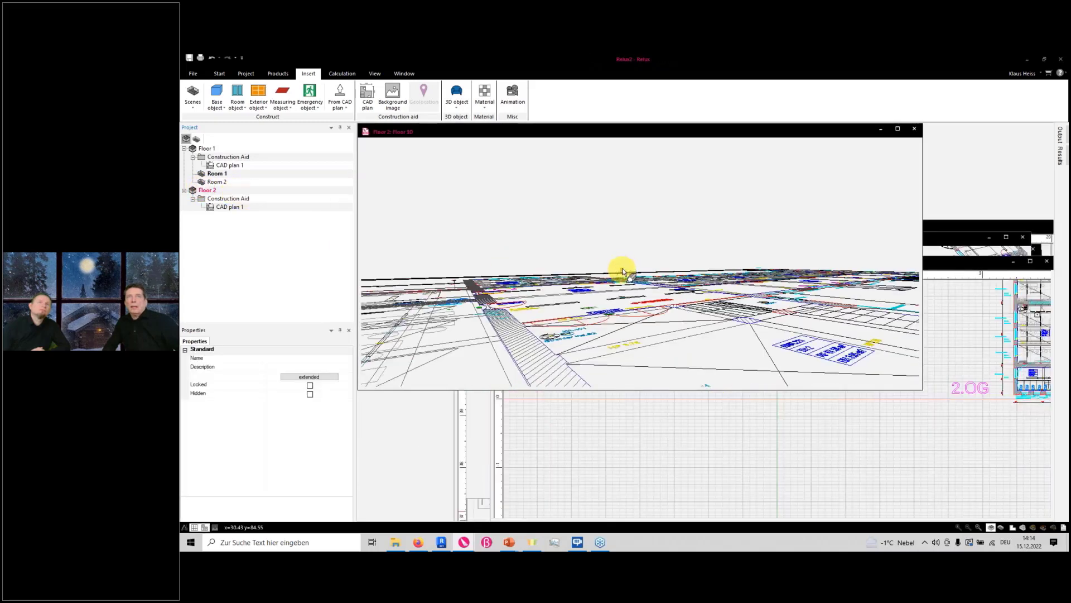
{"action": "left_click_drag", "start_coordinate": [622, 270], "coordinate": [611, 303]}
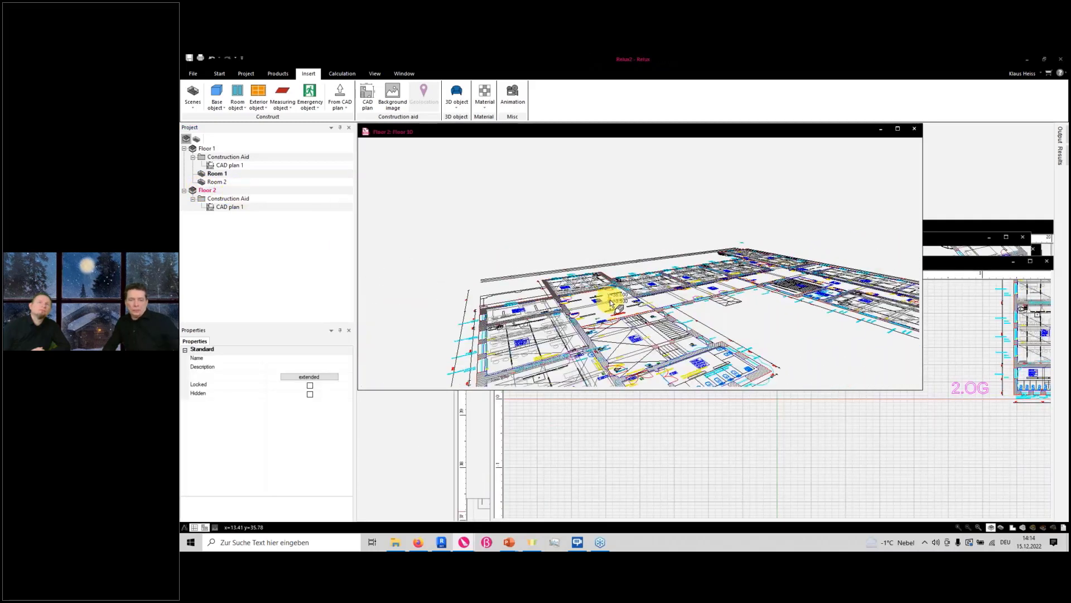
{"action": "key", "text": "ctrl+Tab"}
{"action": "scroll", "coordinate": [628, 331], "scroll_direction": "down", "scroll_amount": 5}
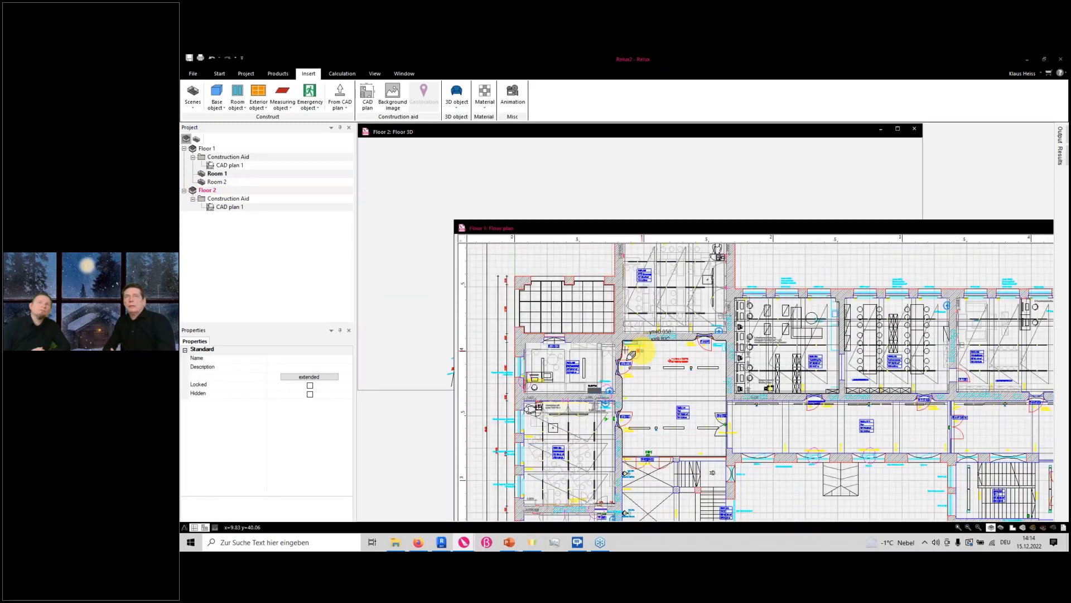
- On the Floor 2 plan, start a room outline at the lower-left inner corner of classroom RNR.205, beside door T-205/1
{"action": "double_click", "coordinate": [205, 190]}
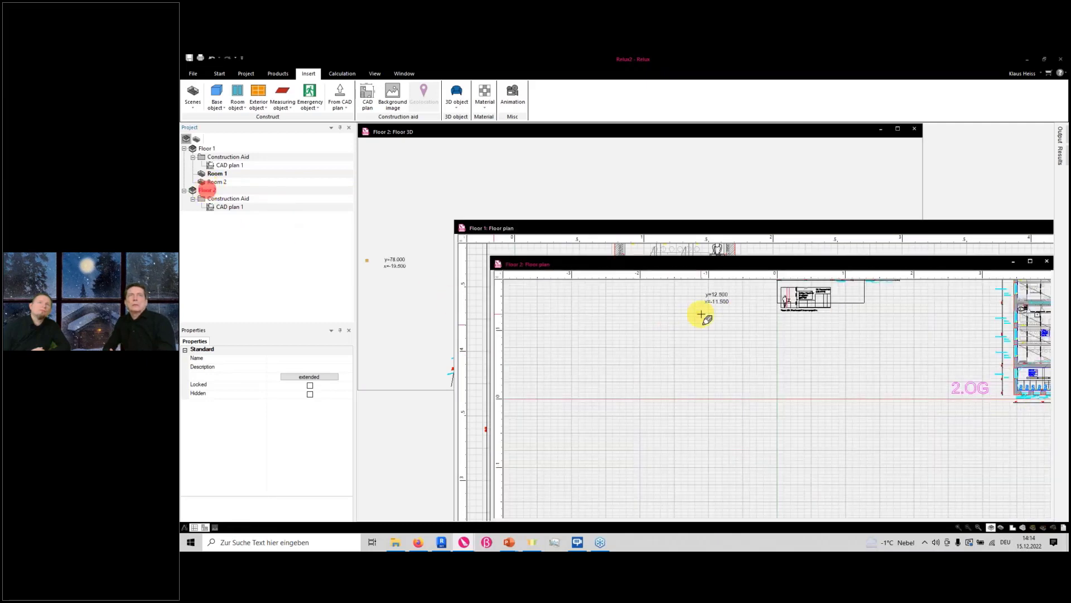
{"action": "scroll", "coordinate": [704, 317], "scroll_direction": "down", "scroll_amount": 6}
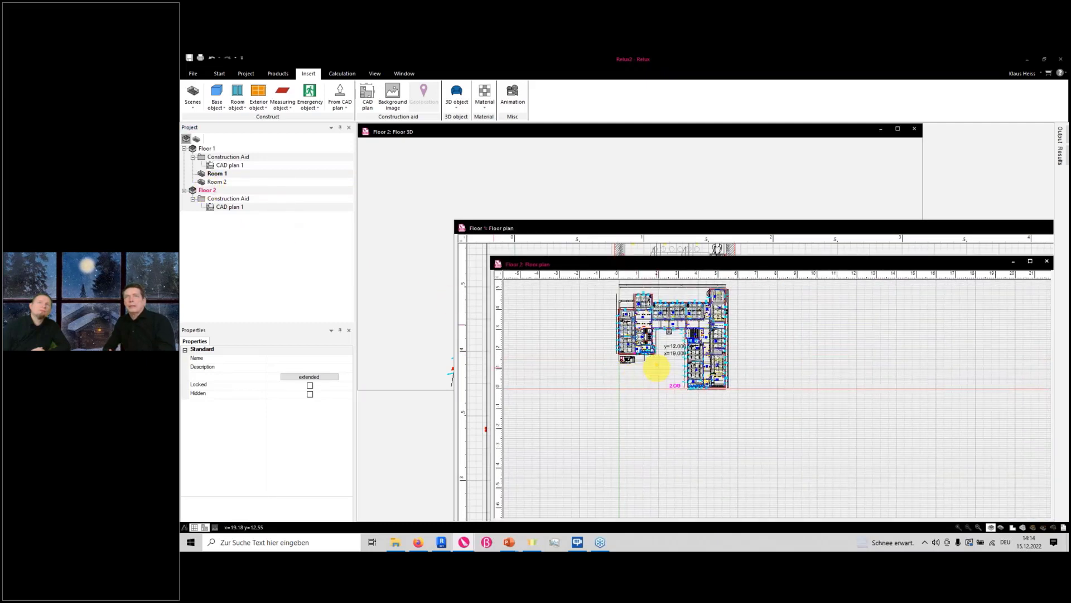
{"action": "scroll", "coordinate": [657, 366], "scroll_direction": "up", "scroll_amount": 6}
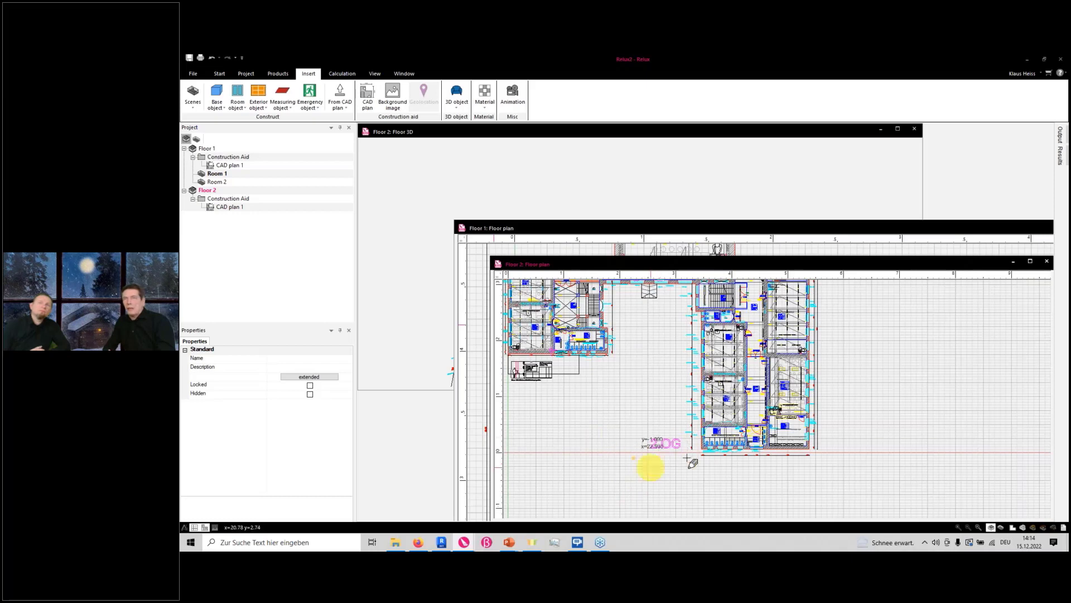
{"action": "scroll", "coordinate": [531, 423], "scroll_direction": "up", "scroll_amount": 1}
{"action": "middle_click_drag", "start_coordinate": [562, 435], "coordinate": [570, 527]}
{"action": "middle_click_drag", "start_coordinate": [689, 321], "coordinate": [686, 430]}
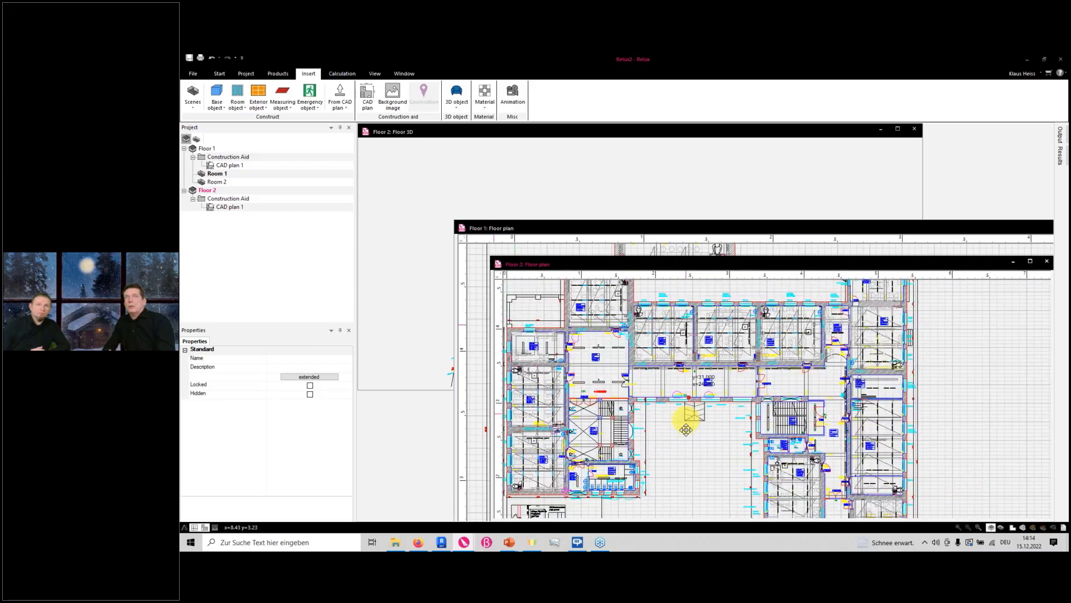
{"action": "scroll", "coordinate": [681, 413], "scroll_direction": "up", "scroll_amount": 5}
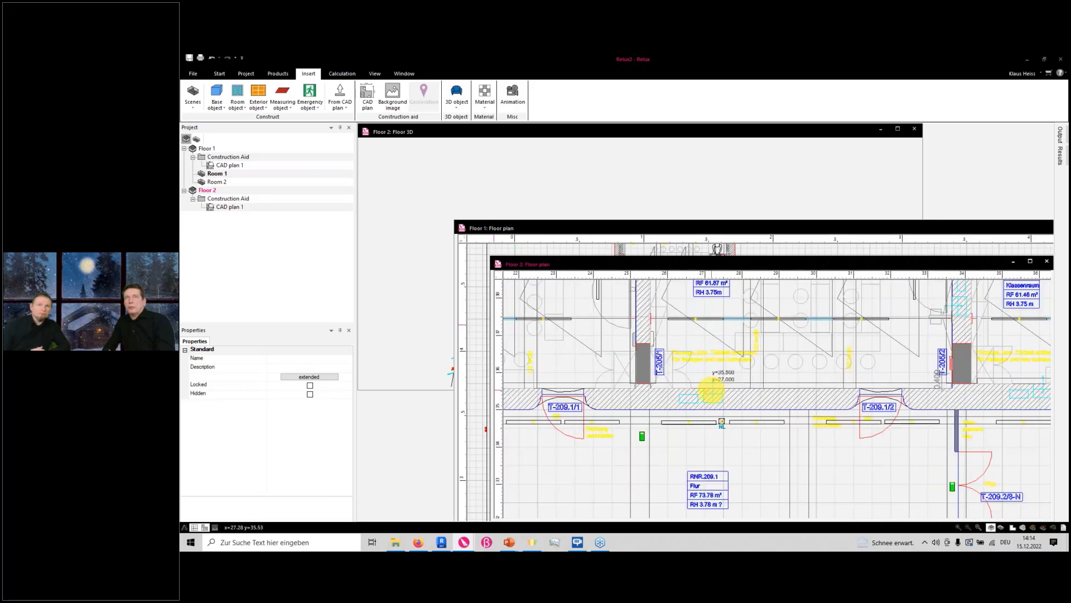
{"action": "scroll", "coordinate": [622, 386], "scroll_direction": "up", "scroll_amount": 2}
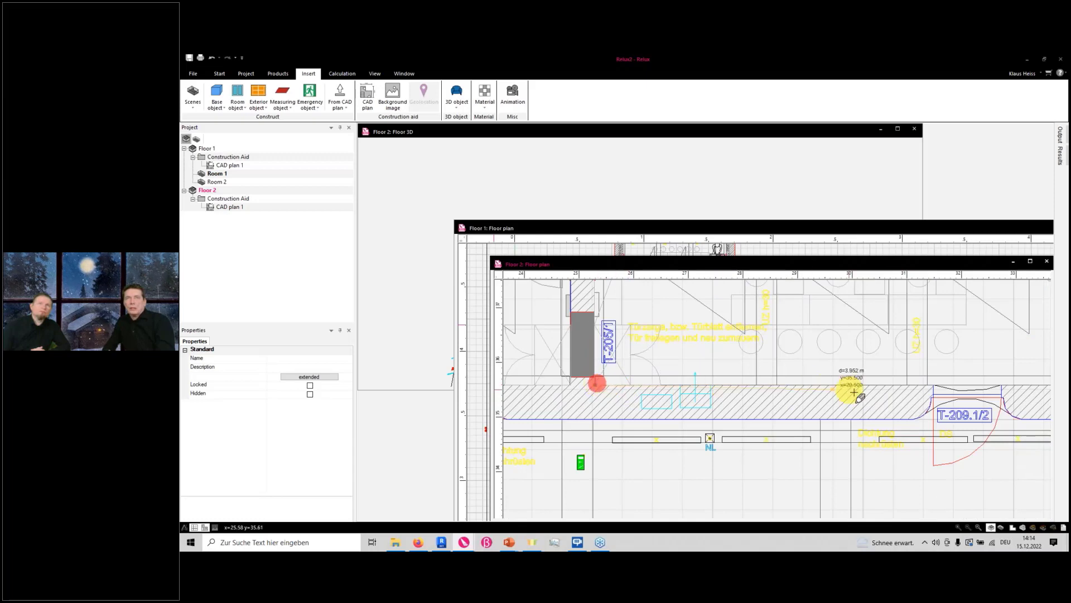
- Place the second outline point at the lower-right inner corner of classroom RNR.205, beside door T-205/2
{"action": "scroll", "coordinate": [870, 394], "scroll_direction": "down", "scroll_amount": 3}
{"action": "middle_click_drag", "start_coordinate": [851, 396], "coordinate": [690, 397]}
{"action": "scroll", "coordinate": [890, 397], "scroll_direction": "up", "scroll_amount": 6}
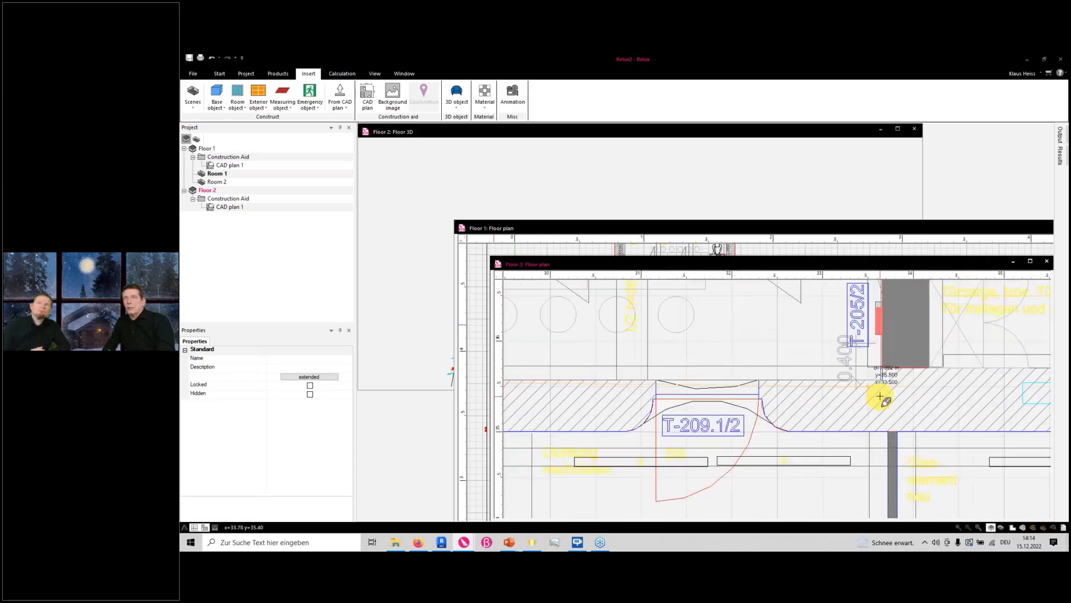
{"action": "scroll", "coordinate": [887, 390], "scroll_direction": "up", "scroll_amount": 1}
{"action": "scroll", "coordinate": [890, 380], "scroll_direction": "down", "scroll_amount": 5}
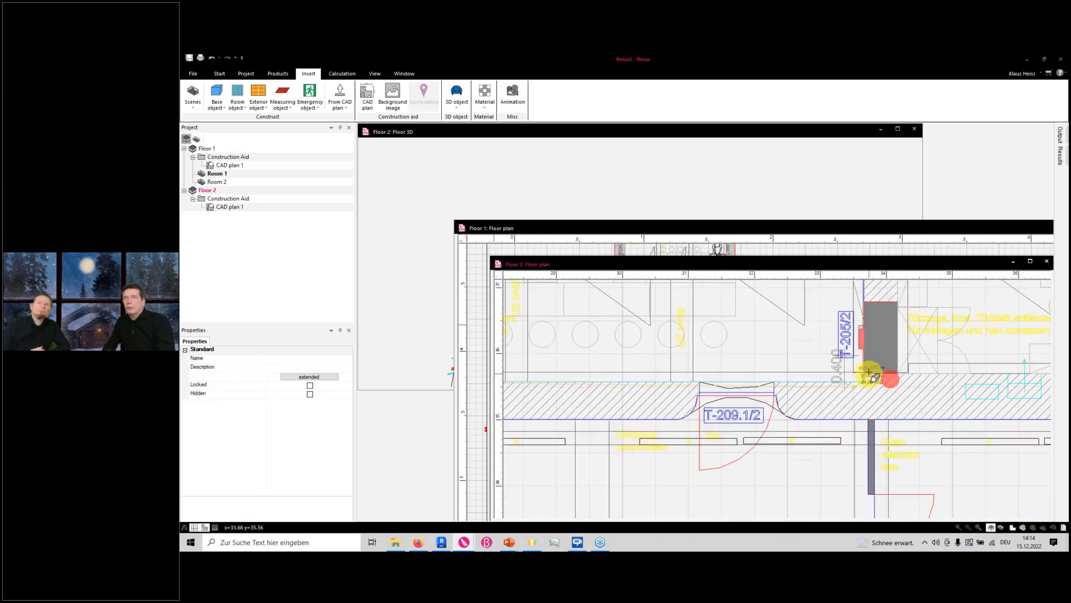
- Place the third outline point at the upper-right inner corner of classroom RNR.205
{"action": "middle_click_drag", "start_coordinate": [858, 411], "coordinate": [863, 447]}
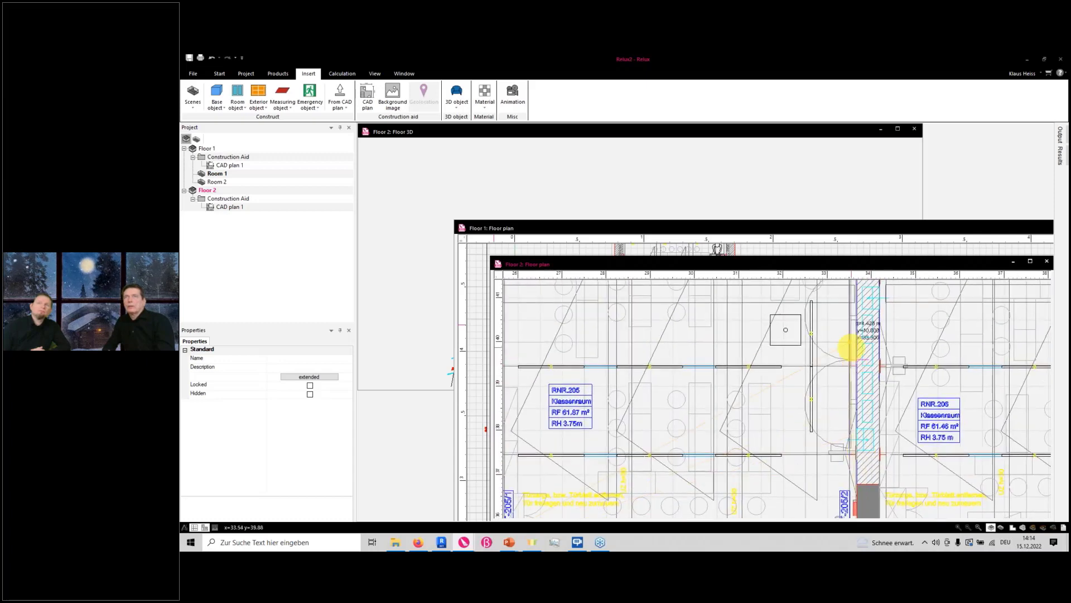
{"action": "scroll", "coordinate": [851, 346], "scroll_direction": "down", "scroll_amount": 2}
{"action": "middle_click_drag", "start_coordinate": [852, 342], "coordinate": [850, 445]}
{"action": "scroll", "coordinate": [850, 370], "scroll_direction": "up", "scroll_amount": 2}
{"action": "scroll", "coordinate": [850, 367], "scroll_direction": "up", "scroll_amount": 1}
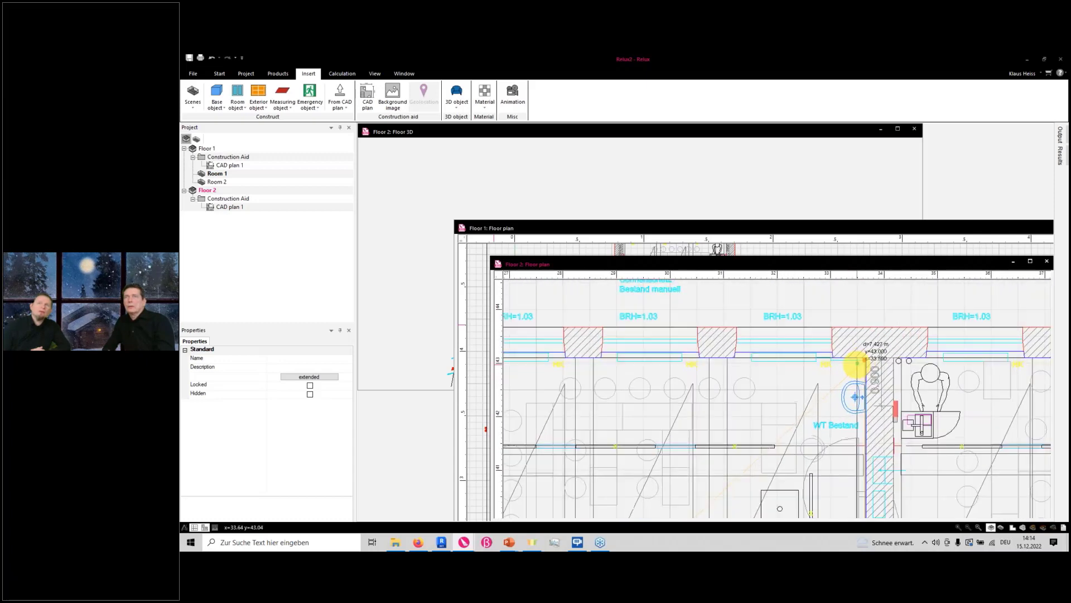
{"action": "left_click", "coordinate": [865, 358]}
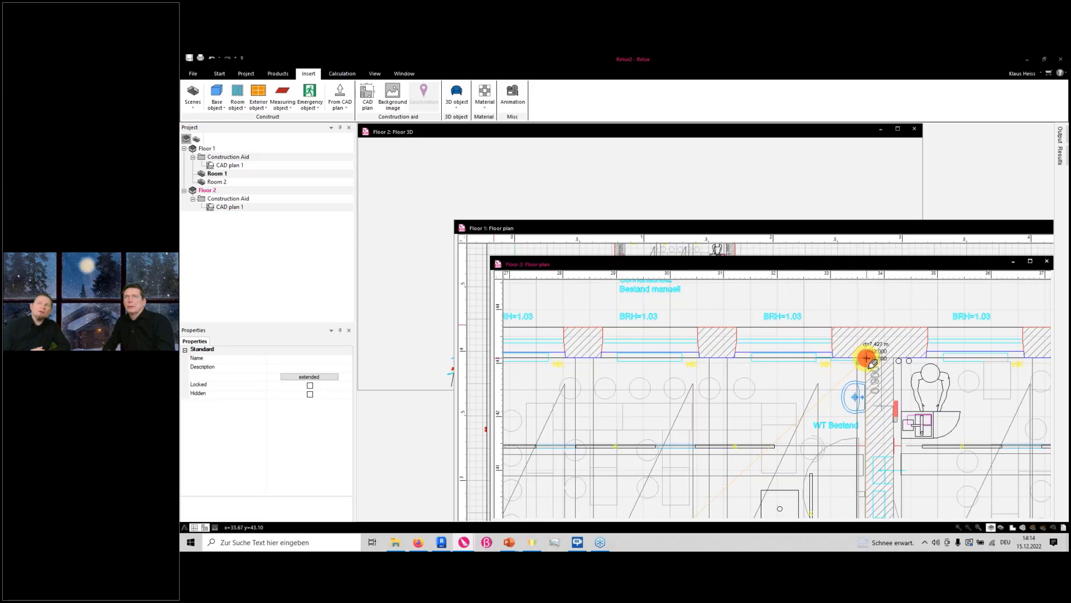
- Place the fourth outline point at the upper-left inner corner of classroom RNR.205
{"action": "scroll", "coordinate": [682, 388], "scroll_direction": "down", "scroll_amount": 2}
{"action": "middle_click_drag", "start_coordinate": [661, 397], "coordinate": [898, 399]}
{"action": "scroll", "coordinate": [781, 385], "scroll_direction": "up", "scroll_amount": 1}
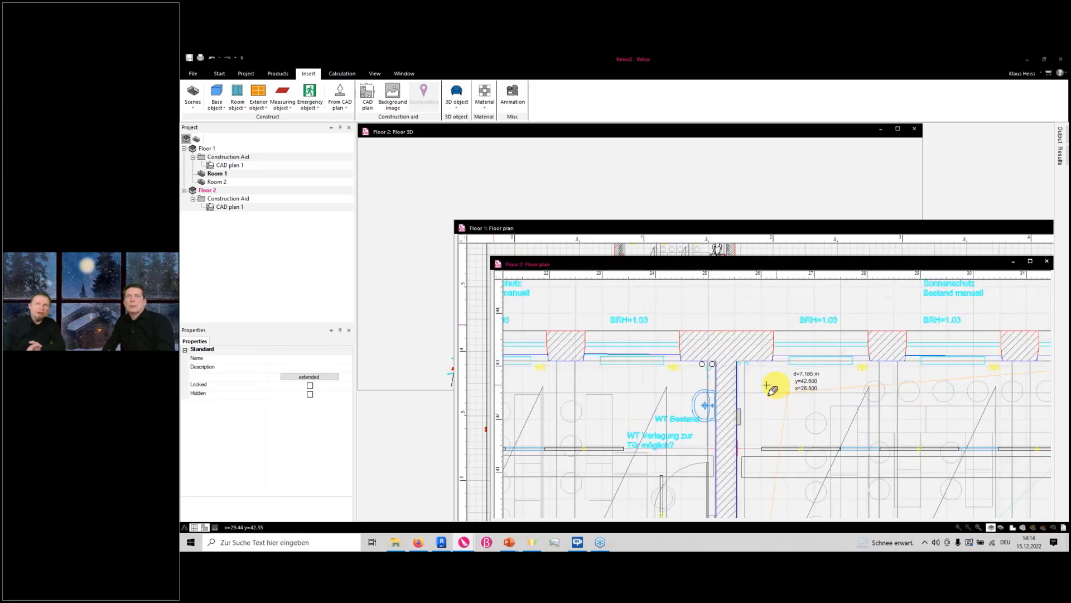
{"action": "left_click", "coordinate": [738, 362]}
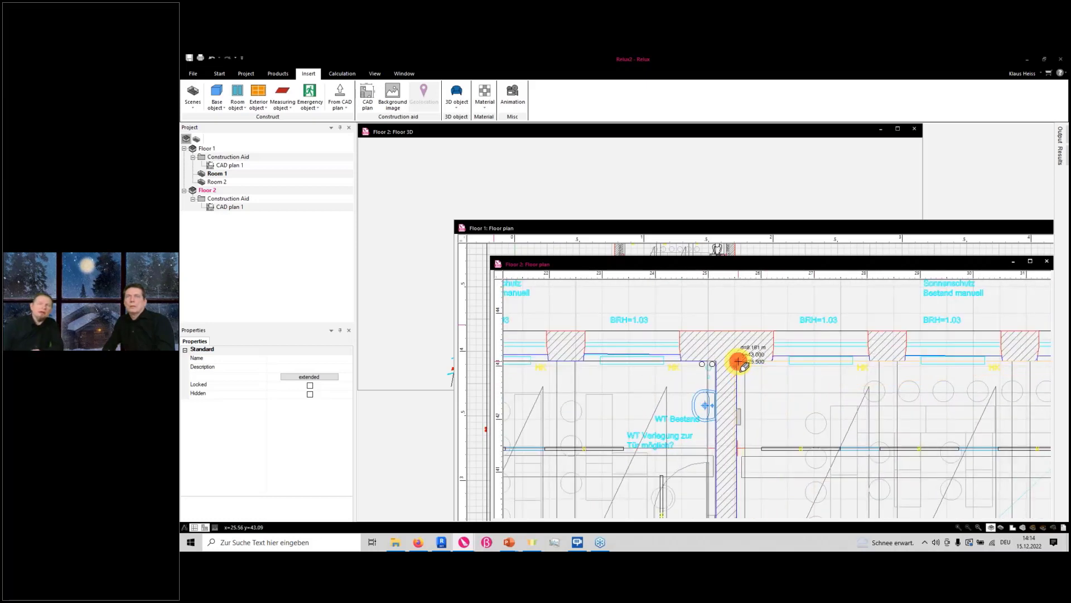
- Close the outline of classroom RNR.205 to create the room on Floor 2
{"action": "double_click", "coordinate": [772, 415]}
{"action": "scroll", "coordinate": [770, 425], "scroll_direction": "down", "scroll_amount": 4}
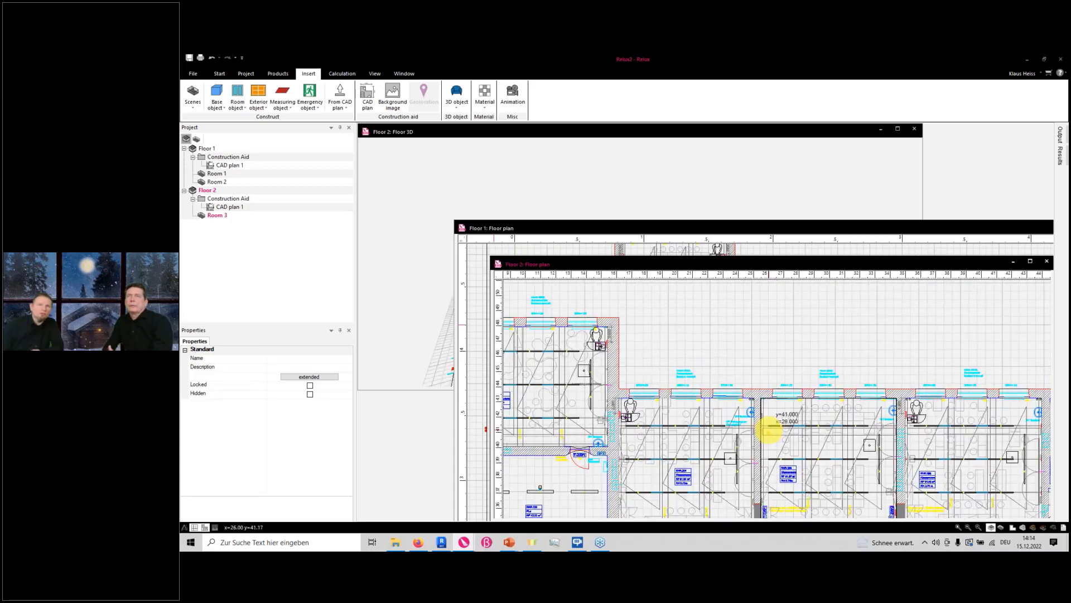
{"action": "scroll", "coordinate": [770, 424], "scroll_direction": "down", "scroll_amount": 5}
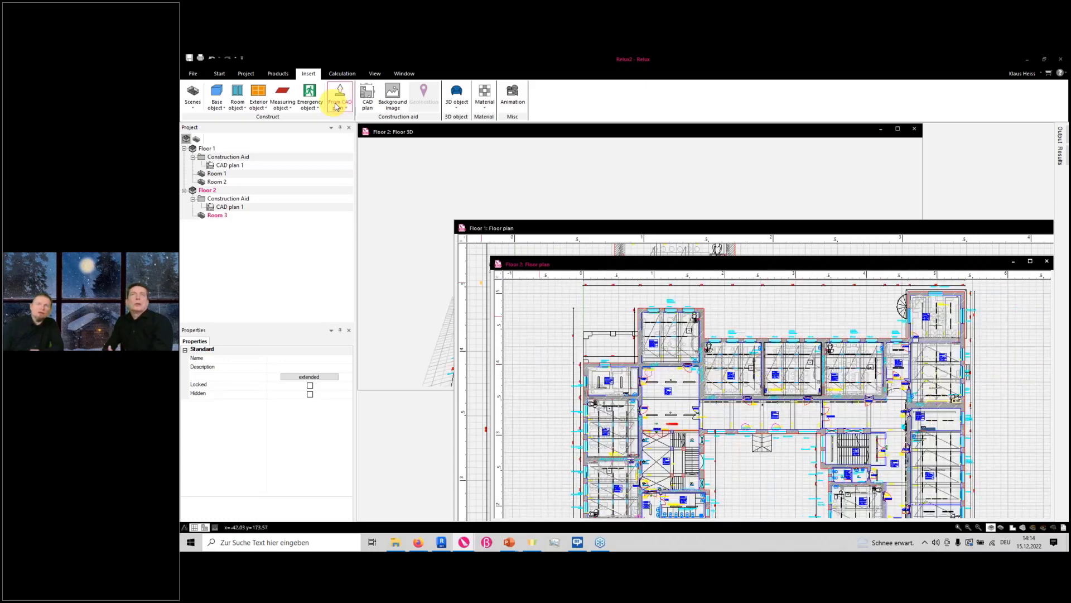
- Create a room from the CAD plan for corridor RNR.209.1 by picking its inner wall line above door T-209/2
{"action": "left_click", "coordinate": [336, 107]}
{"action": "left_click", "coordinate": [344, 122]}
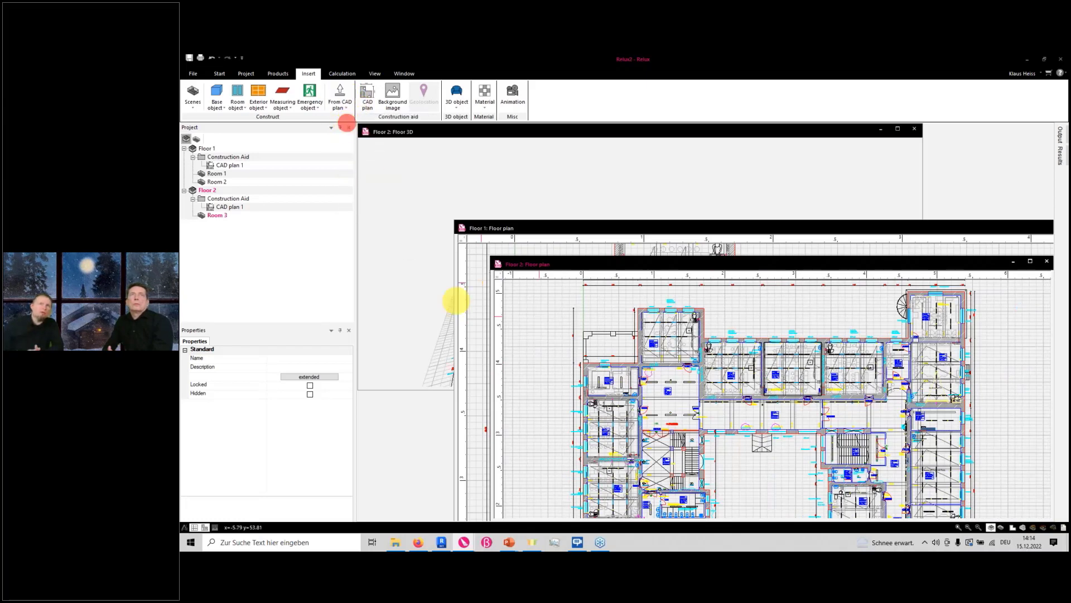
{"action": "scroll", "coordinate": [704, 413], "scroll_direction": "up", "scroll_amount": 8}
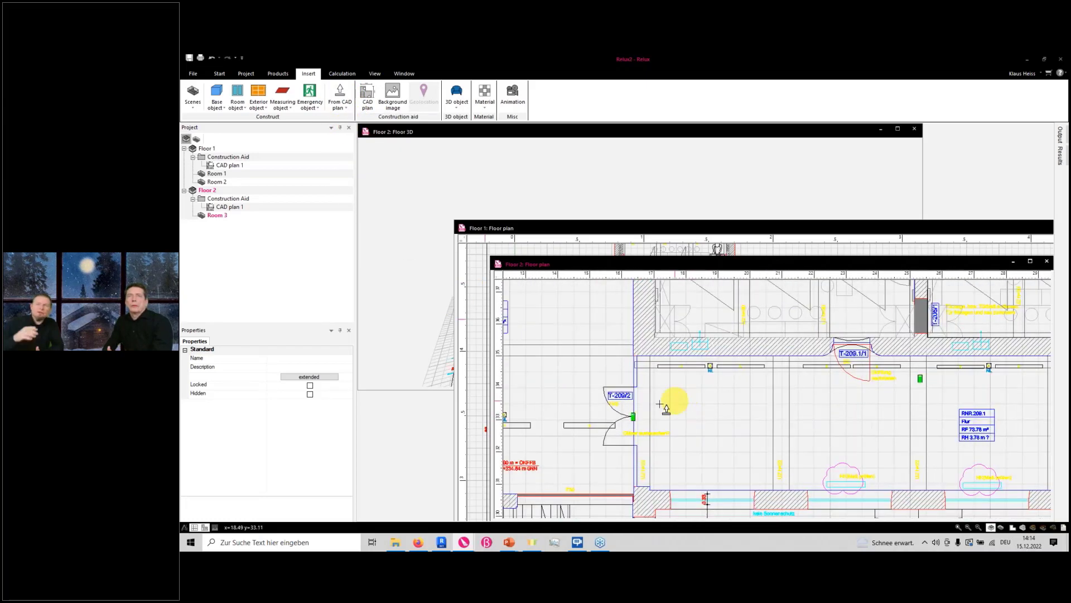
{"action": "scroll", "coordinate": [647, 404], "scroll_direction": "up", "scroll_amount": 2}
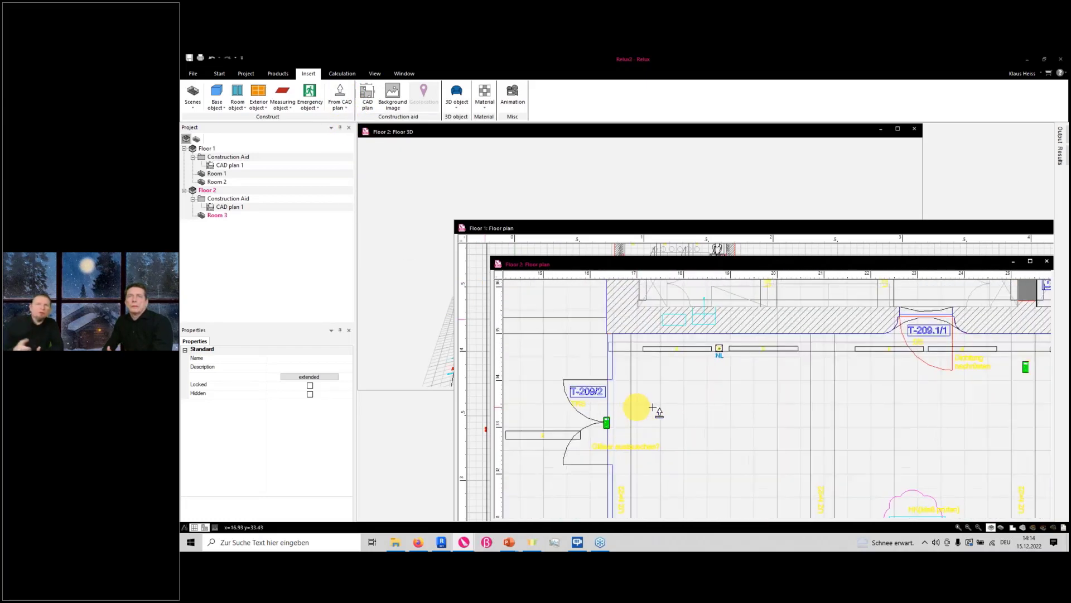
{"action": "left_click", "coordinate": [612, 369]}
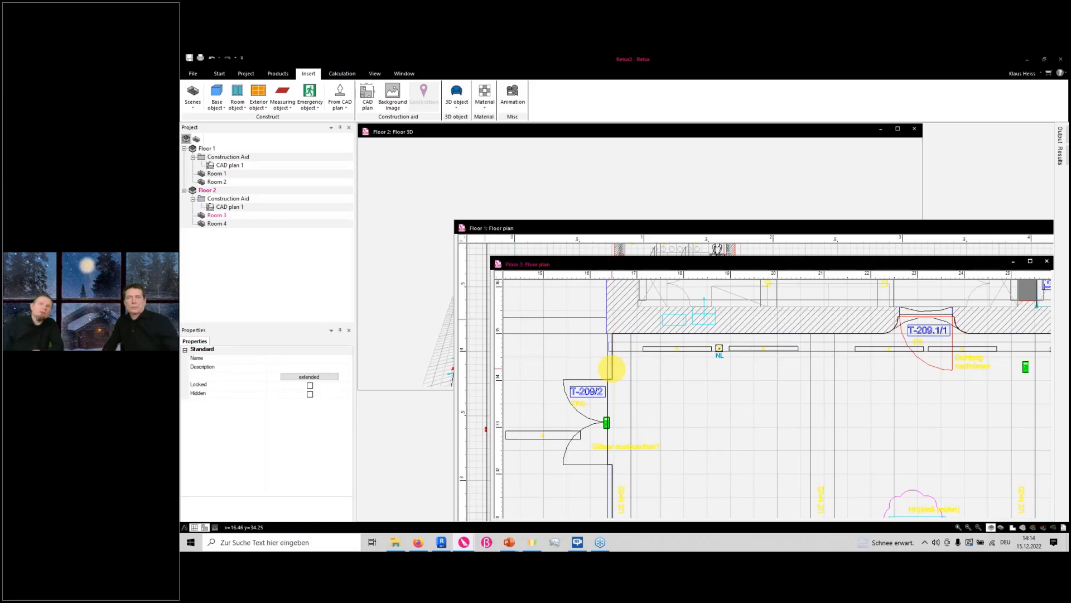
- Bring up the 3D view of Floor 2 and look at the classroom and corridor from above
{"action": "key", "text": "ctrl+Tab"}
{"action": "scroll", "coordinate": [693, 371], "scroll_direction": "down", "scroll_amount": 1}
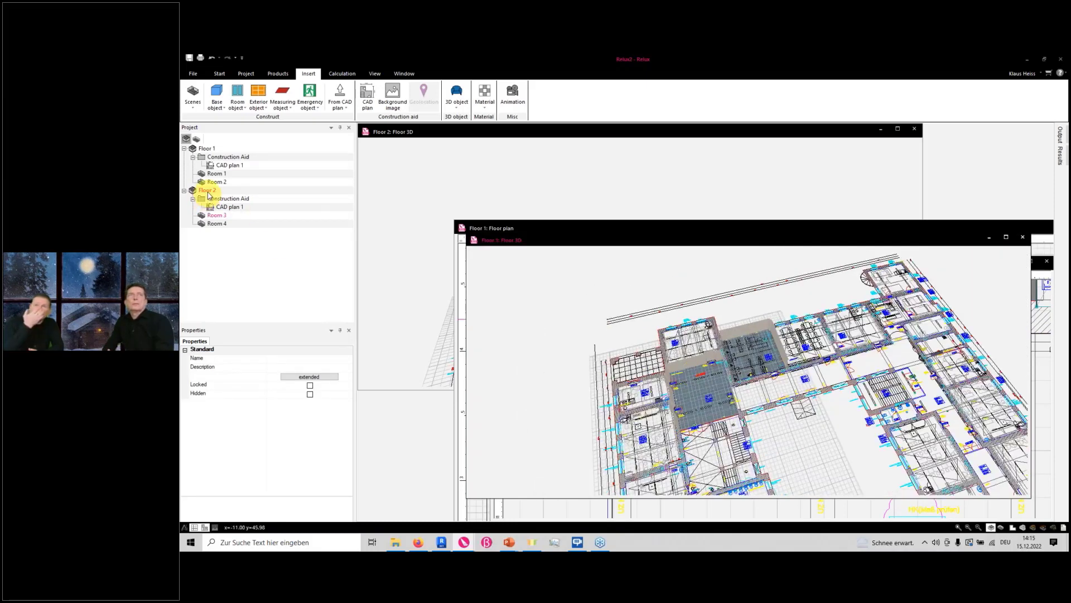
{"action": "left_click", "coordinate": [207, 191]}
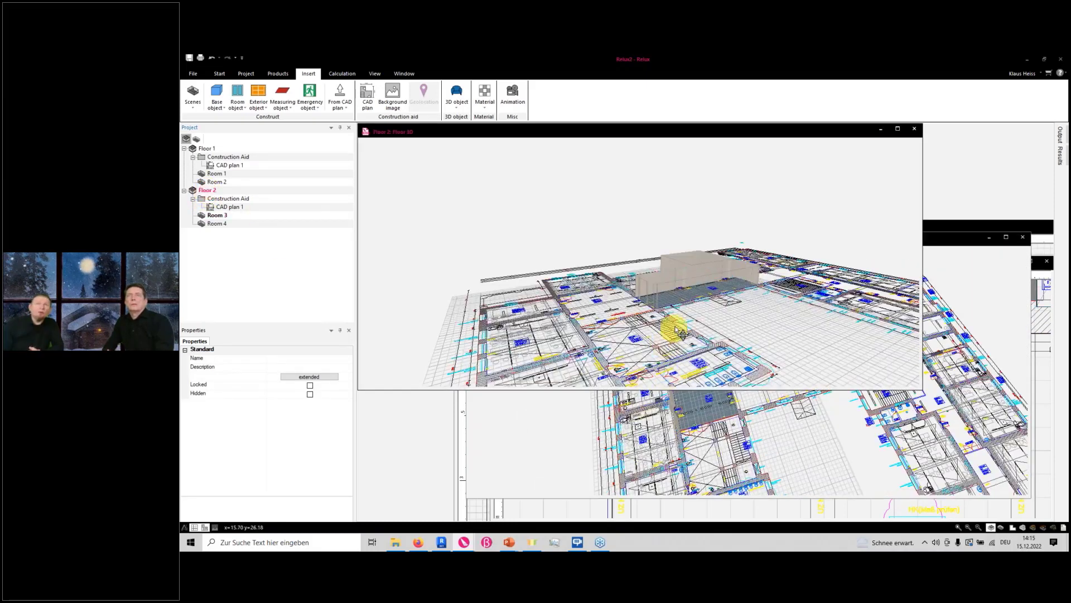
{"action": "scroll", "coordinate": [667, 335], "scroll_direction": "up", "scroll_amount": 3}
{"action": "scroll", "coordinate": [698, 313], "scroll_direction": "up", "scroll_amount": 3}
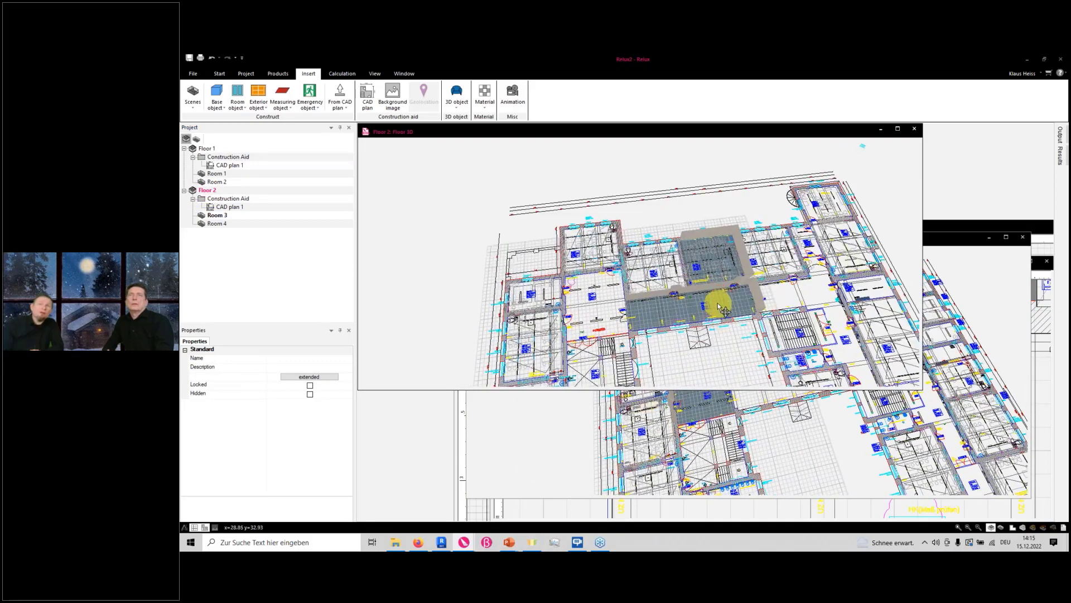
{"action": "scroll", "coordinate": [719, 304], "scroll_direction": "up", "scroll_amount": 3}
{"action": "scroll", "coordinate": [721, 304], "scroll_direction": "up", "scroll_amount": 2}
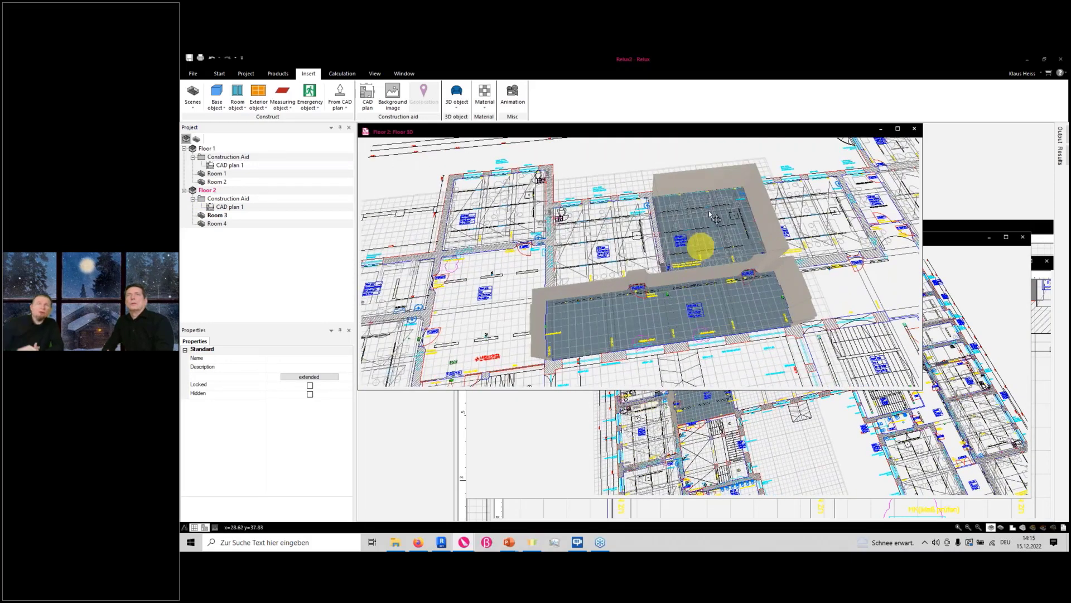
- Maximize the Floor 2 3D view and examine the classroom and corridor walls against the CAD plan
{"action": "double_click", "coordinate": [693, 129]}
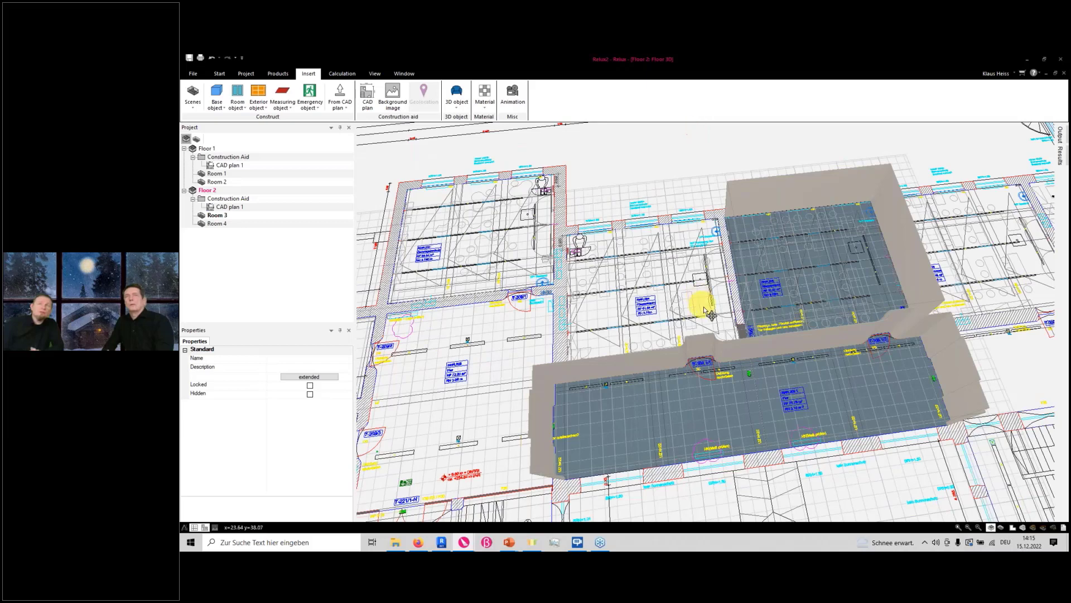
{"action": "scroll", "coordinate": [699, 304], "scroll_direction": "up", "scroll_amount": 4}
{"action": "scroll", "coordinate": [779, 399], "scroll_direction": "up", "scroll_amount": 3}
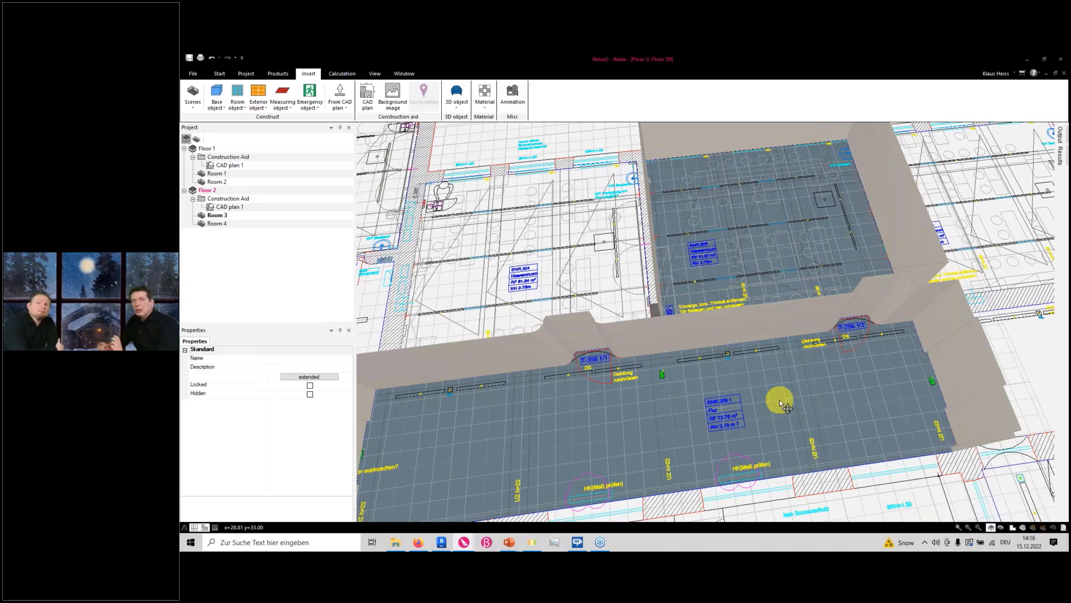
{"action": "scroll", "coordinate": [663, 330], "scroll_direction": "down", "scroll_amount": 1}
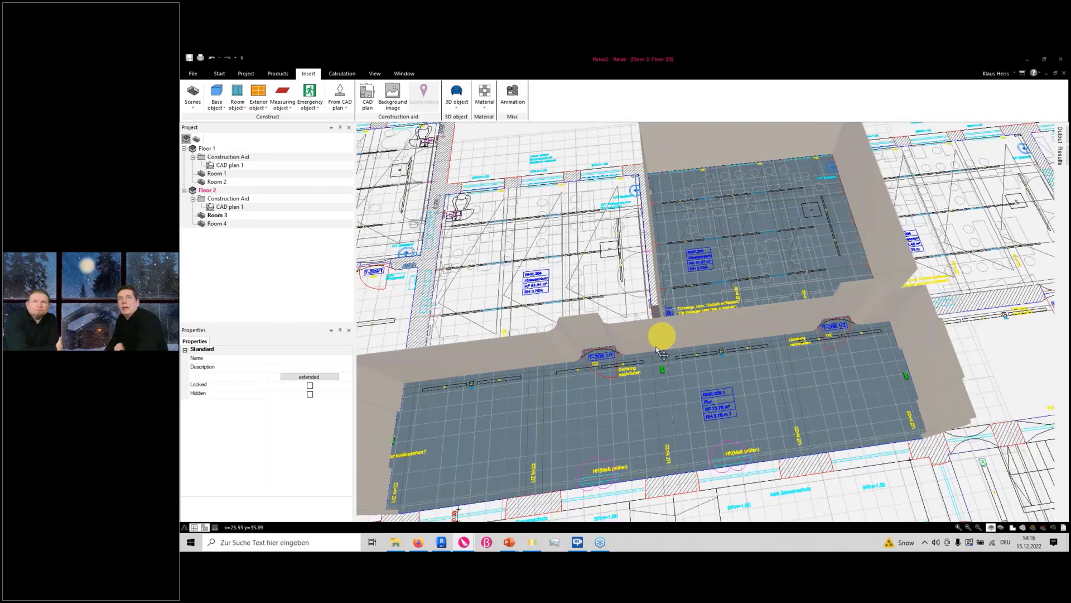
{"action": "scroll", "coordinate": [657, 349], "scroll_direction": "down", "scroll_amount": 4}
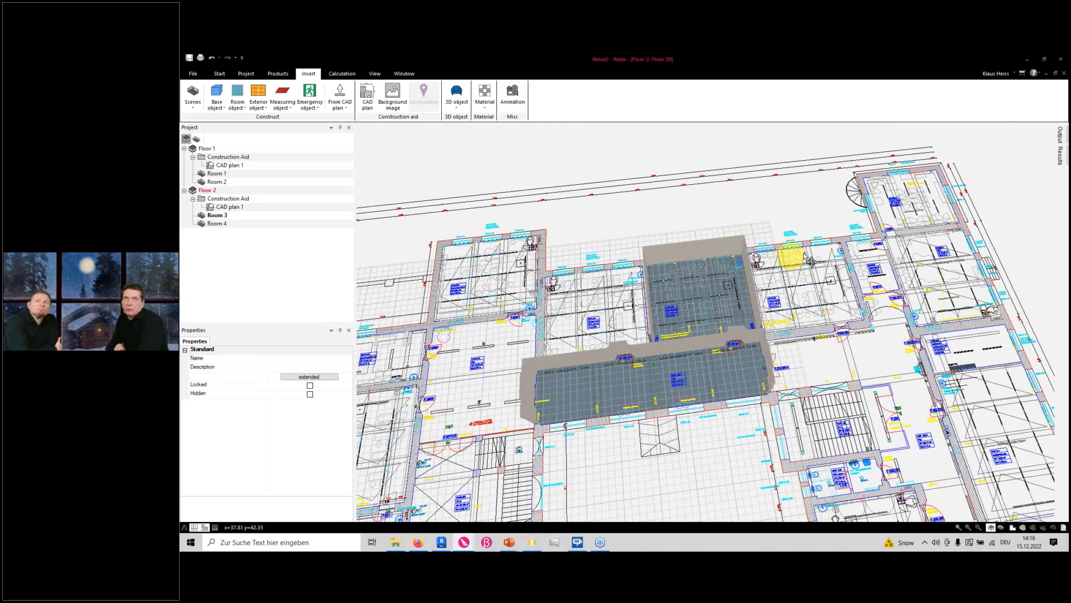
- Switch to the open project Schillerschule_alleEtagen_RH220520.rdf and maximize its OG1 floor plan
{"action": "left_click", "coordinate": [469, 540]}
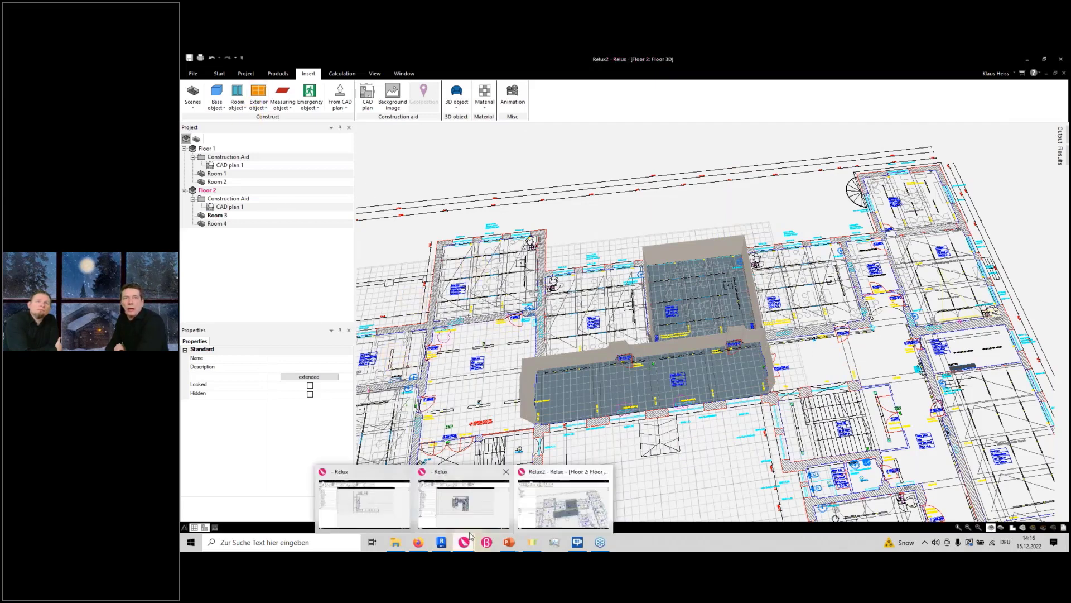
{"action": "mouse_move", "coordinate": [470, 532]}
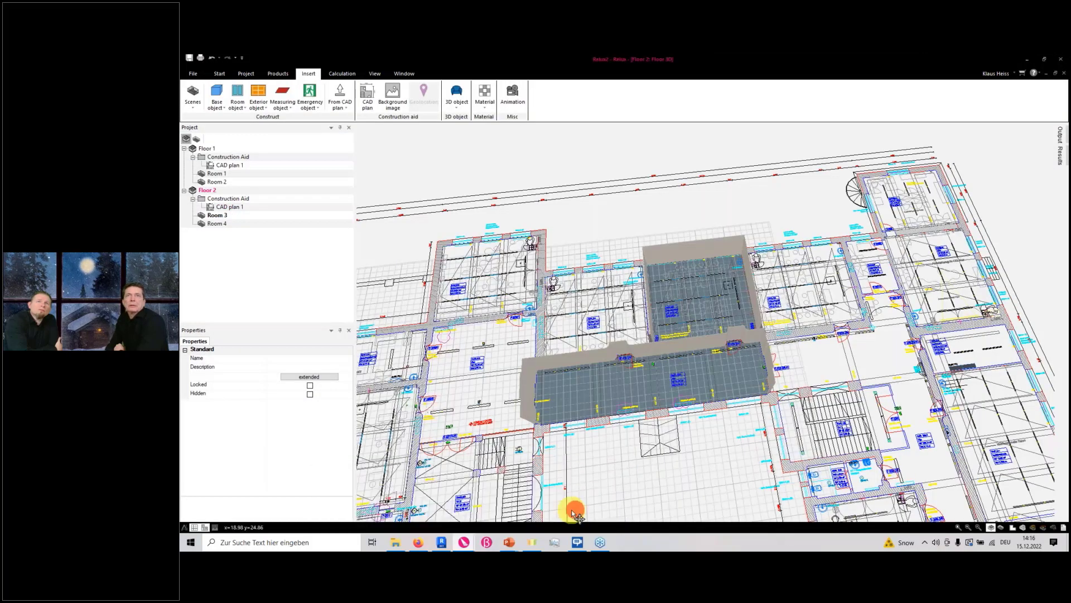
{"action": "left_click", "coordinate": [574, 508]}
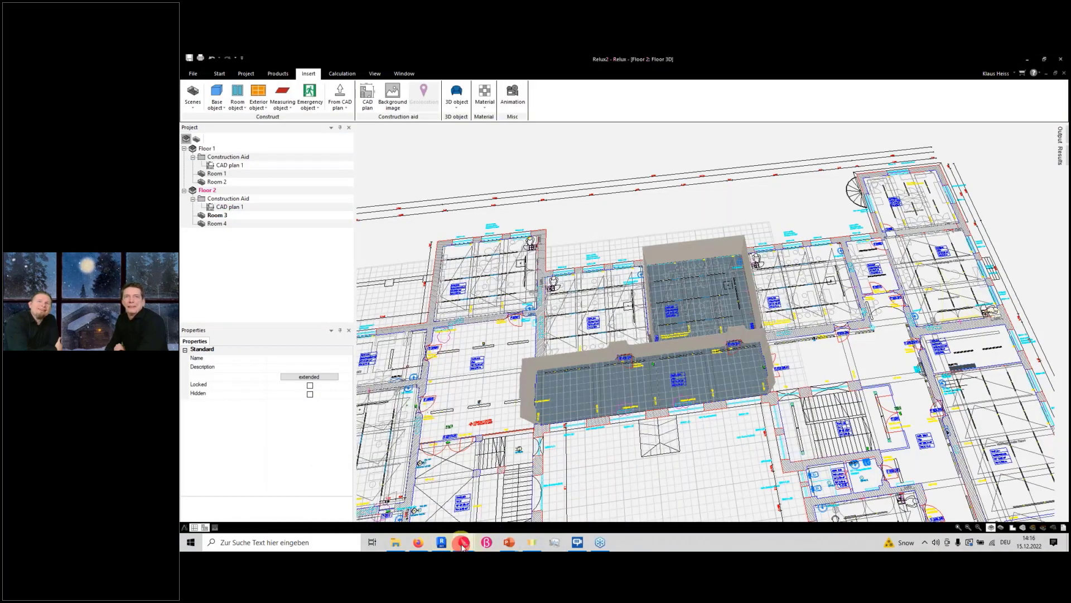
{"action": "mouse_move", "coordinate": [464, 542]}
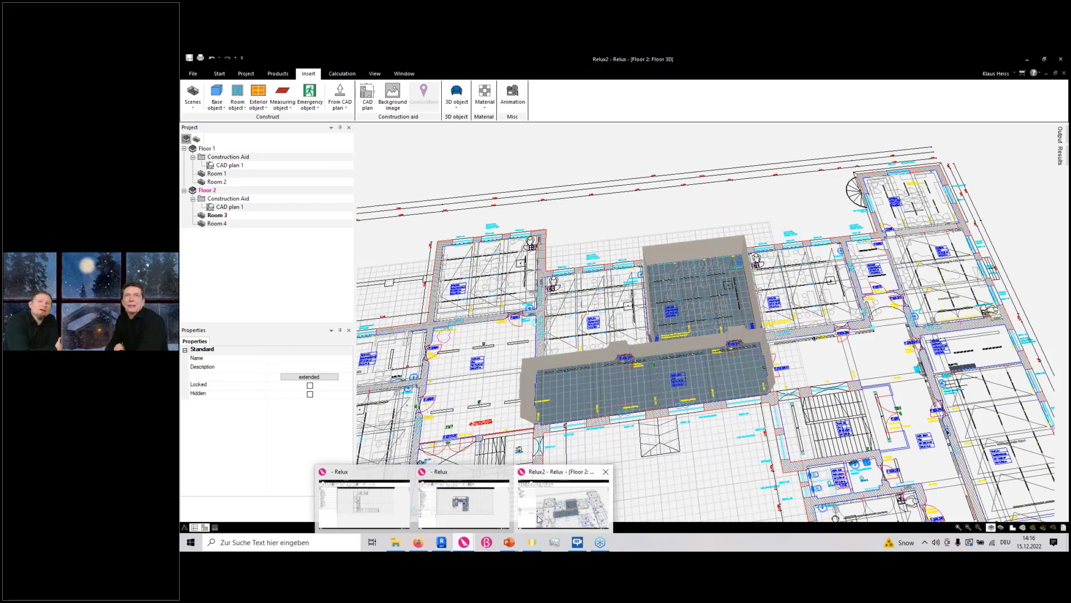
{"action": "left_click", "coordinate": [485, 511]}
{"action": "double_click", "coordinate": [675, 136]}
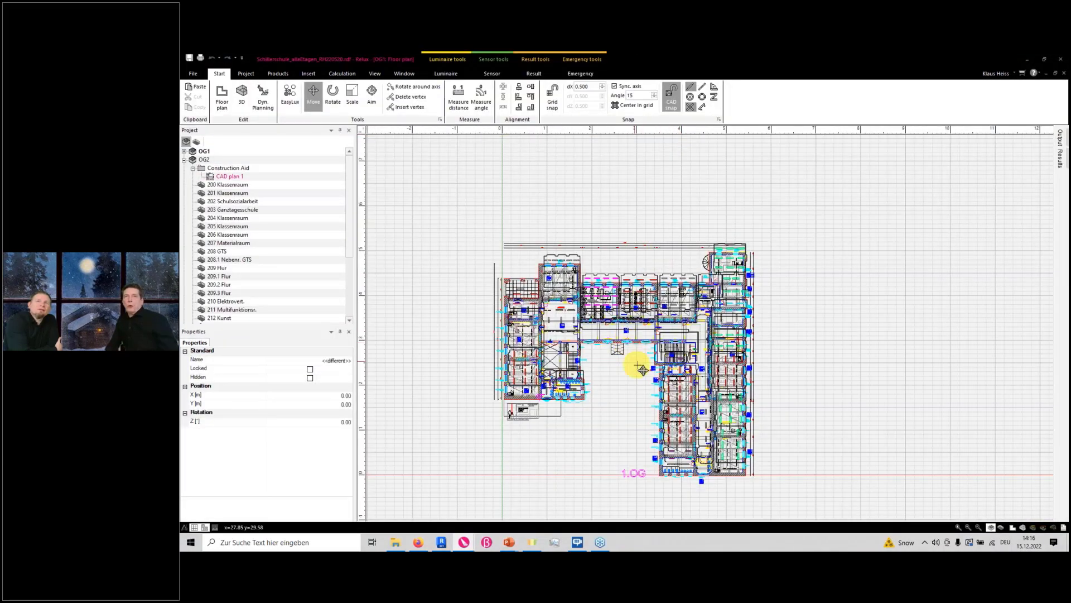
- Expand floor OG1 in the project tree and examine its modelled rooms and luminaires in 3D
{"action": "left_click", "coordinate": [184, 151]}
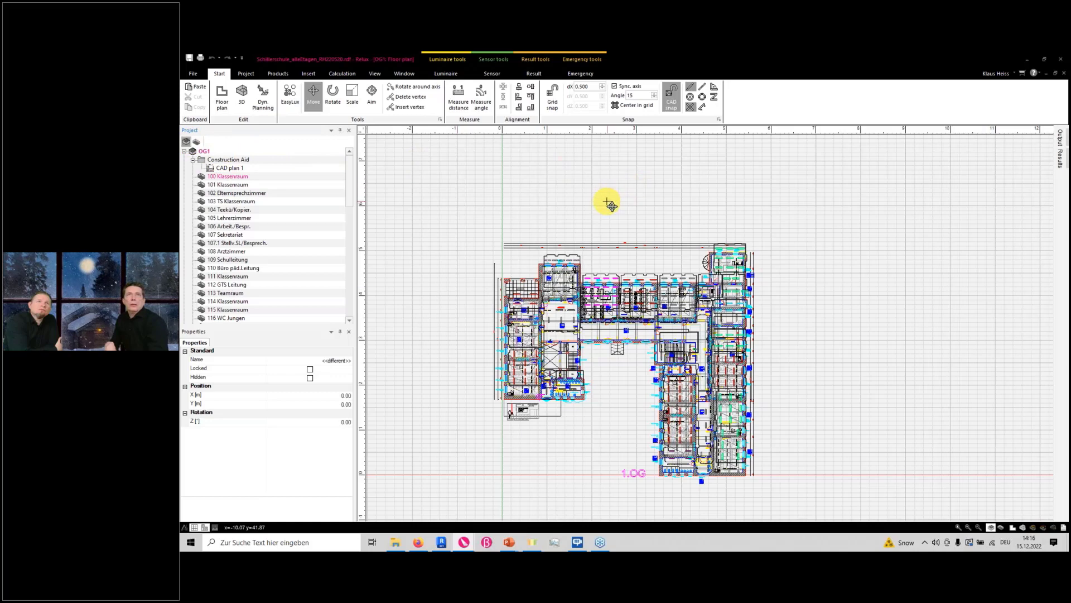
{"action": "key", "text": "Tab"}
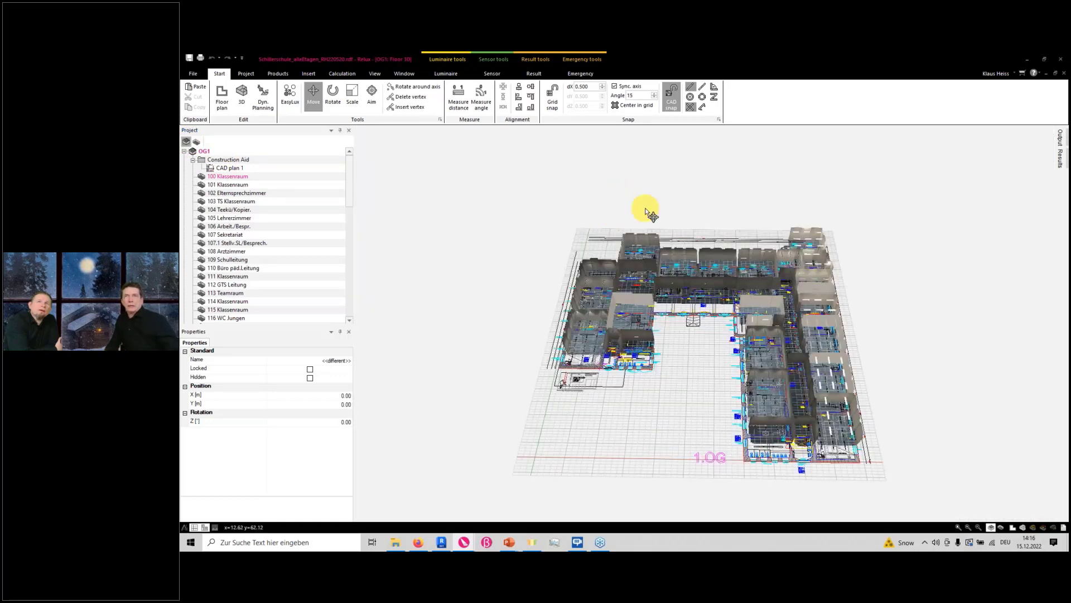
{"action": "scroll", "coordinate": [723, 289], "scroll_direction": "up", "scroll_amount": 3}
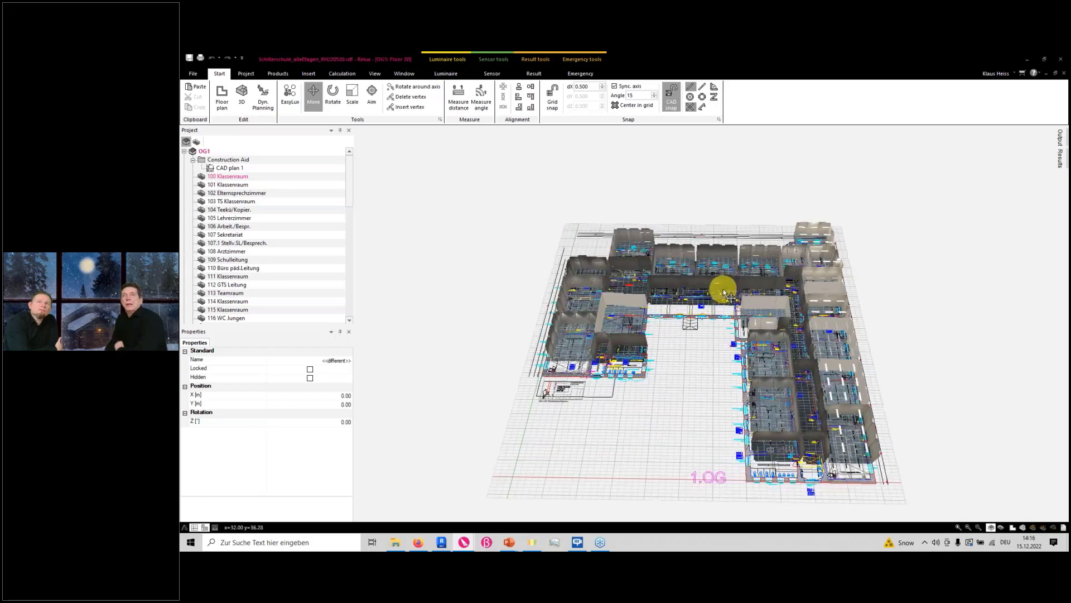
{"action": "scroll", "coordinate": [714, 293], "scroll_direction": "up", "scroll_amount": 2}
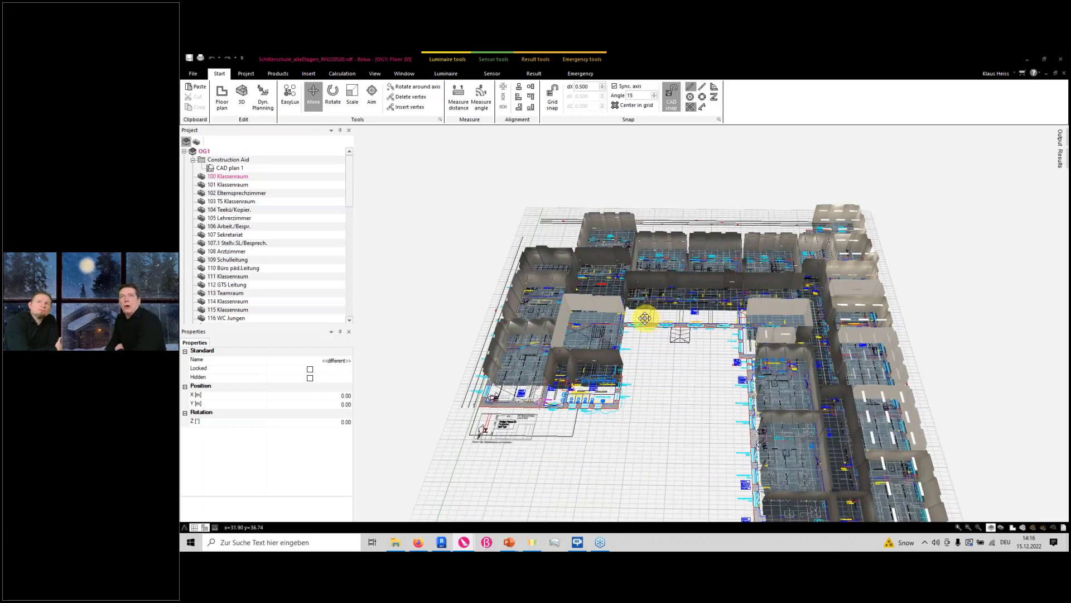
{"action": "scroll", "coordinate": [641, 317], "scroll_direction": "up", "scroll_amount": 3}
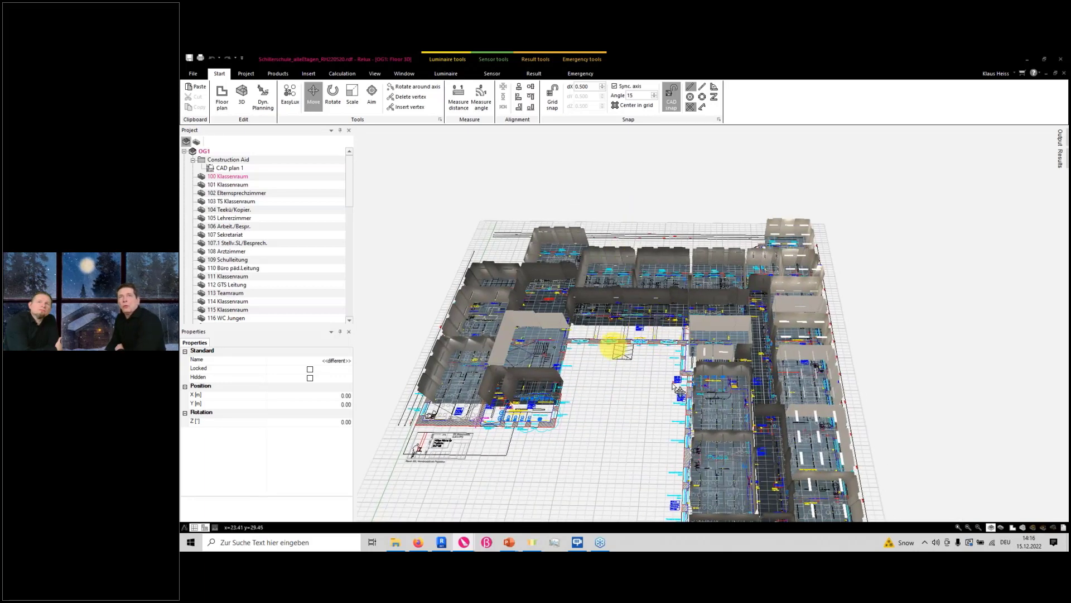
{"action": "scroll", "coordinate": [742, 430], "scroll_direction": "up", "scroll_amount": 1}
{"action": "scroll", "coordinate": [742, 430], "scroll_direction": "up", "scroll_amount": 2}
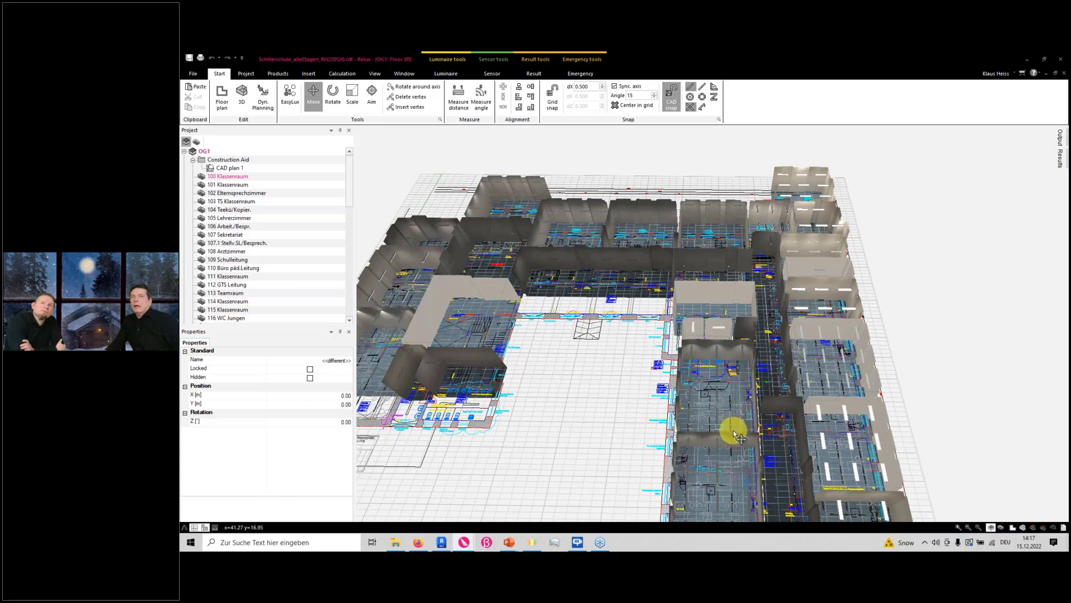
{"action": "scroll", "coordinate": [741, 424], "scroll_direction": "up", "scroll_amount": 5}
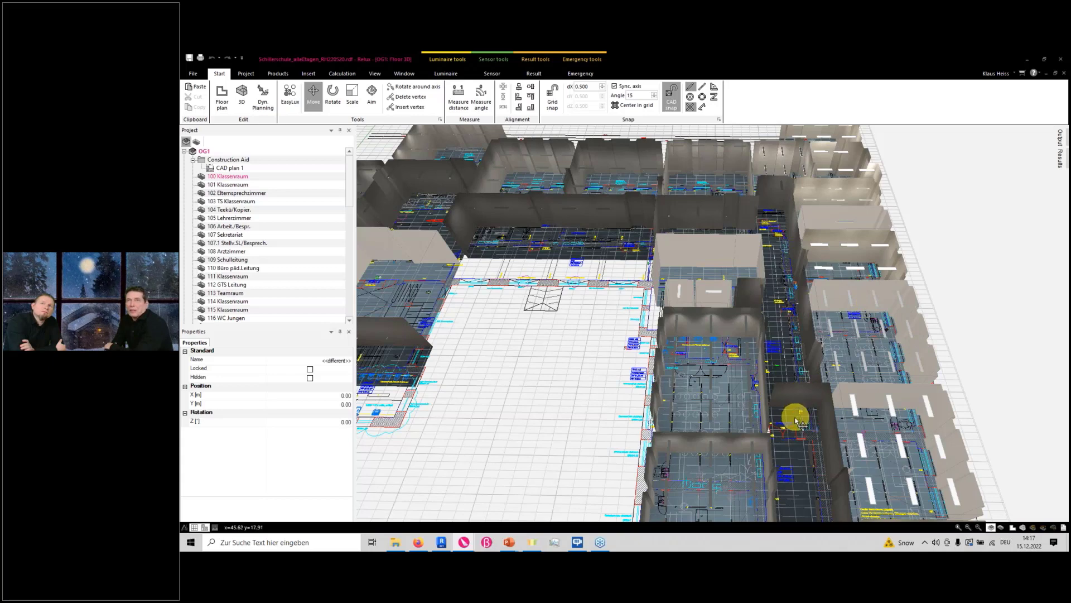
{"action": "scroll", "coordinate": [802, 423], "scroll_direction": "down", "scroll_amount": 5}
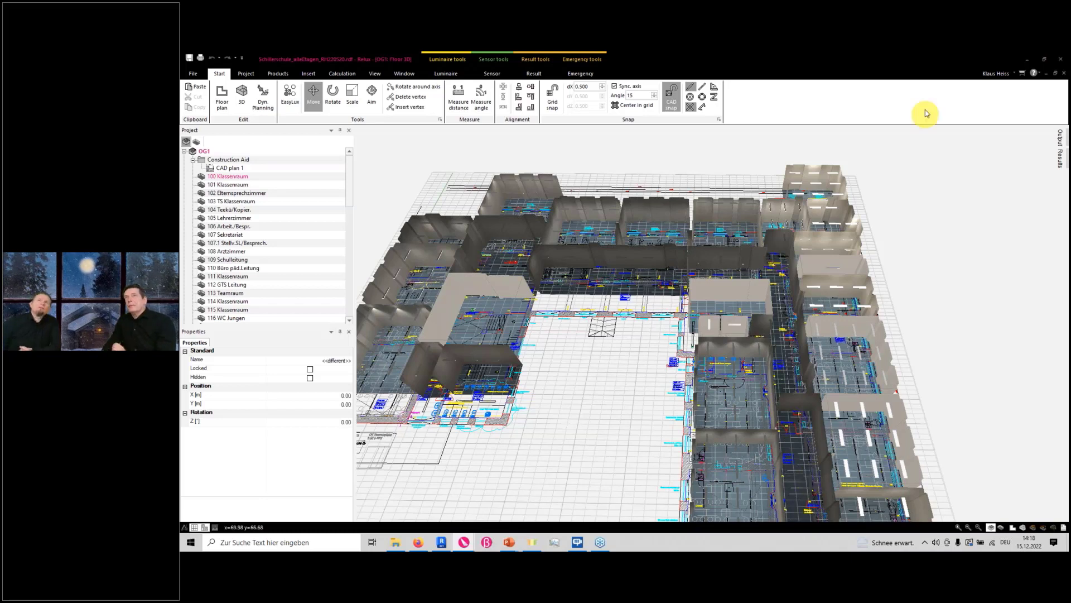
- Apply the Extended window layout and close the luminaire list
{"action": "left_click", "coordinate": [929, 83]}
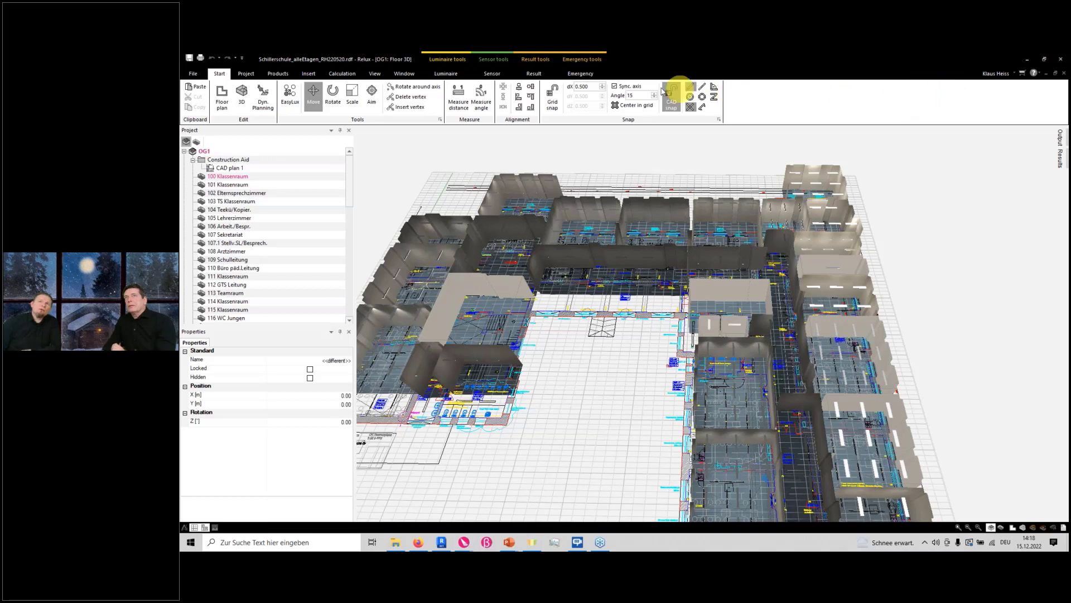
{"action": "left_click", "coordinate": [398, 73]}
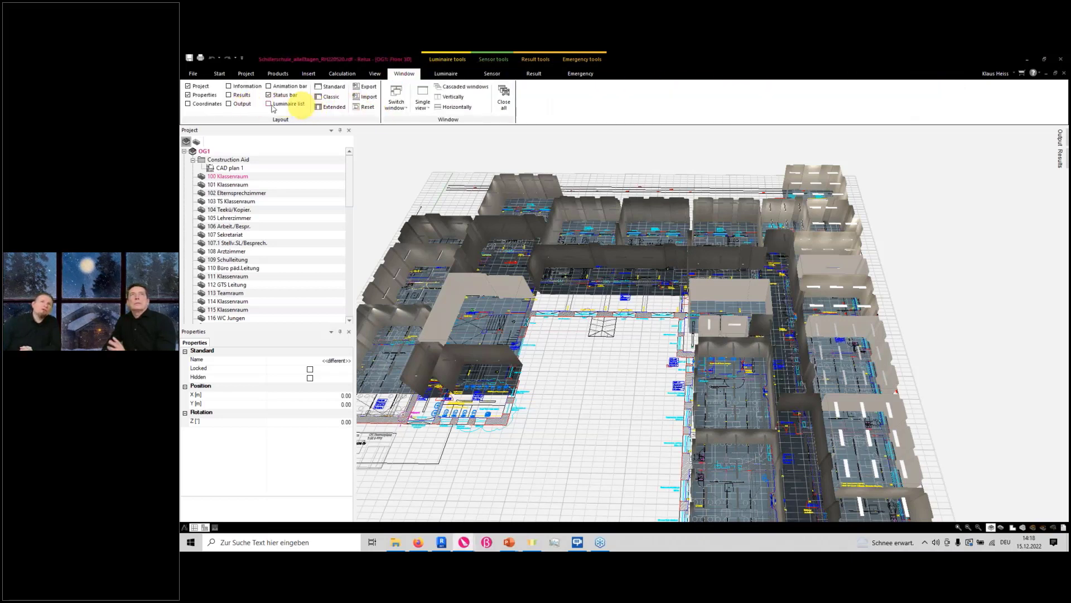
{"action": "left_click", "coordinate": [330, 107]}
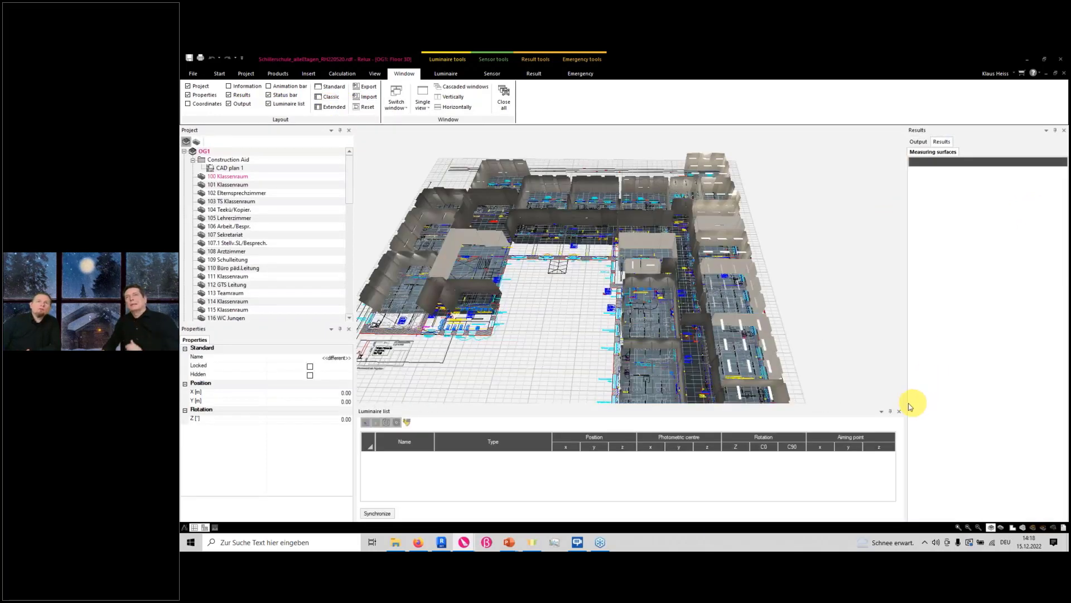
{"action": "left_click", "coordinate": [899, 411]}
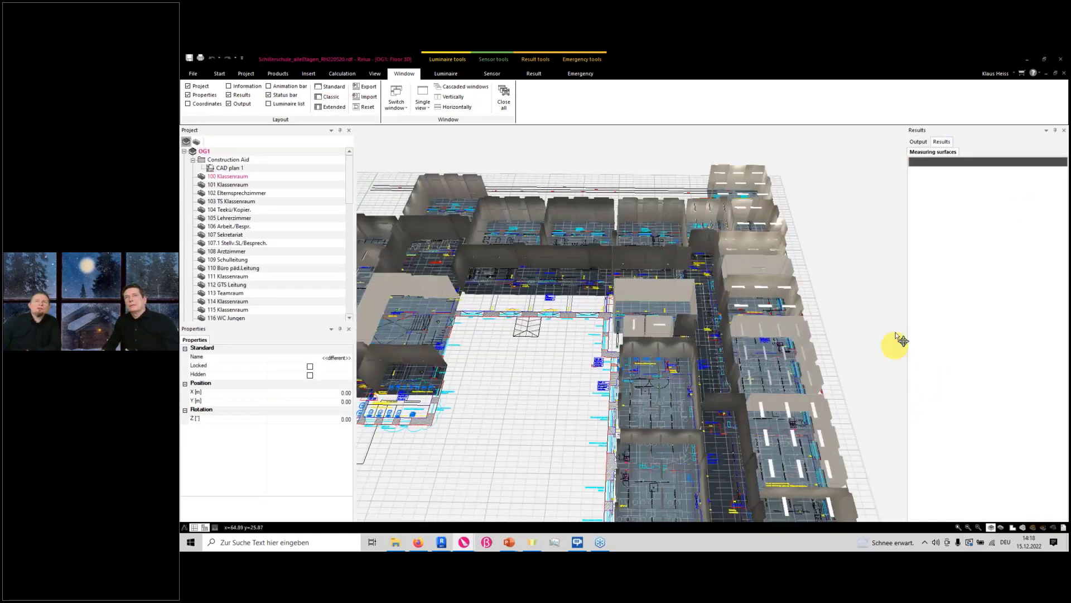
- Show the project's output list and expand the OG1 entries to view the output of its individual rooms
{"action": "left_click", "coordinate": [919, 142]}
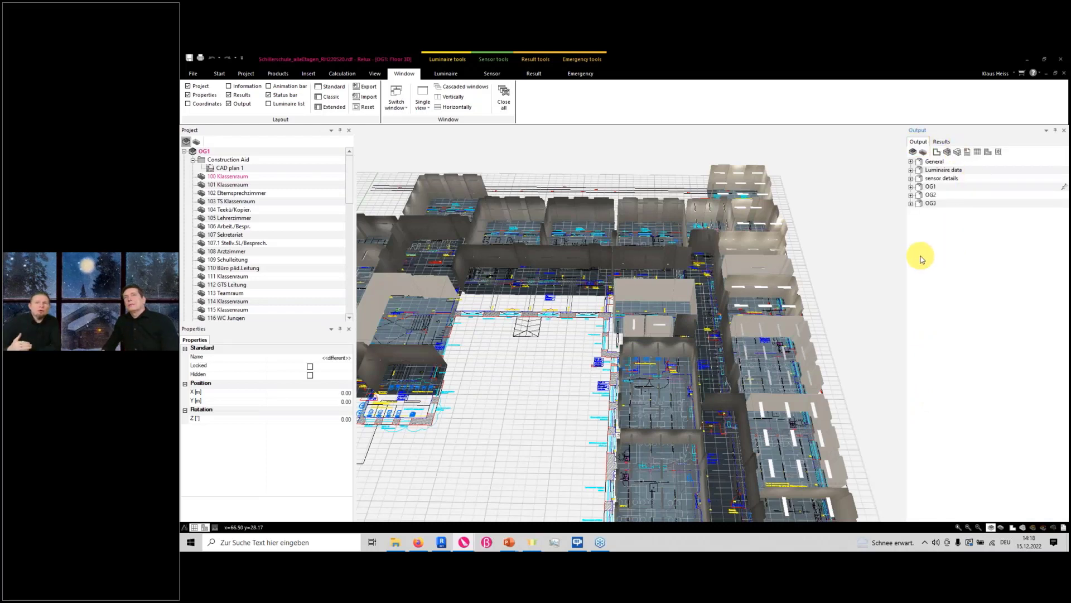
{"action": "left_click", "coordinate": [911, 187]}
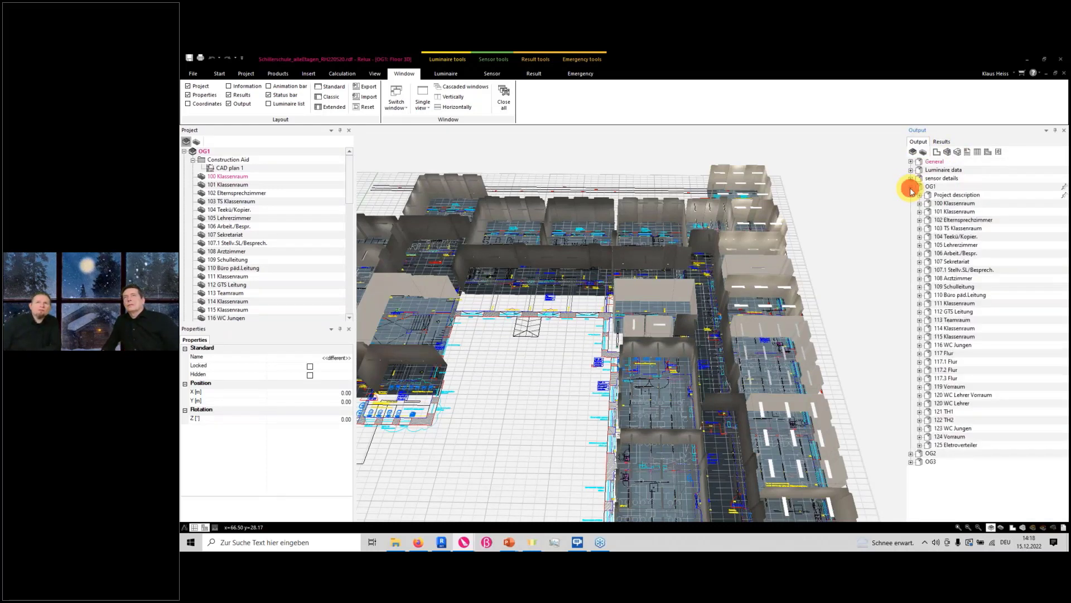
{"action": "left_click", "coordinate": [911, 187]}
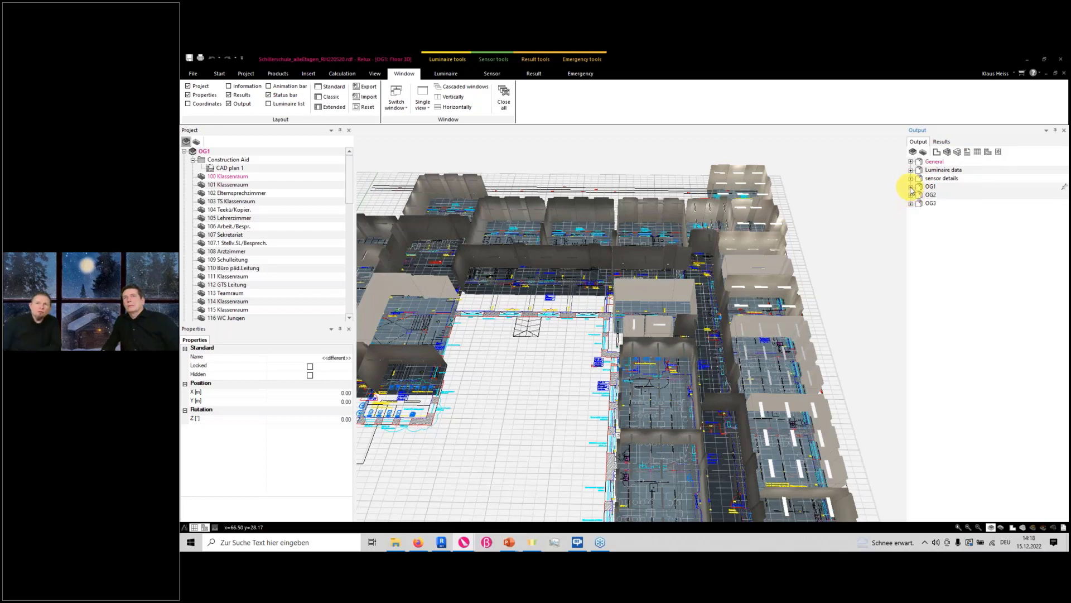
{"action": "left_click", "coordinate": [911, 188]}
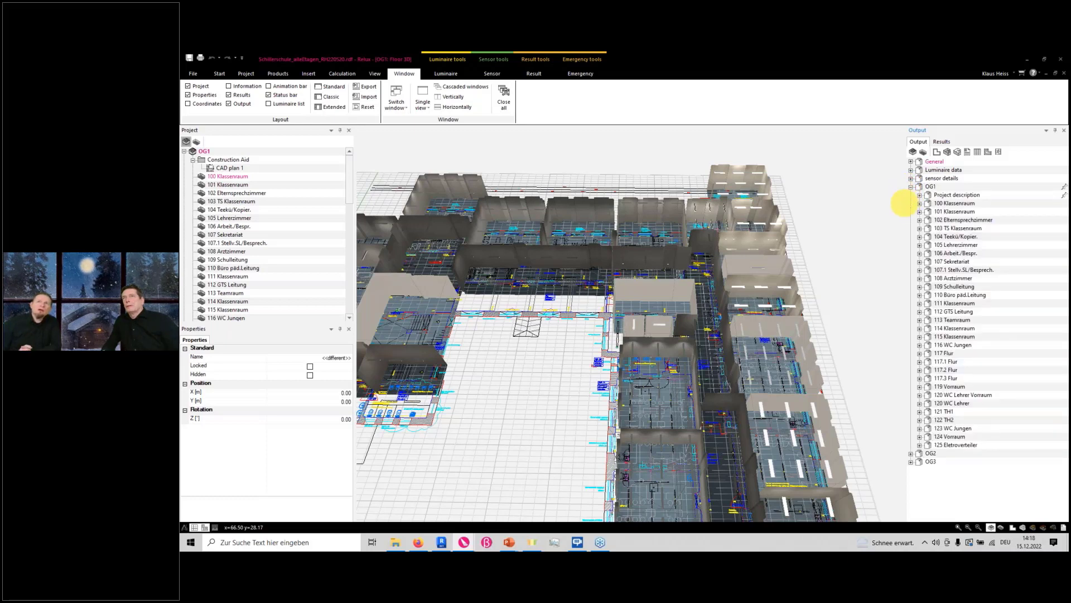
- Open the floor overview in OG1's project description output and examine its nominal-value plan, parts list and room results
{"action": "left_click", "coordinate": [919, 195]}
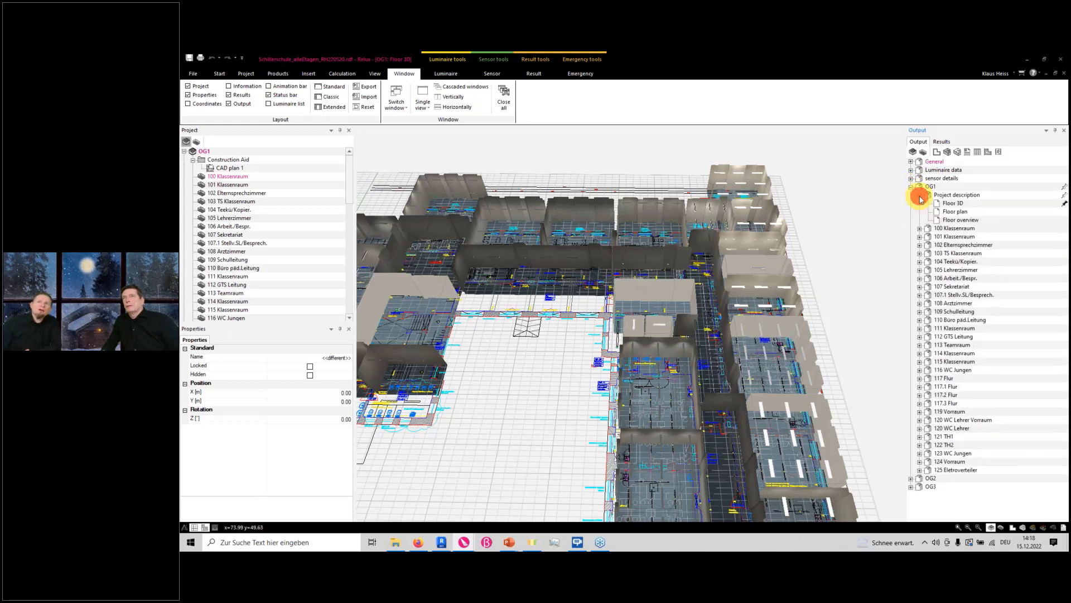
{"action": "left_click", "coordinate": [955, 222]}
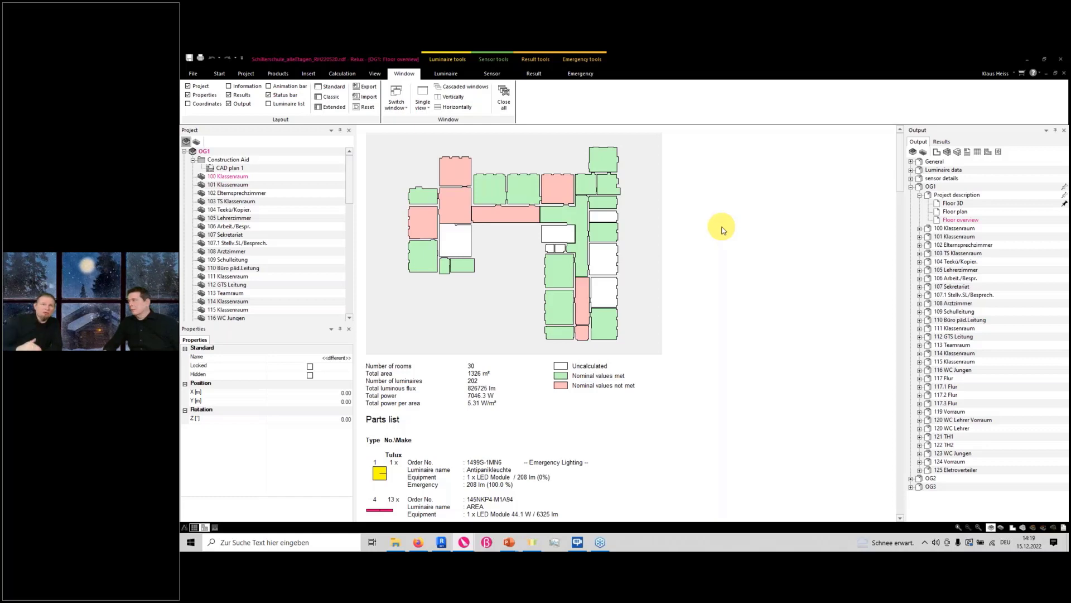
{"action": "scroll", "coordinate": [720, 229], "scroll_direction": "down", "scroll_amount": 4}
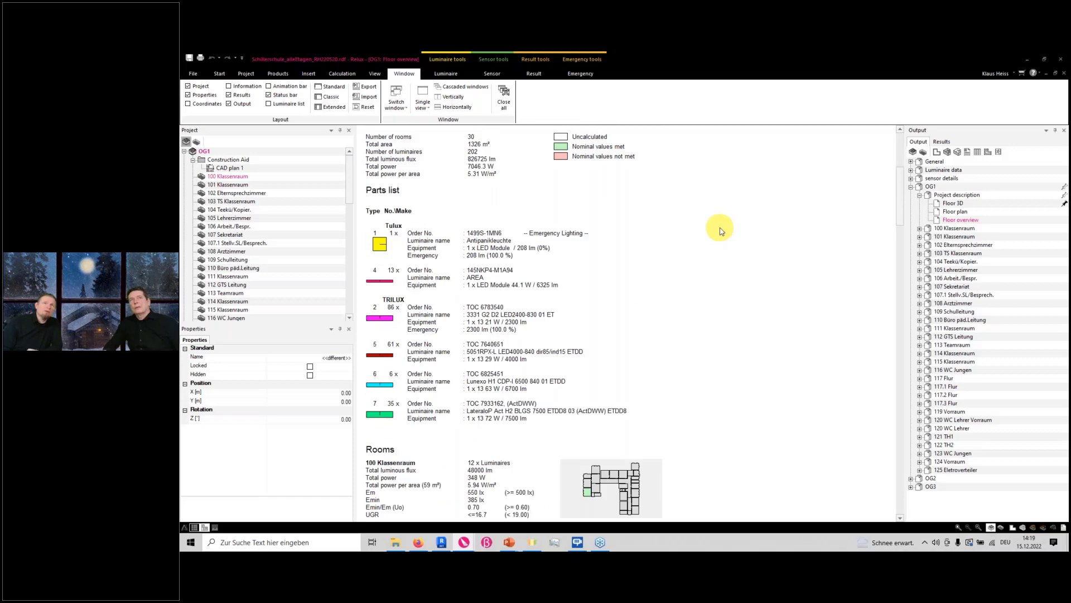
{"action": "scroll", "coordinate": [720, 228], "scroll_direction": "down", "scroll_amount": 4}
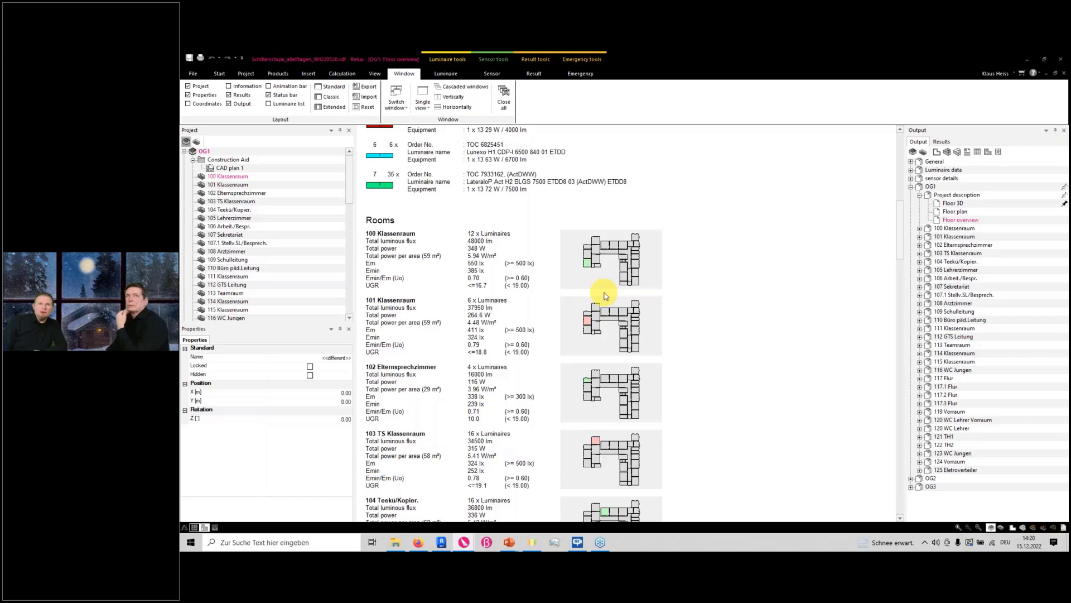
{"action": "scroll", "coordinate": [607, 295], "scroll_direction": "down", "scroll_amount": 10}
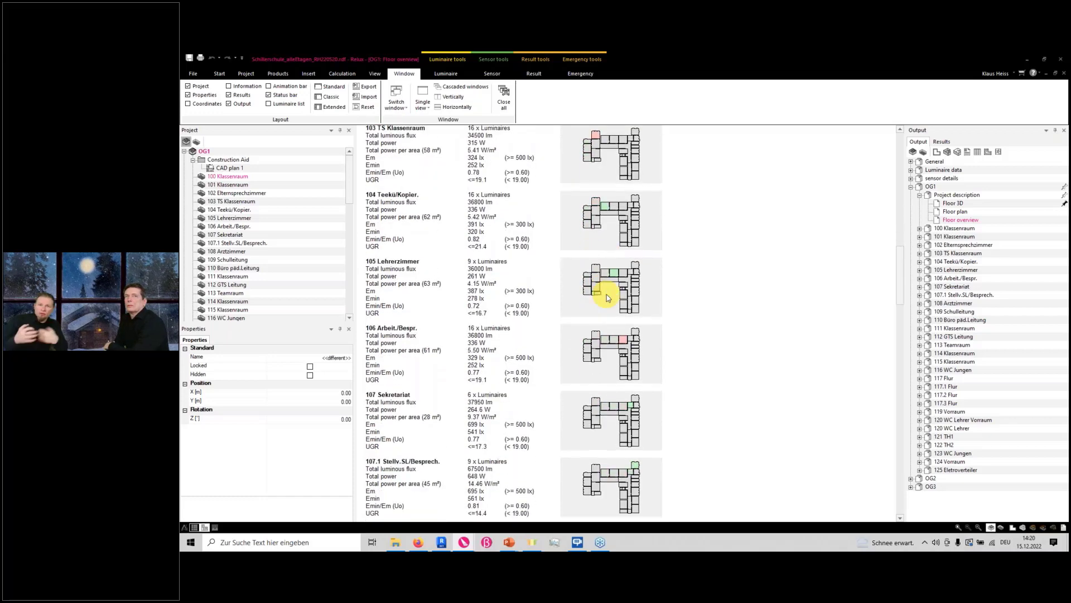
{"action": "scroll", "coordinate": [607, 294], "scroll_direction": "down", "scroll_amount": 15}
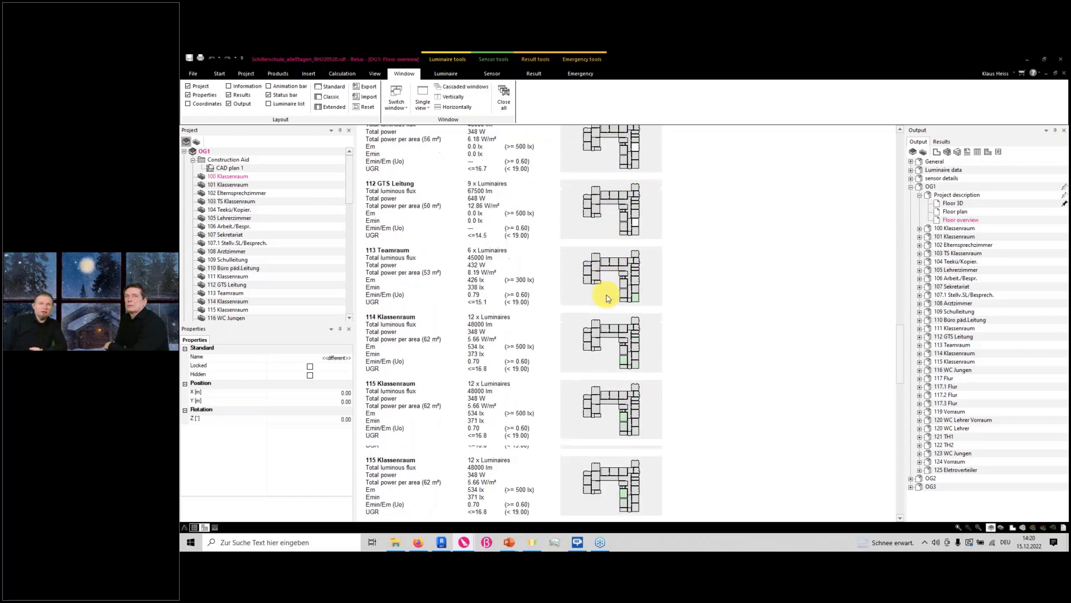
{"action": "scroll", "coordinate": [607, 299], "scroll_direction": "down", "scroll_amount": 5}
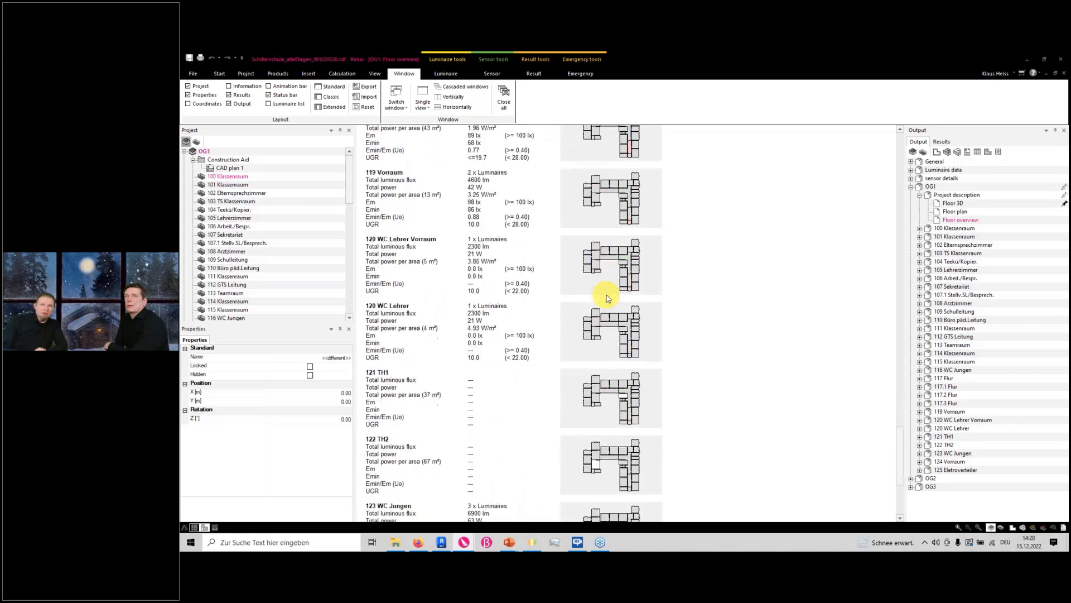
{"action": "scroll", "coordinate": [607, 297], "scroll_direction": "down", "scroll_amount": 3}
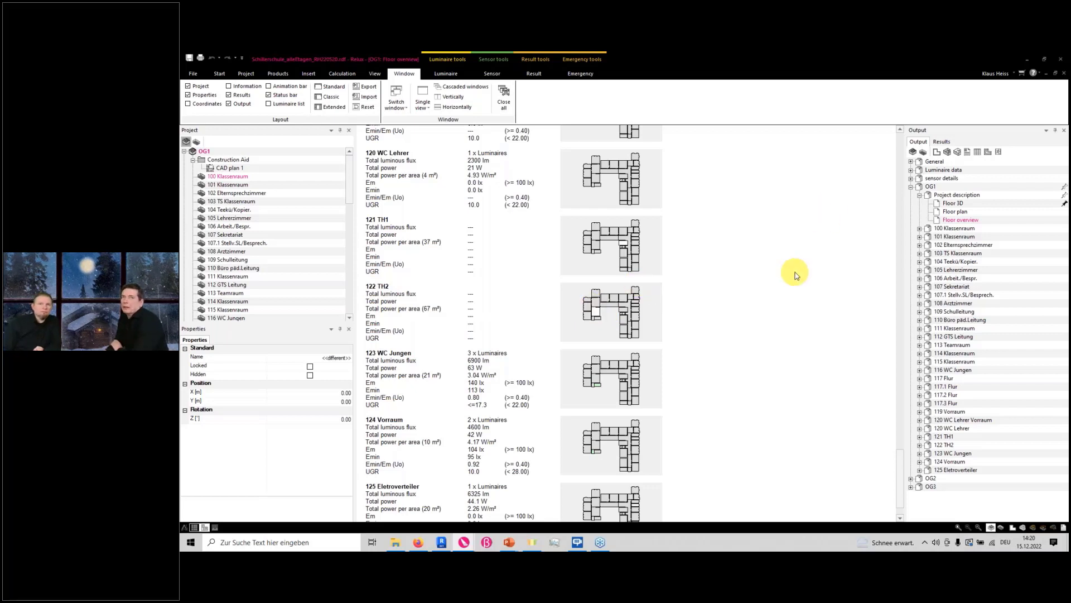
{"action": "scroll", "coordinate": [796, 275], "scroll_direction": "down", "scroll_amount": 2}
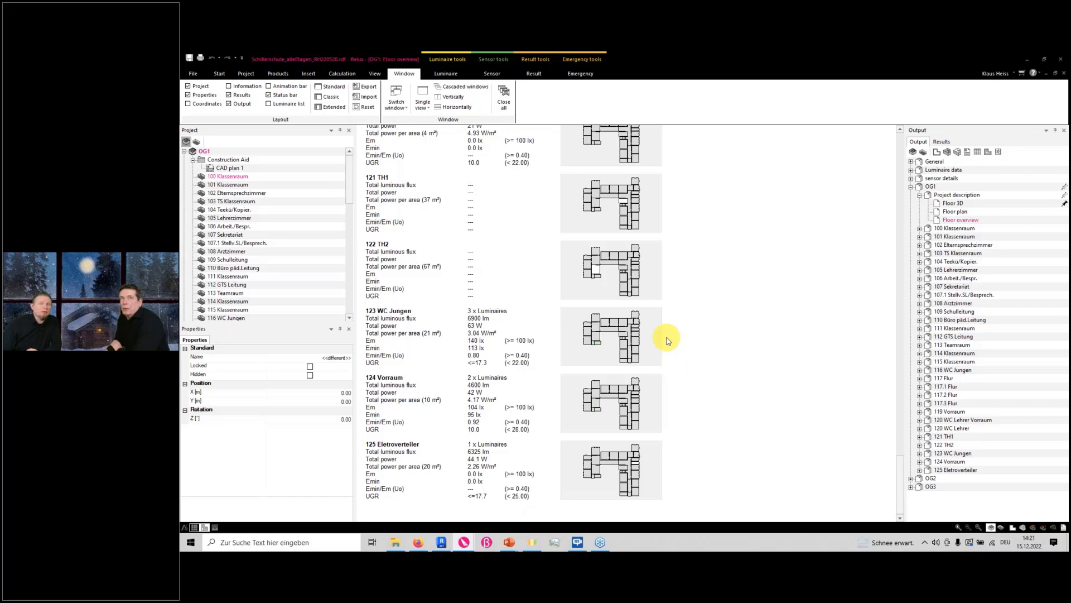
{"action": "scroll", "coordinate": [668, 340], "scroll_direction": "up", "scroll_amount": 15}
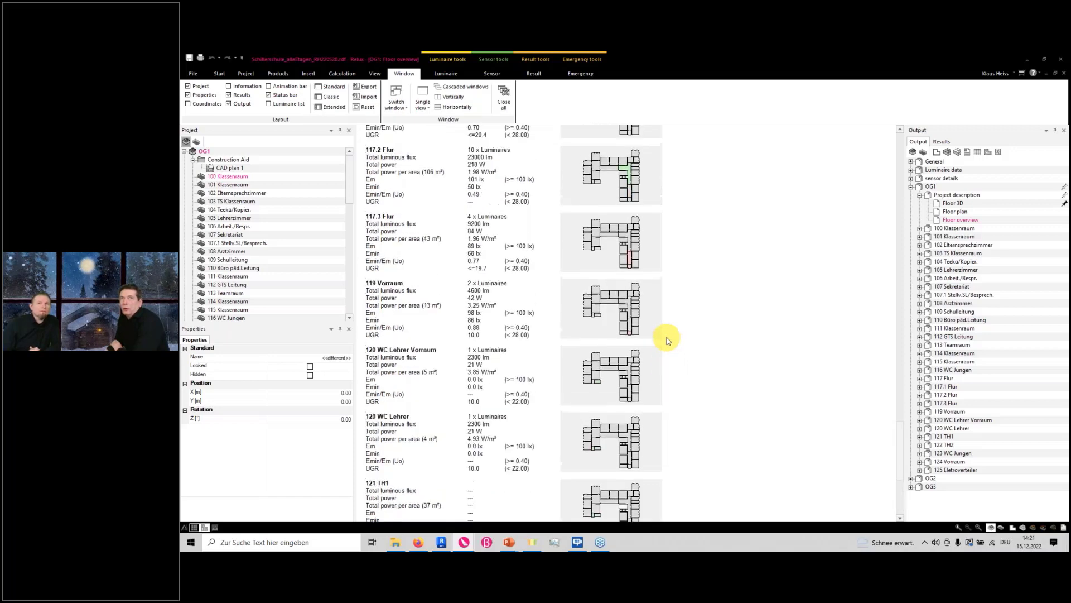
{"action": "scroll", "coordinate": [669, 341], "scroll_direction": "up", "scroll_amount": 3}
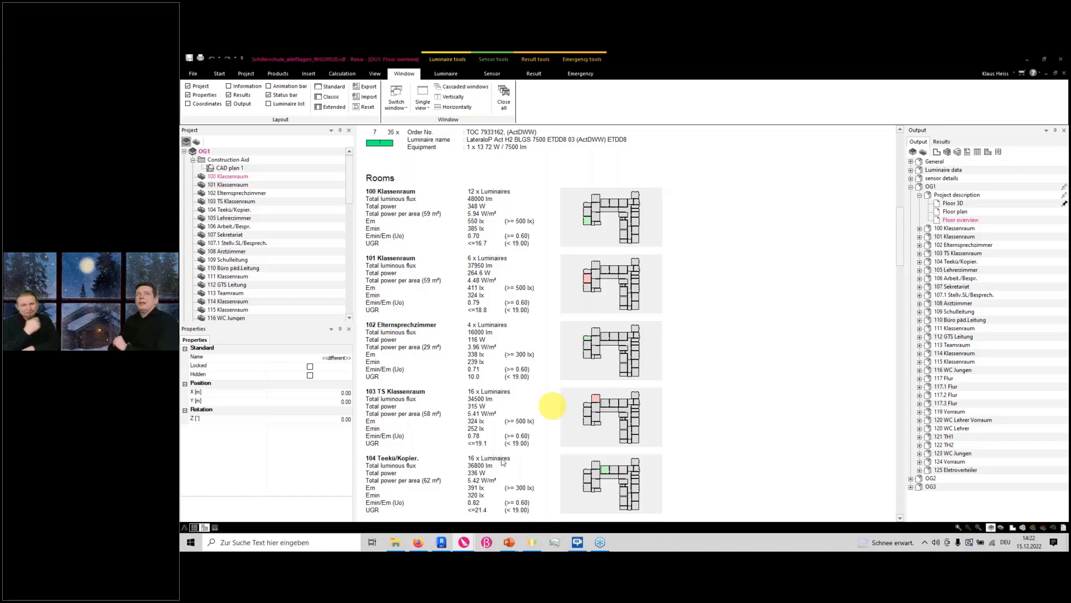
- Switch to Revit with rac_advanced_sample_project_bereinigt.rvt and examine the building's 3D view from another corner
{"action": "left_click", "coordinate": [442, 543]}
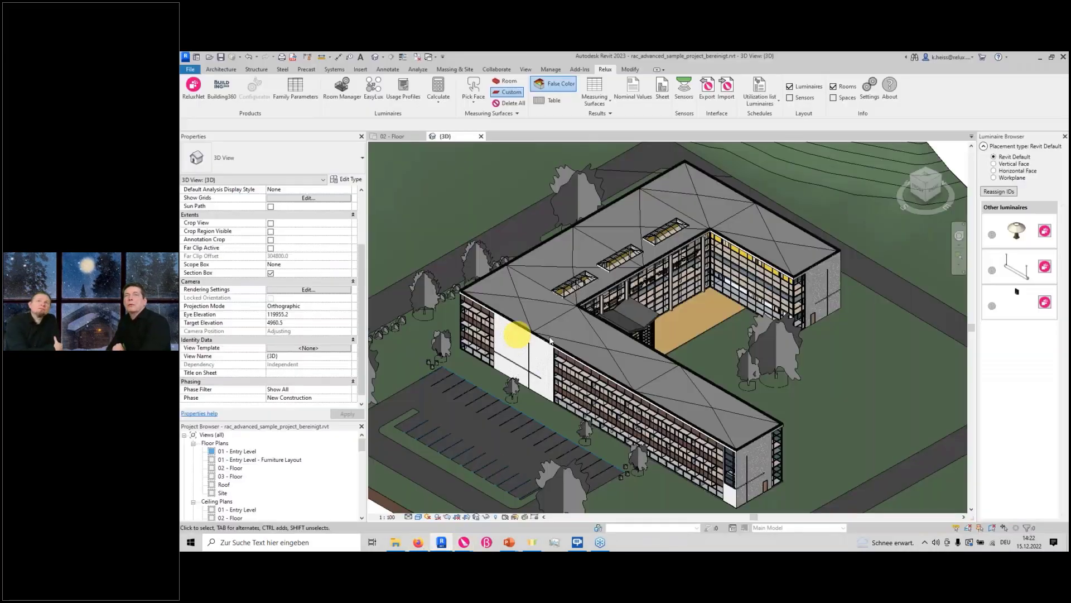
{"action": "scroll", "coordinate": [650, 341], "scroll_direction": "down", "scroll_amount": 4}
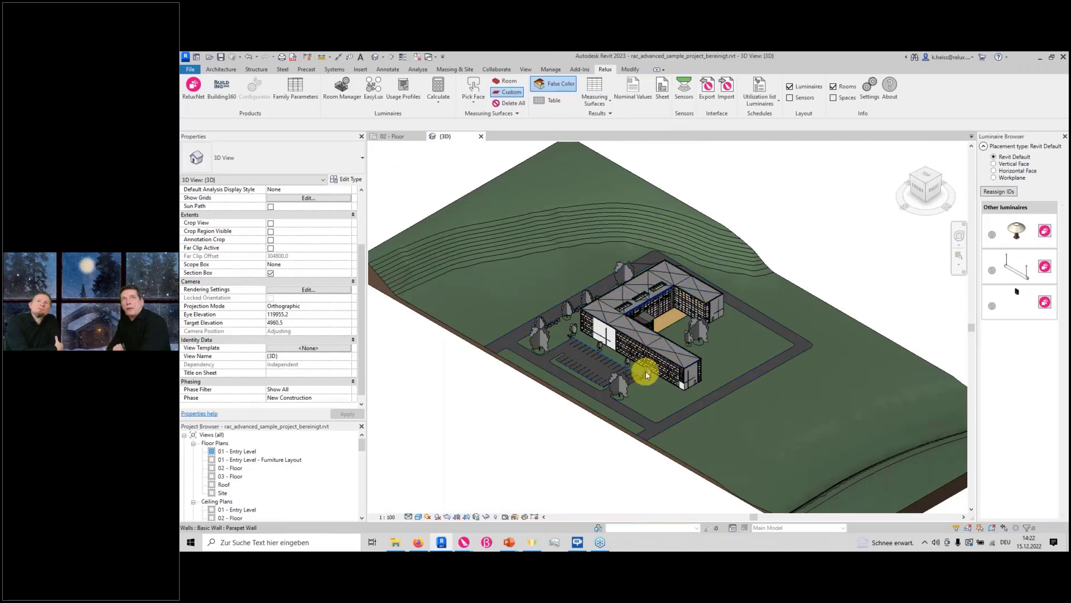
{"action": "scroll", "coordinate": [647, 371], "scroll_direction": "up", "scroll_amount": 5}
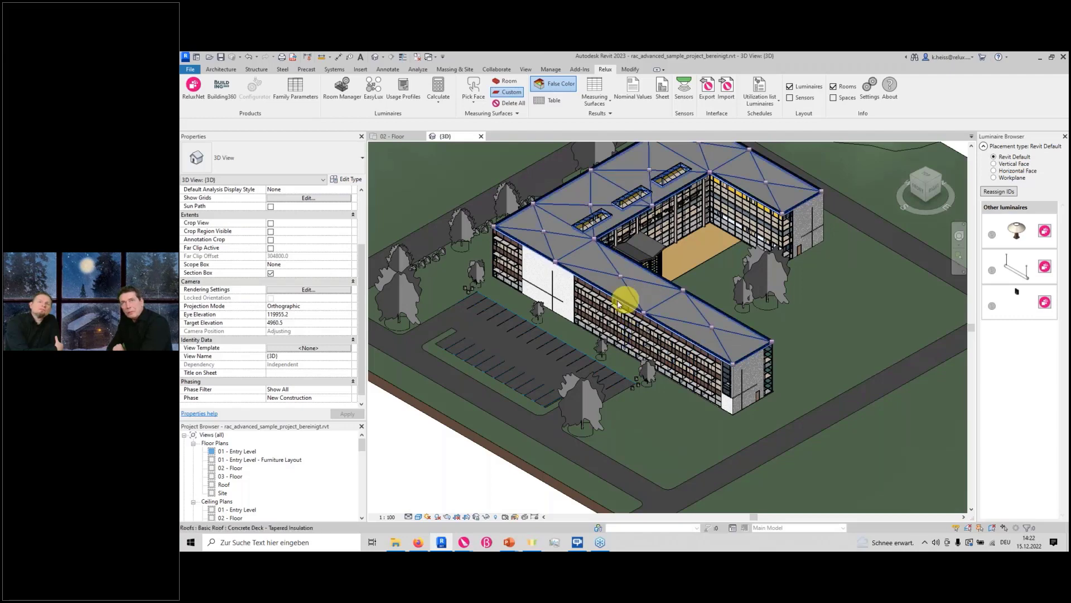
{"action": "left_click", "coordinate": [913, 177]}
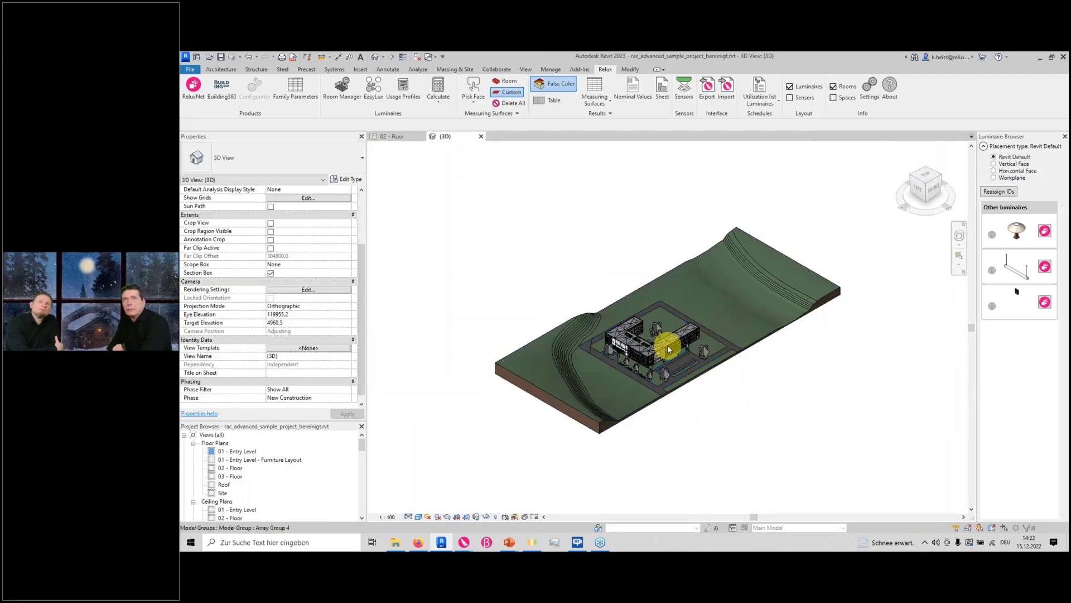
{"action": "scroll", "coordinate": [666, 347], "scroll_direction": "up", "scroll_amount": 6}
{"action": "scroll", "coordinate": [666, 347], "scroll_direction": "up", "scroll_amount": 3}
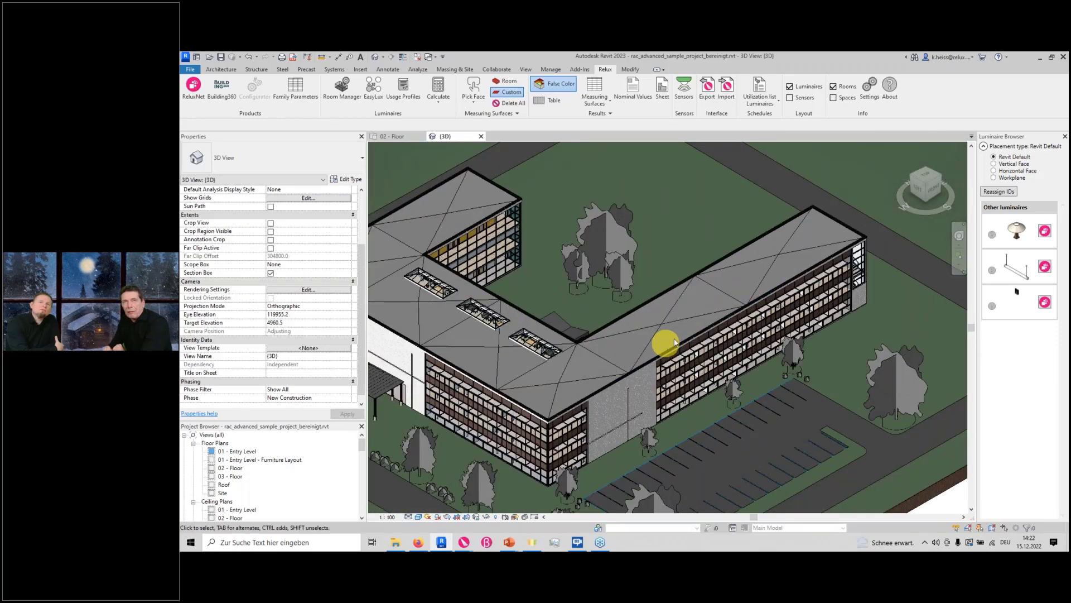
{"action": "scroll", "coordinate": [665, 347], "scroll_direction": "down", "scroll_amount": 3}
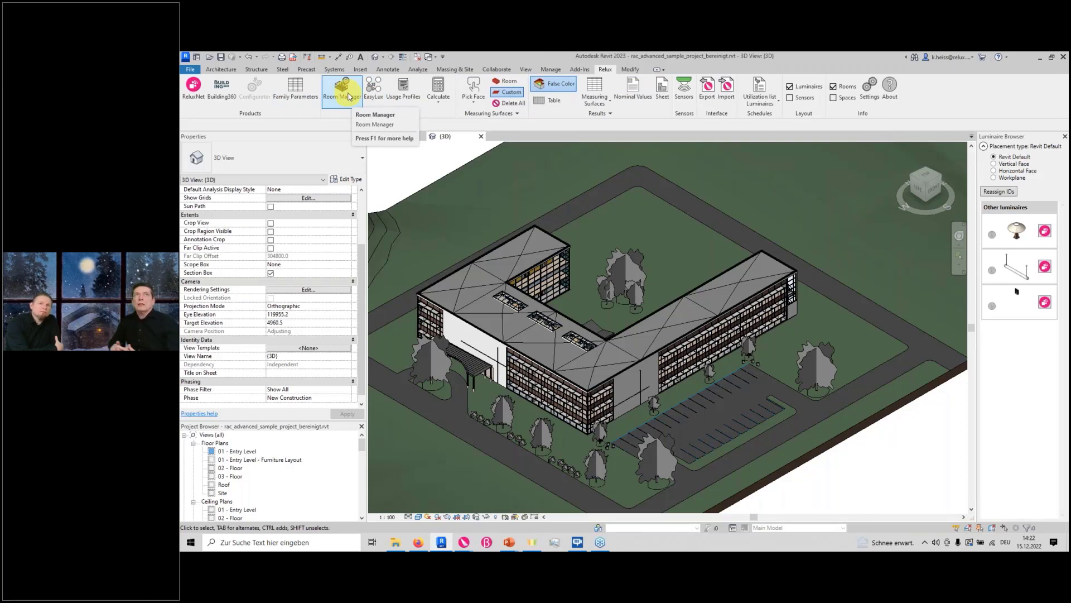
- In the Room Manager, expand 03 - Floor, filter the rooms by "Instr" and select all matching rooms on that floor
{"action": "left_click", "coordinate": [346, 92]}
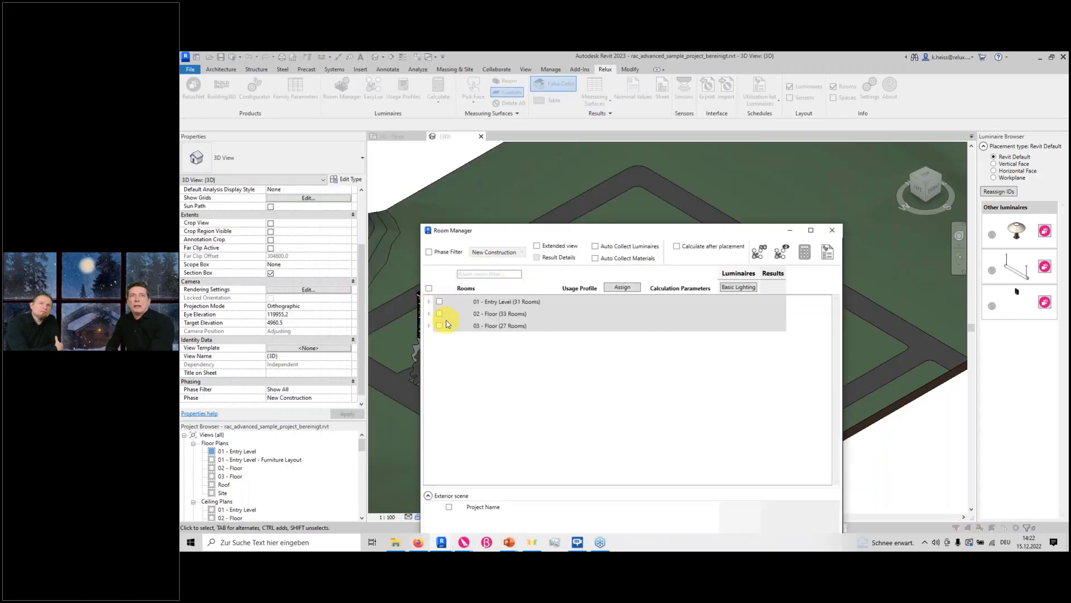
{"action": "left_click", "coordinate": [429, 301]}
{"action": "left_click", "coordinate": [428, 303]}
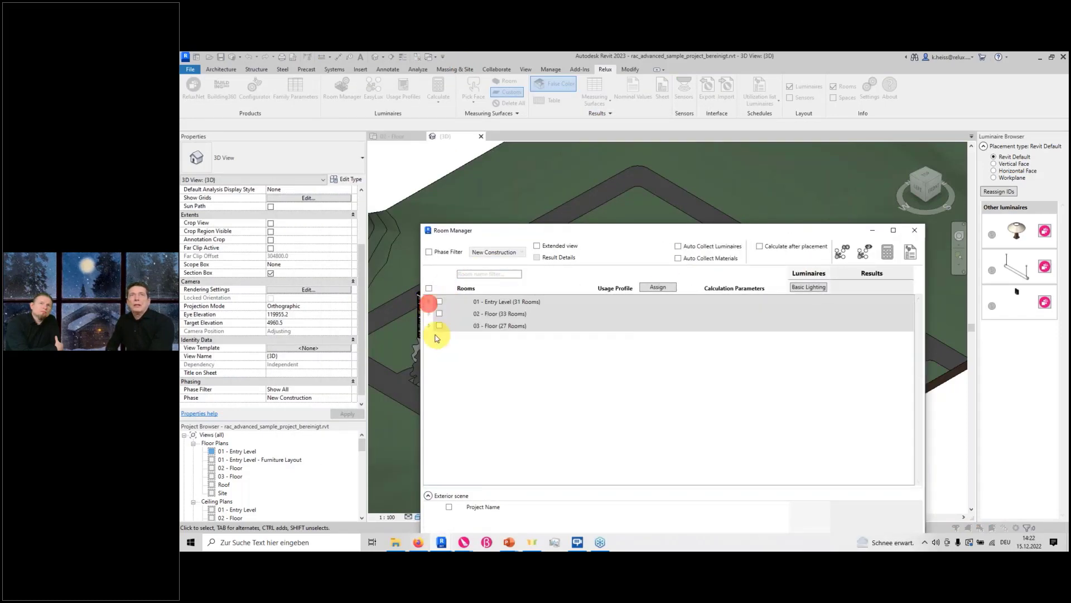
{"action": "left_click", "coordinate": [428, 325]}
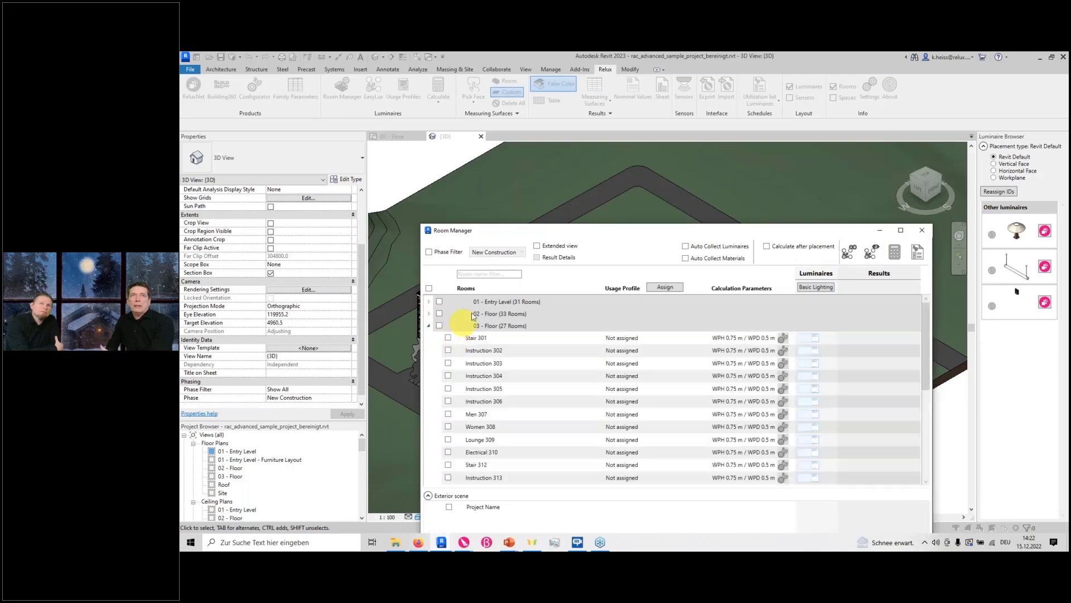
{"action": "left_click", "coordinate": [487, 274]}
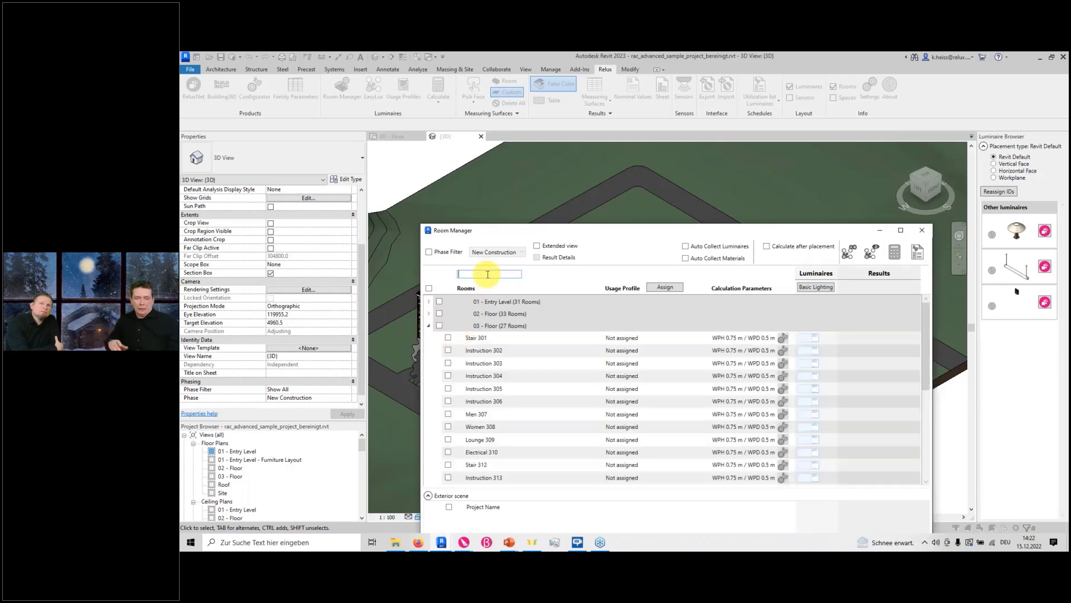
{"action": "type", "text": "Instr"}
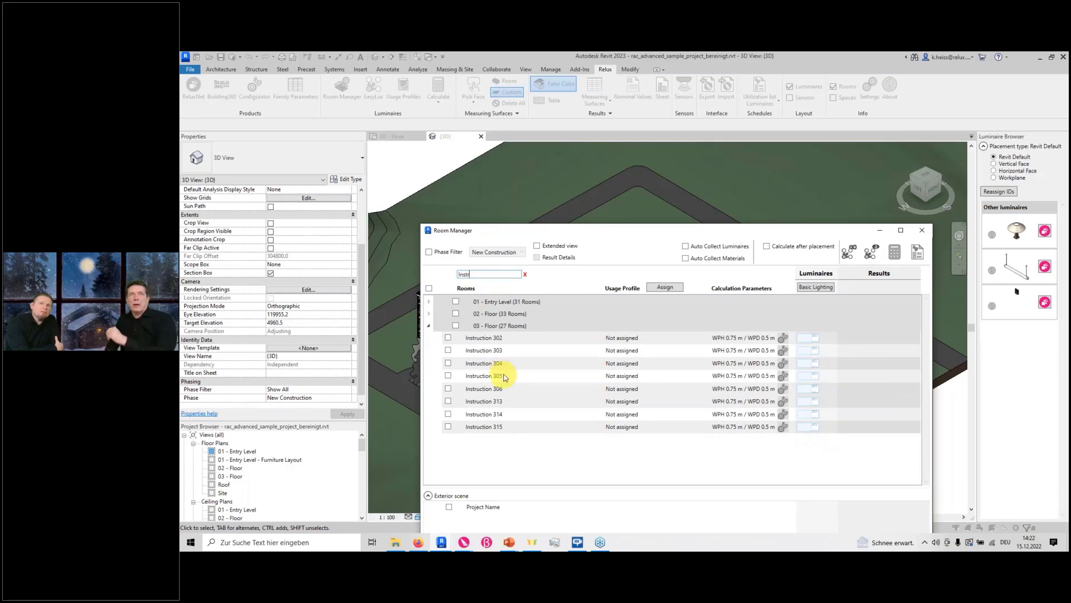
{"action": "left_click", "coordinate": [456, 325]}
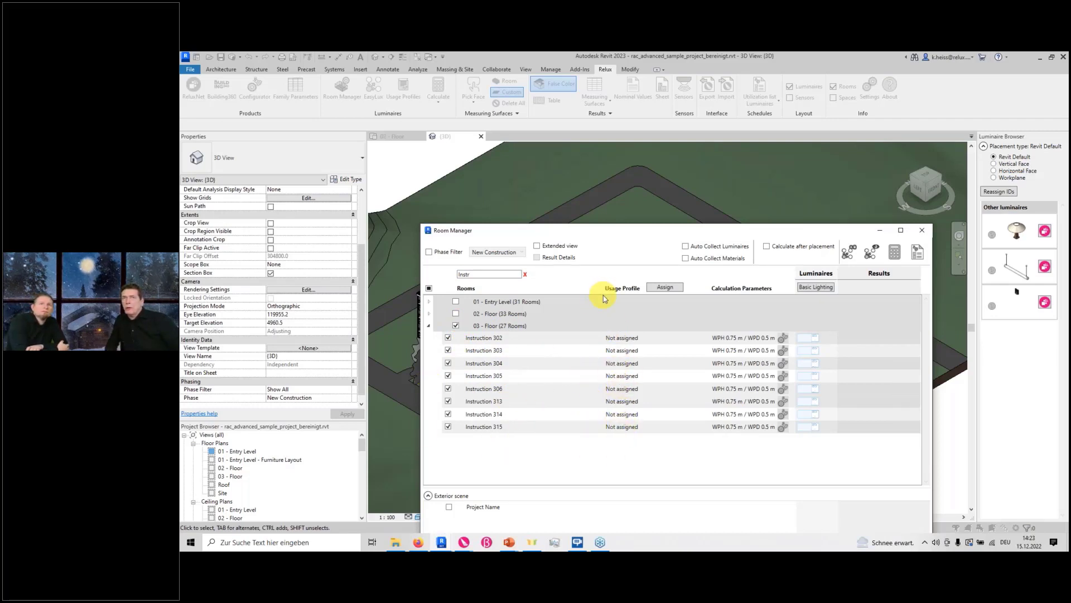
- Assign the usage profile 44.1 Classroom - General activities from Educational buildings to the selected instruction rooms
{"action": "left_click", "coordinate": [655, 291]}
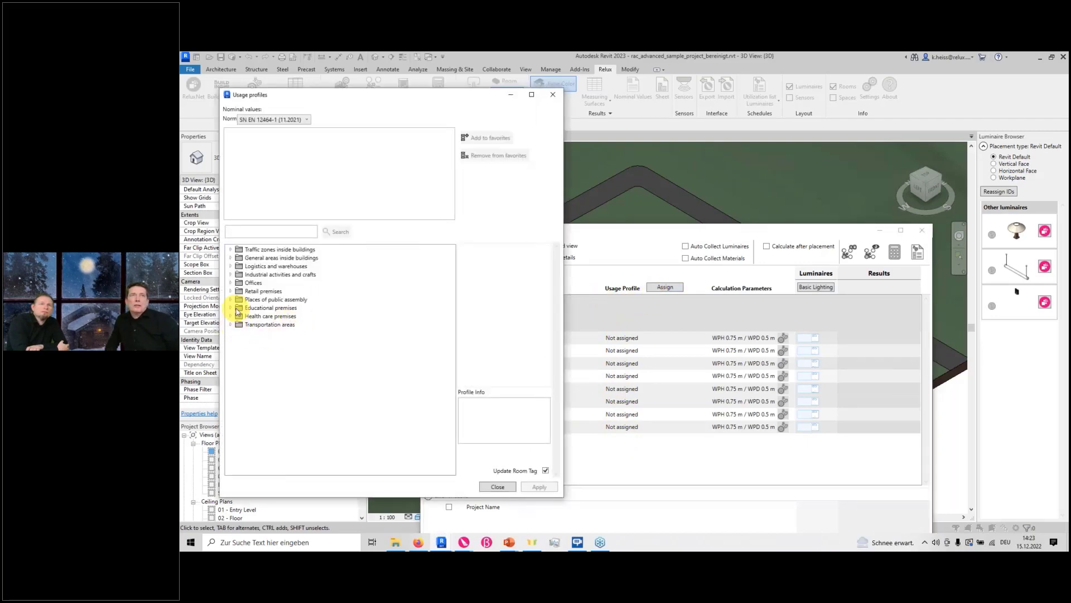
{"action": "left_click", "coordinate": [232, 307]}
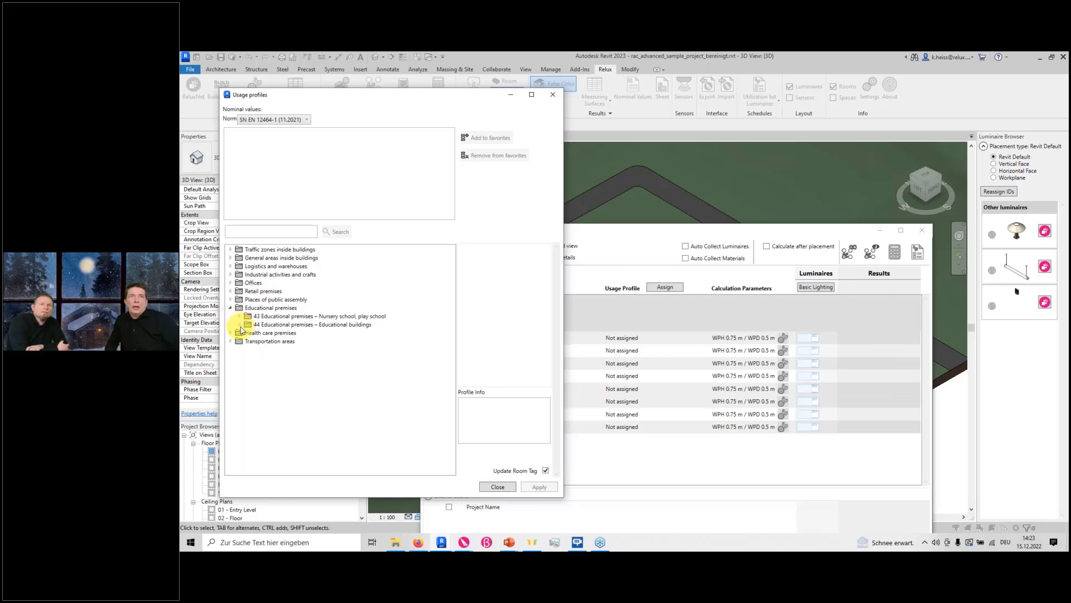
{"action": "left_click", "coordinate": [239, 325]}
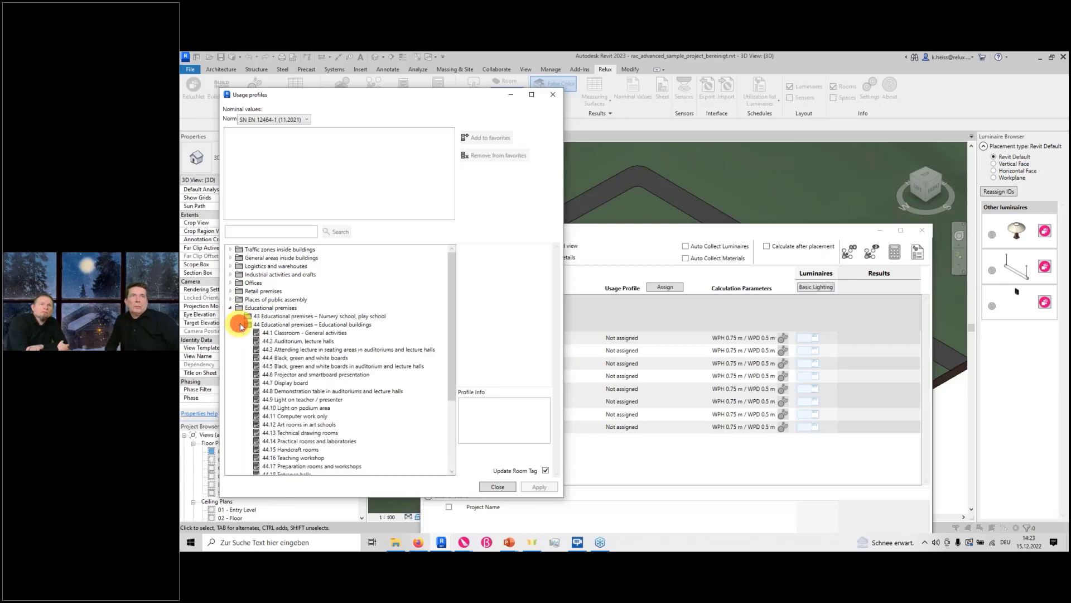
{"action": "left_click", "coordinate": [321, 333]}
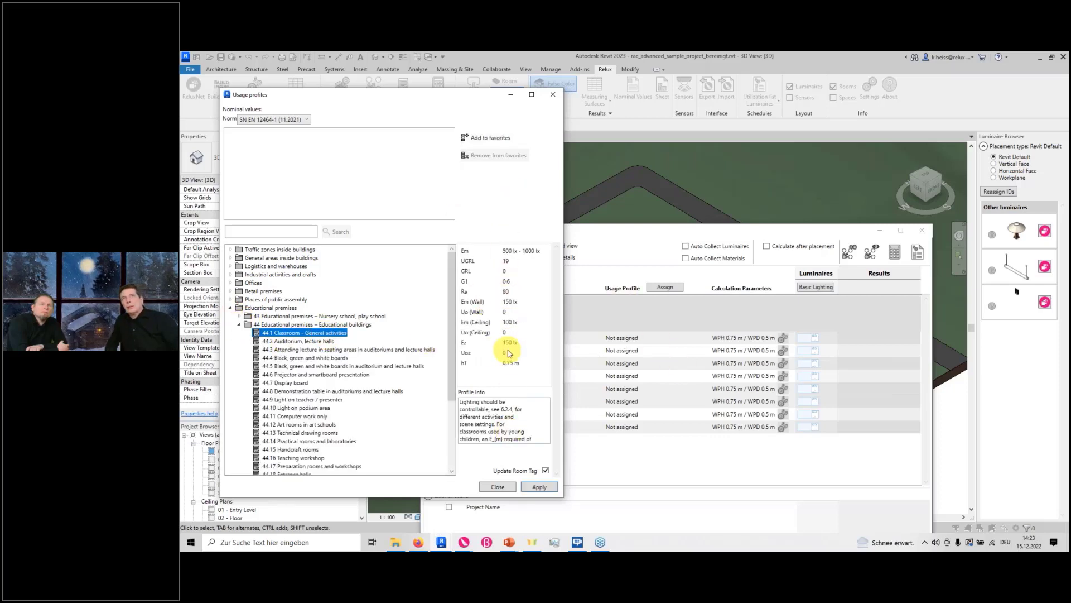
{"action": "left_click", "coordinate": [538, 488]}
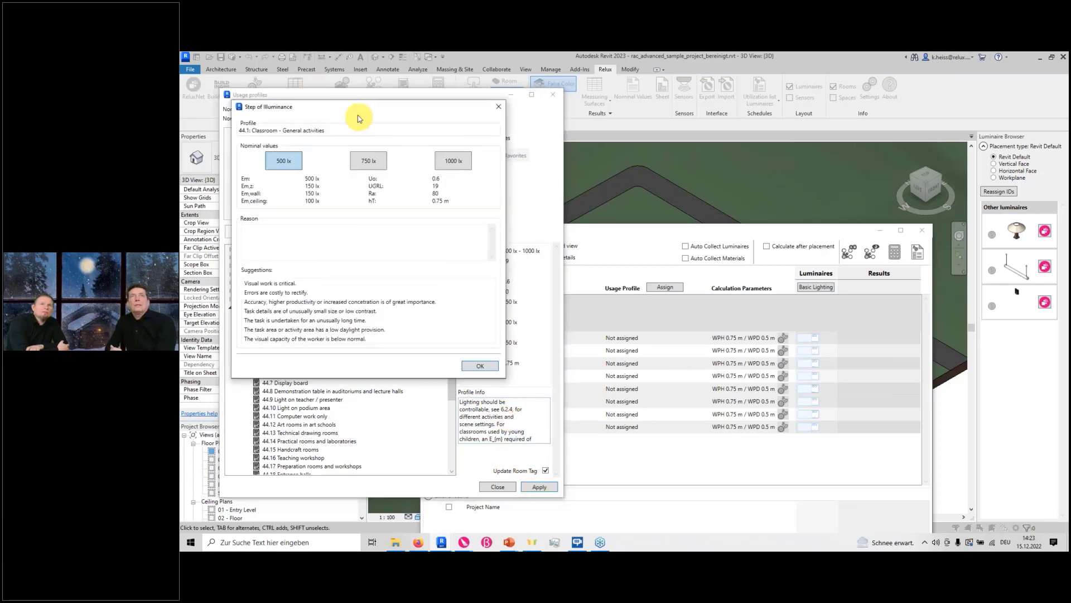
- Set the classroom profile's nominal illuminance to 750 lx with the reason "Errors are costly to rectify."
{"action": "left_click_drag", "start_coordinate": [411, 111], "coordinate": [679, 255]}
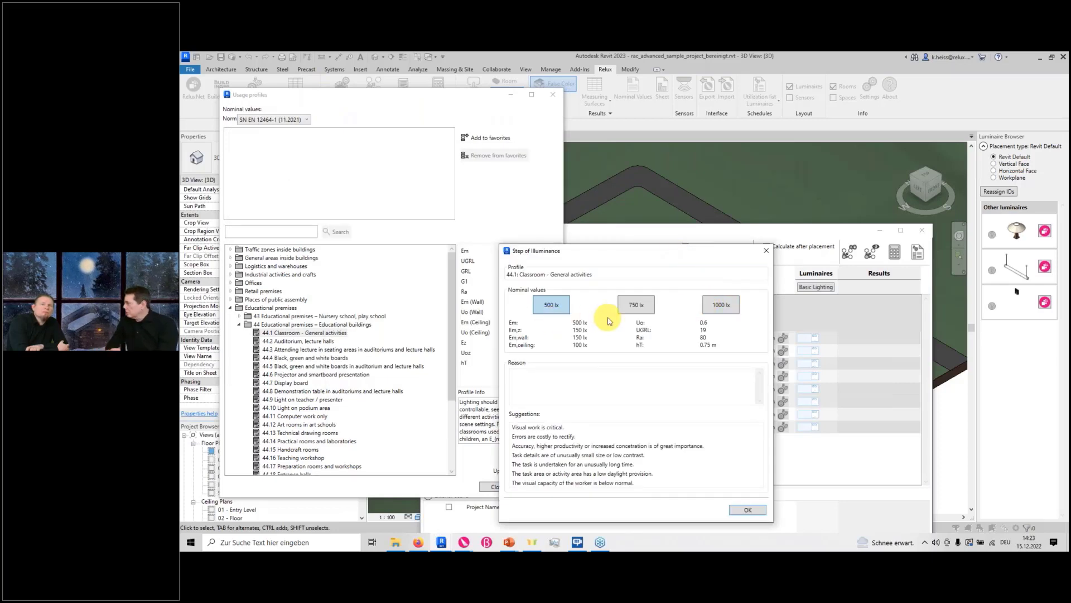
{"action": "left_click", "coordinate": [635, 304]}
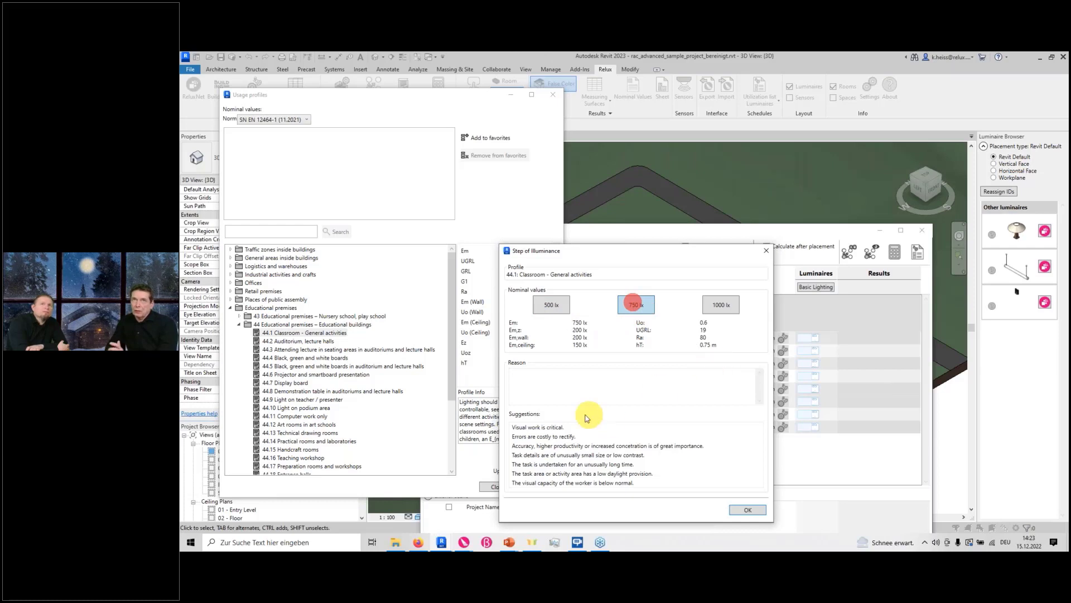
{"action": "left_click", "coordinate": [545, 437]}
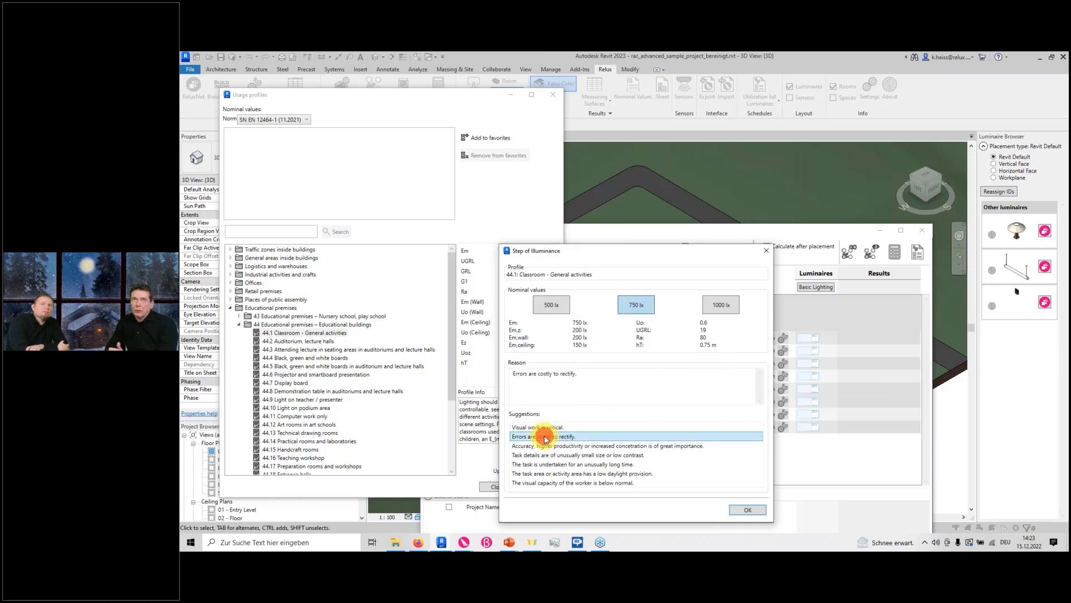
{"action": "left_click", "coordinate": [744, 511]}
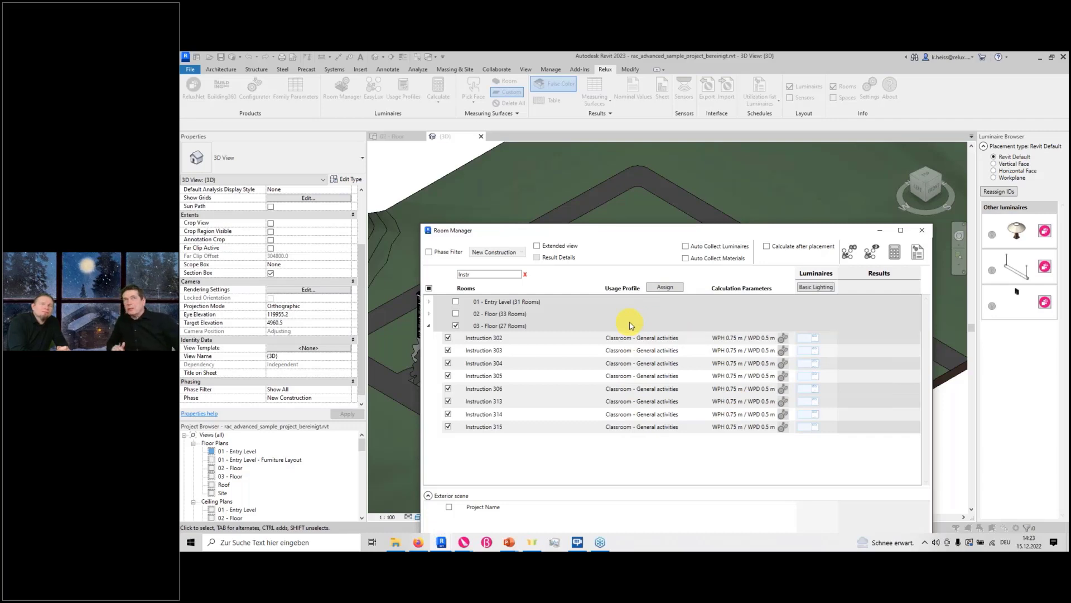
- Close the Room Manager and bring back the Relux tools
{"action": "left_click_drag", "start_coordinate": [630, 230], "coordinate": [587, 154]}
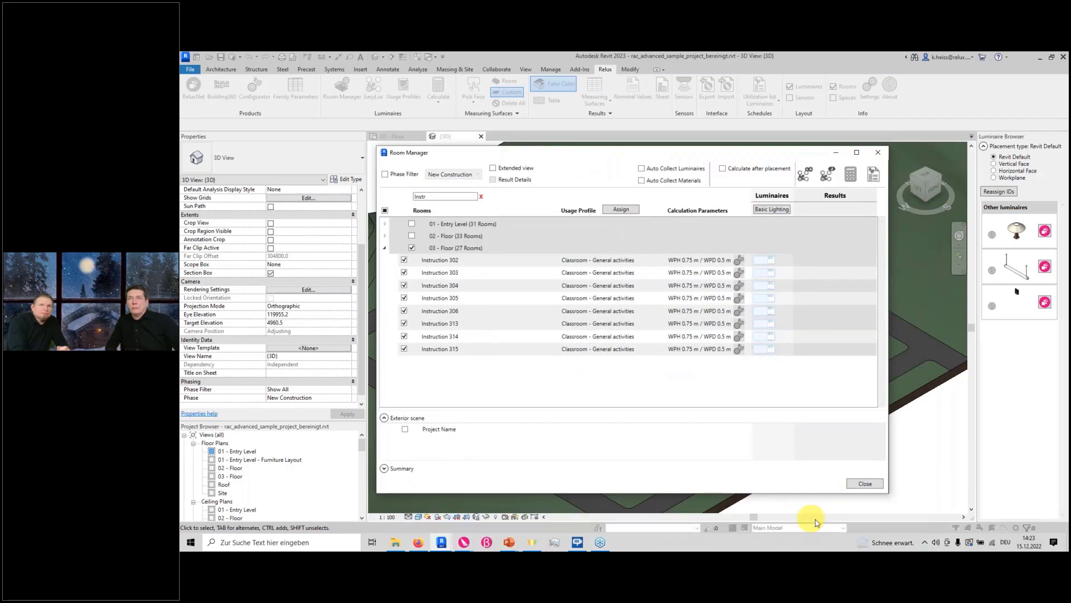
{"action": "left_click", "coordinate": [866, 485]}
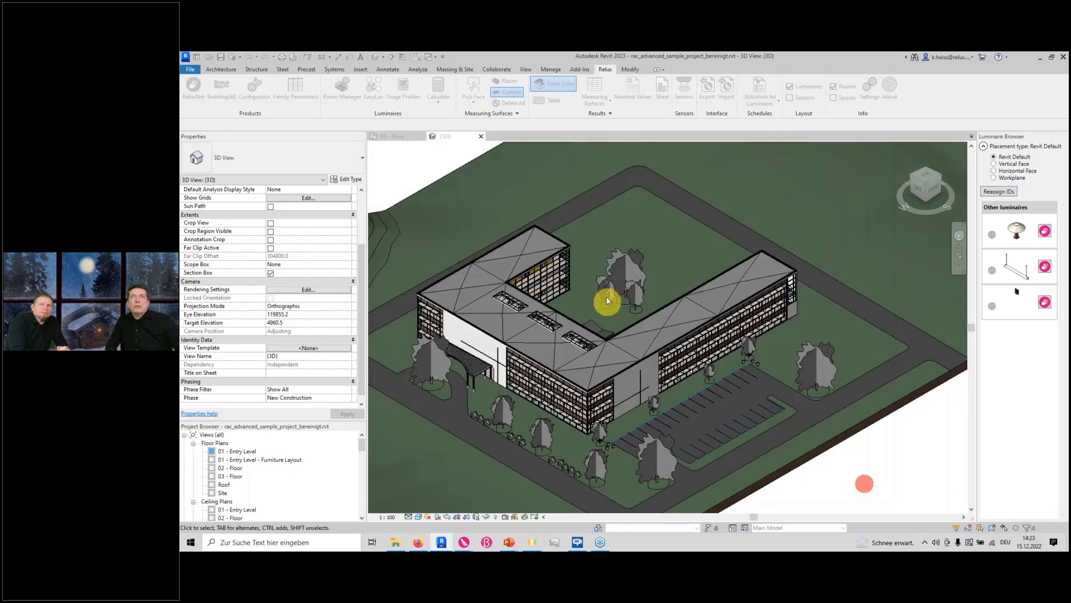
{"action": "left_click", "coordinate": [606, 69]}
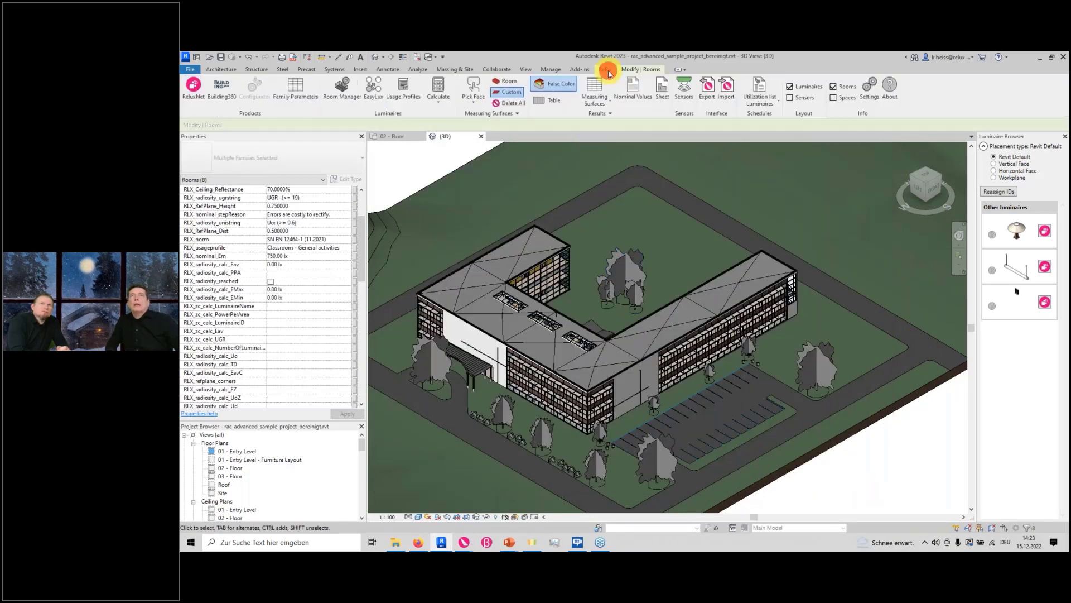
- In the Relux Export dialog, clear the current room selection and include all rooms of 01 - Entry Level and 02 - Floor
{"action": "left_click", "coordinate": [708, 85]}
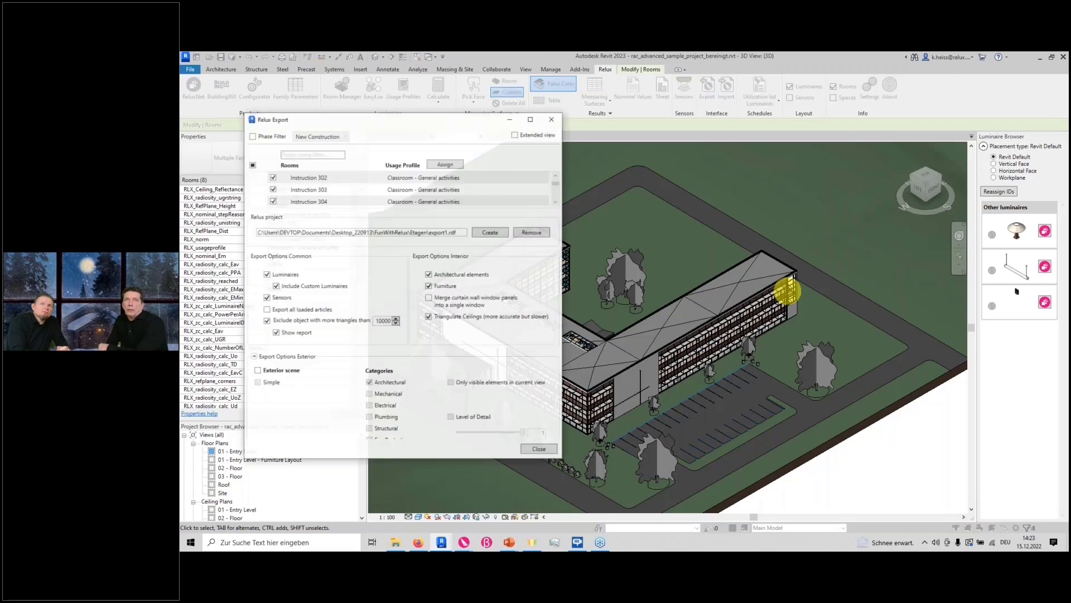
{"action": "left_click_drag", "start_coordinate": [454, 119], "coordinate": [582, 145]}
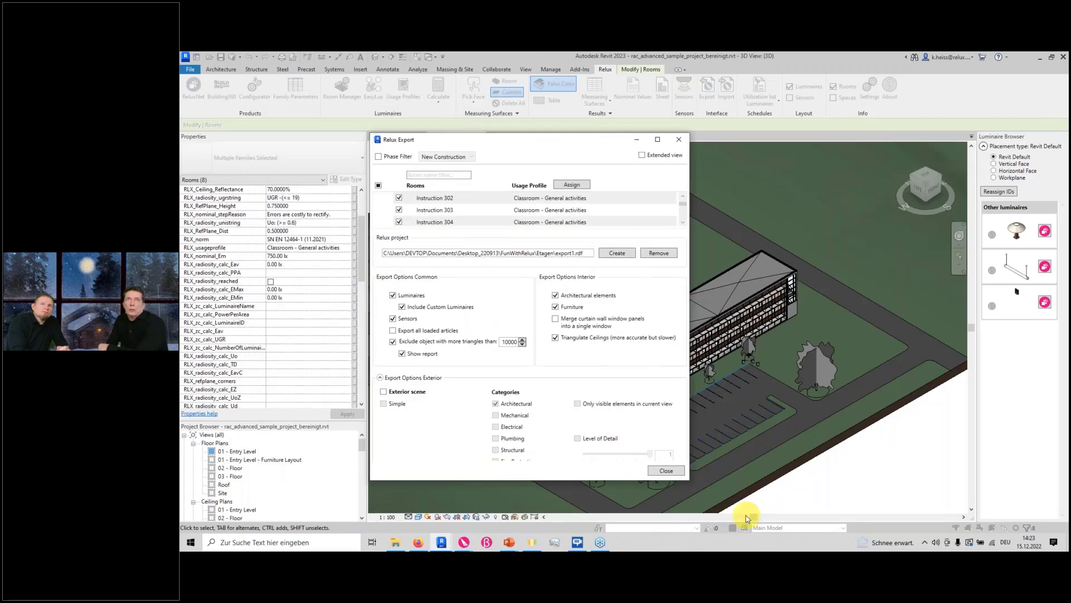
{"action": "left_click_drag", "start_coordinate": [693, 485], "coordinate": [905, 524]}
{"action": "scroll", "coordinate": [381, 196], "scroll_direction": "up", "scroll_amount": 3}
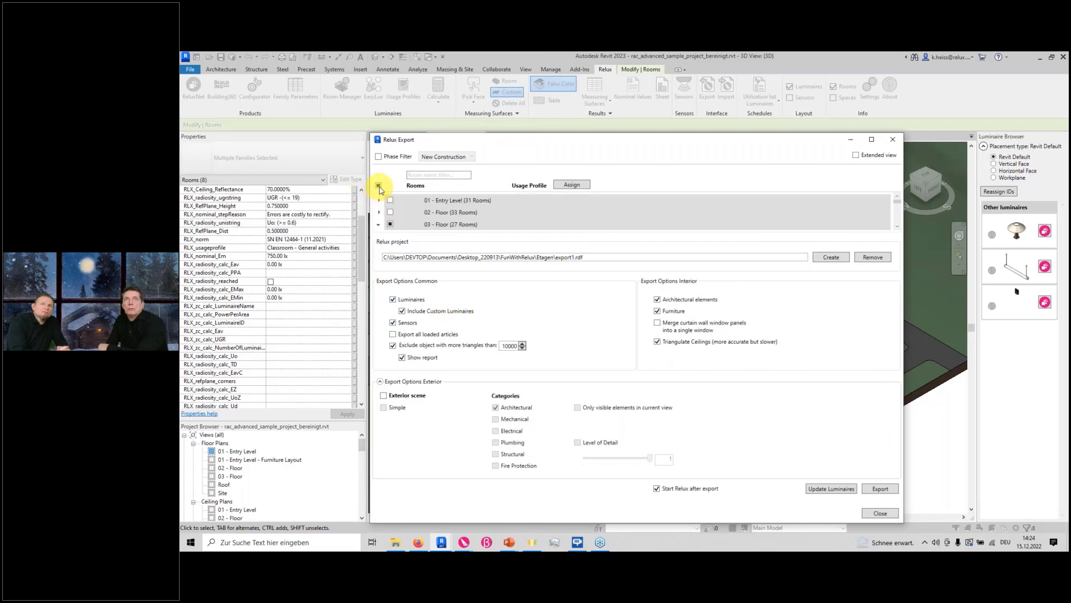
{"action": "left_click", "coordinate": [378, 185]}
{"action": "left_click", "coordinate": [391, 201]}
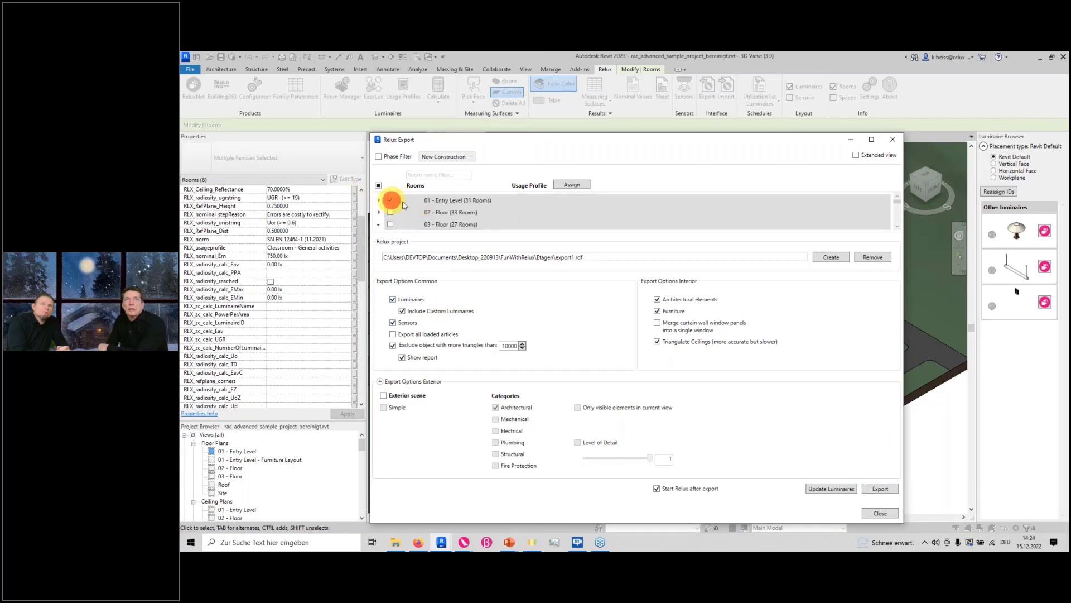
{"action": "left_click", "coordinate": [390, 212]}
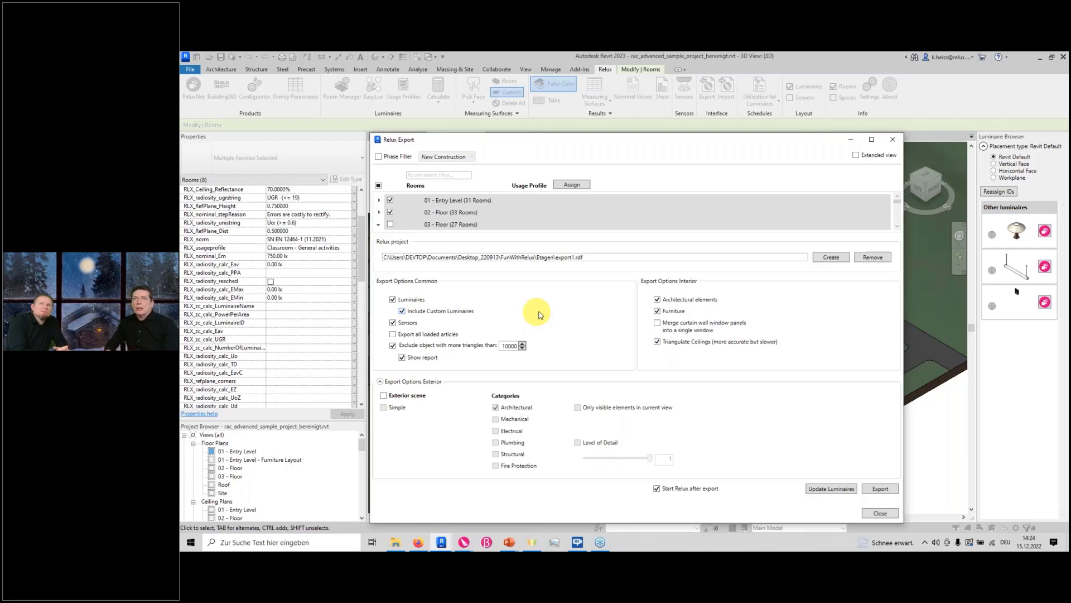
- Export the selected rooms to export1.rdf, overwriting the existing file, and switch to the building project in Relux
{"action": "left_click", "coordinate": [880, 489]}
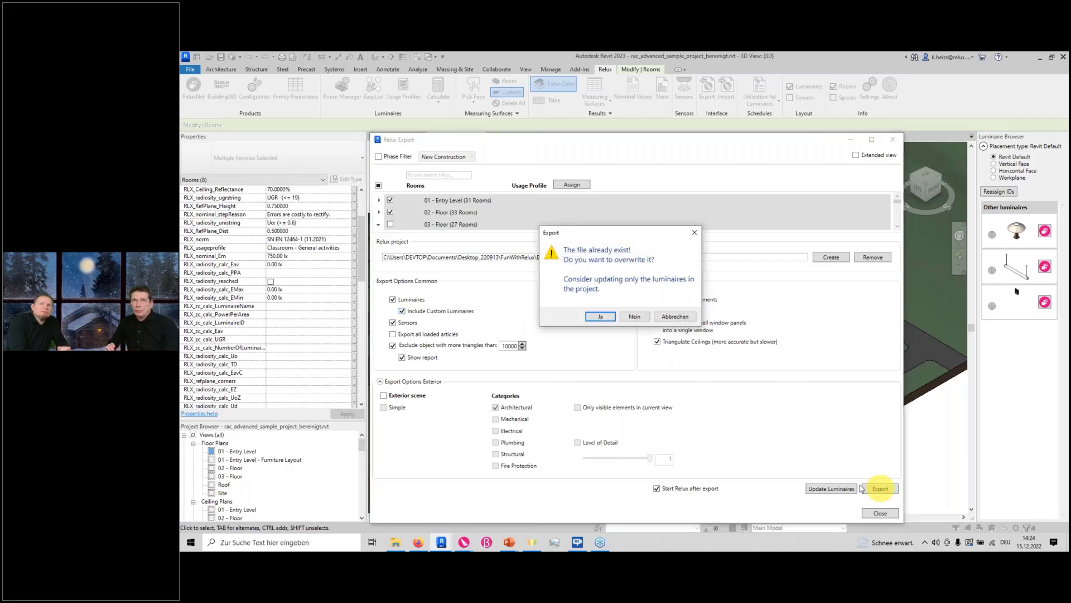
{"action": "left_click", "coordinate": [603, 316]}
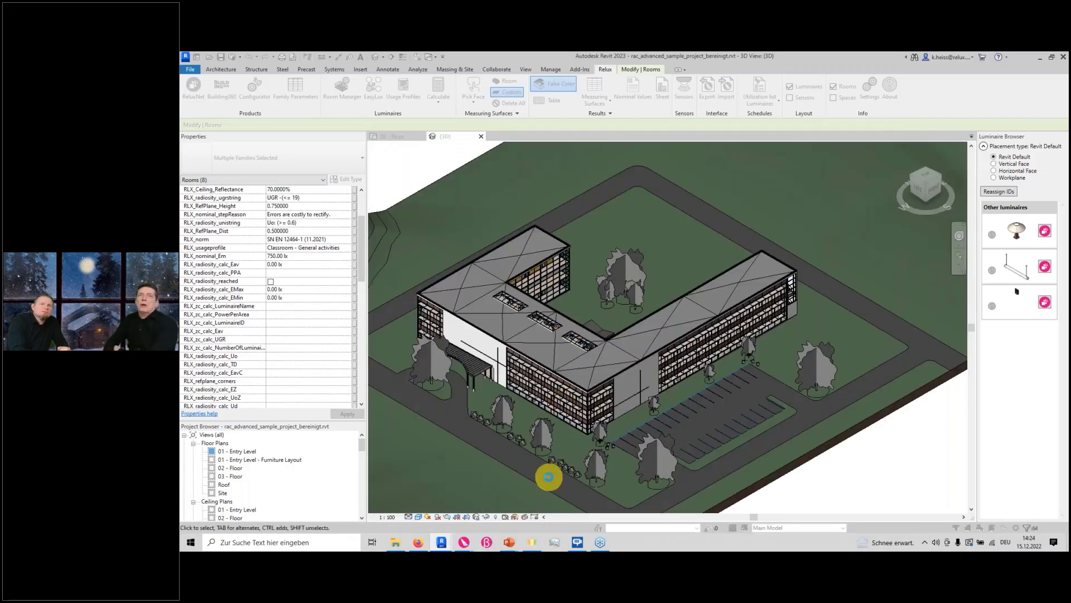
{"action": "mouse_move", "coordinate": [441, 542]}
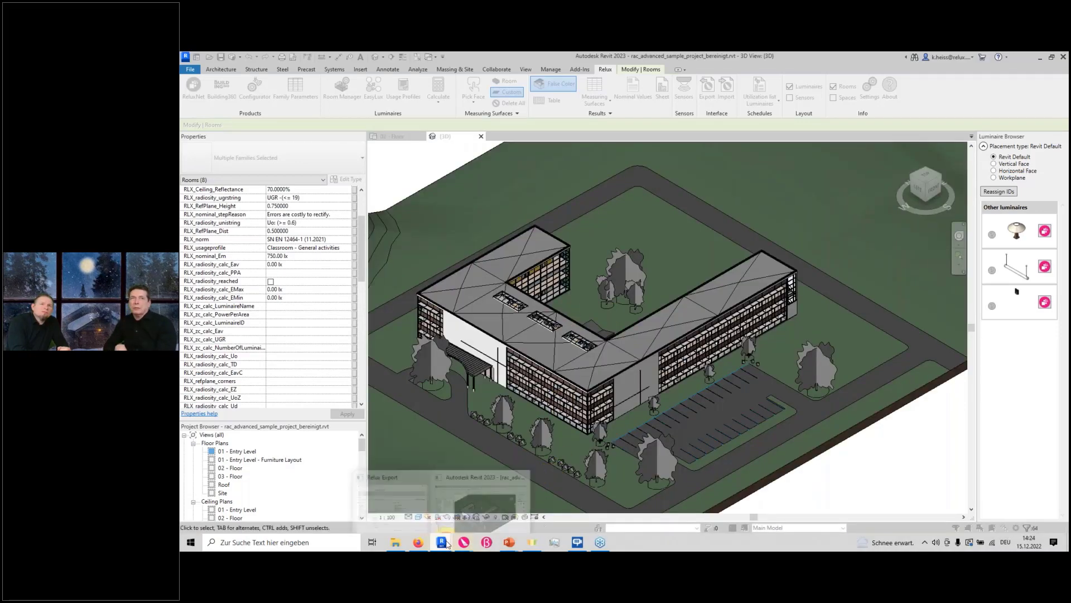
{"action": "left_click", "coordinate": [483, 516]}
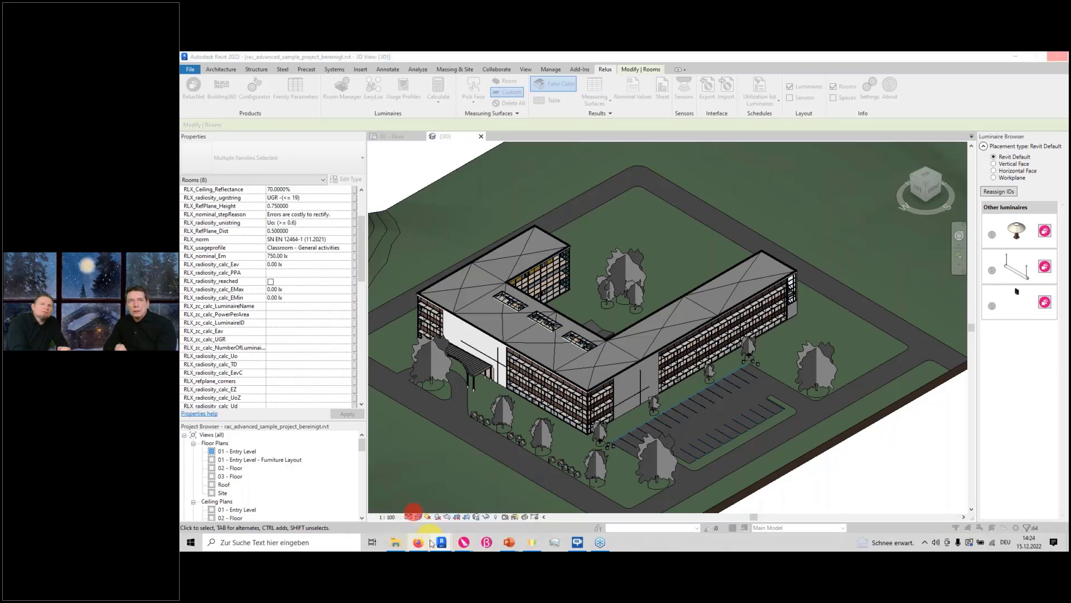
{"action": "mouse_move", "coordinate": [445, 546]}
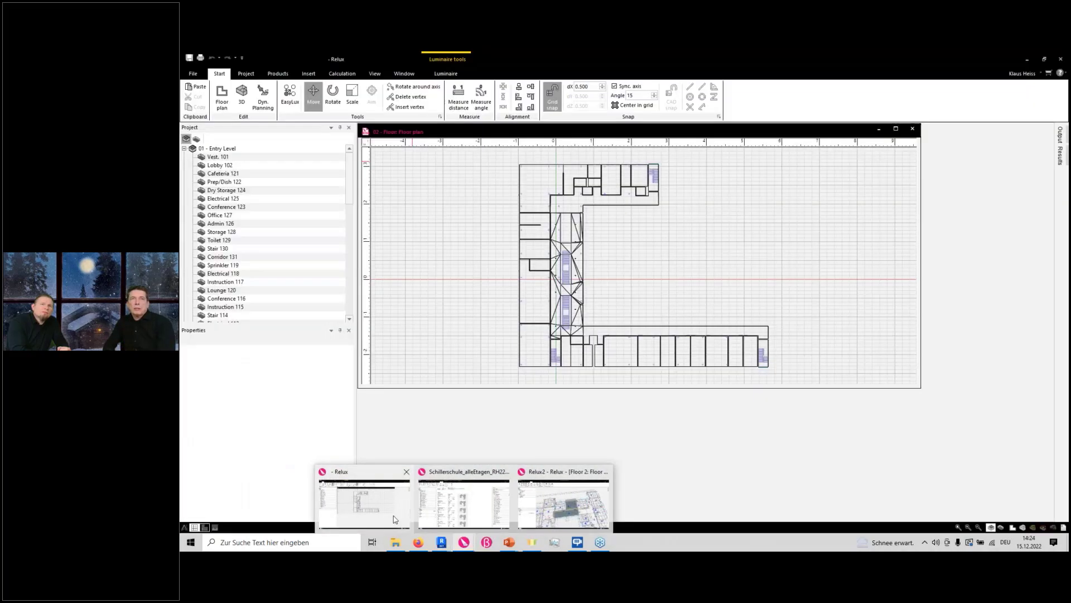
{"action": "left_click", "coordinate": [527, 479]}
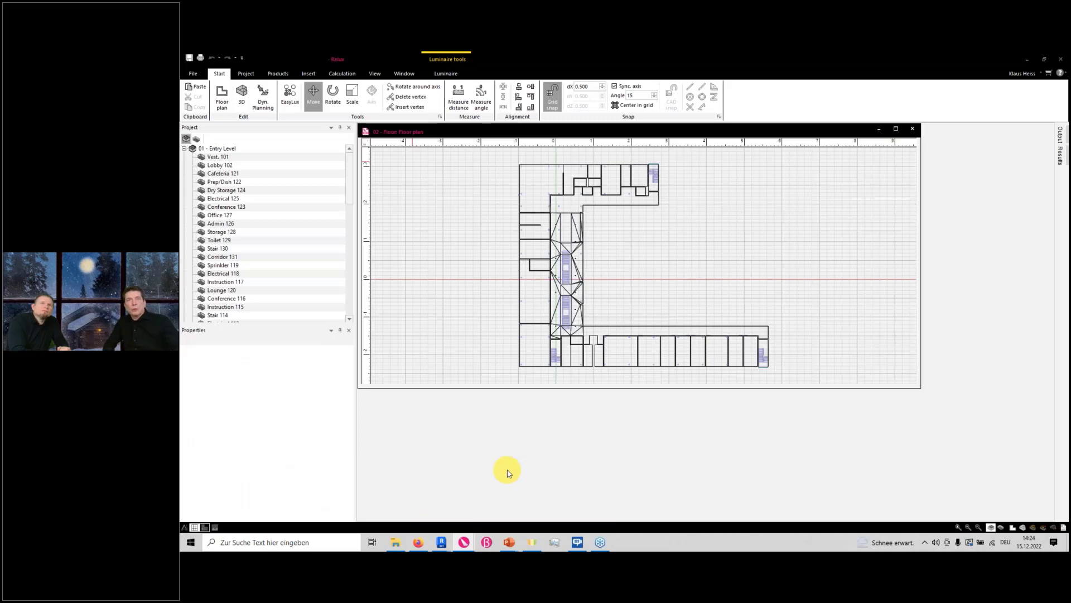
- Examine 02 - Floor in 3D and review the room lists of both floors in the project tree
{"action": "left_click_drag", "start_coordinate": [590, 410], "coordinate": [562, 352]}
{"action": "scroll", "coordinate": [521, 333], "scroll_direction": "up", "scroll_amount": 3}
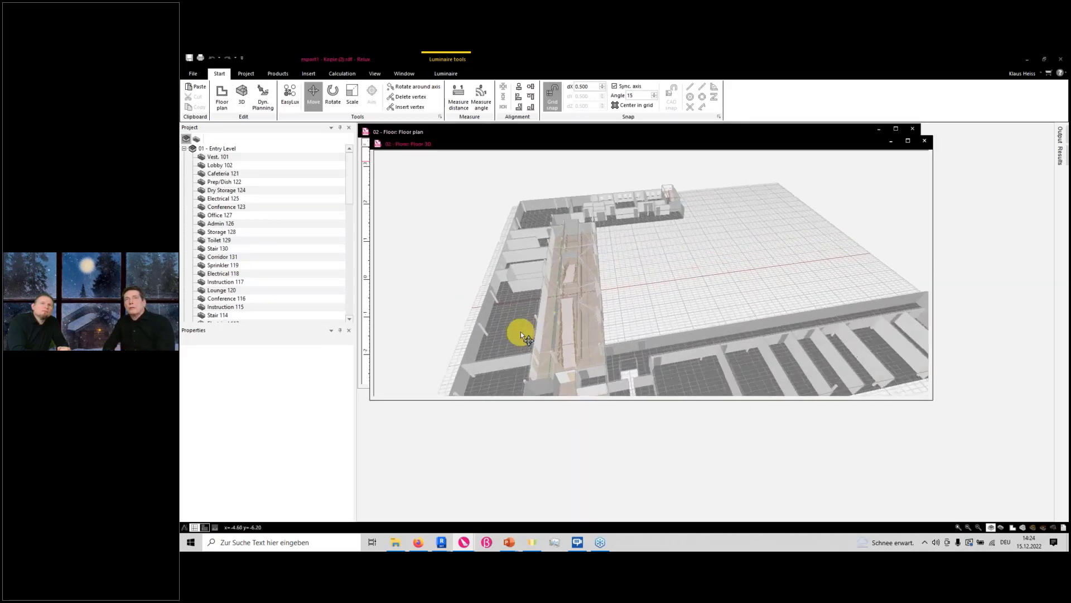
{"action": "middle_click_drag", "start_coordinate": [573, 320], "coordinate": [559, 292]}
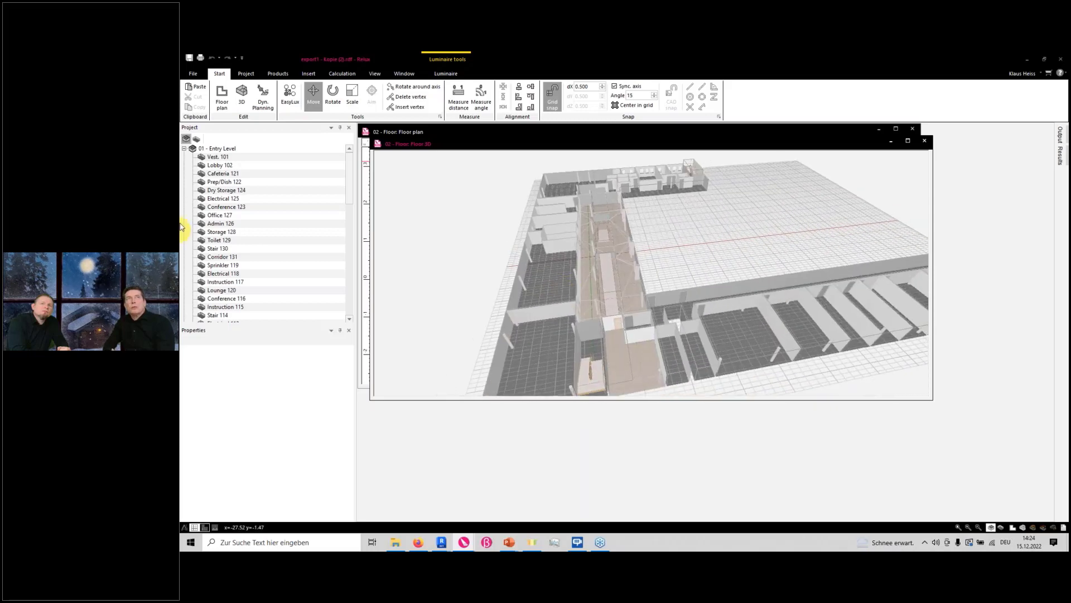
{"action": "left_click", "coordinate": [185, 148]}
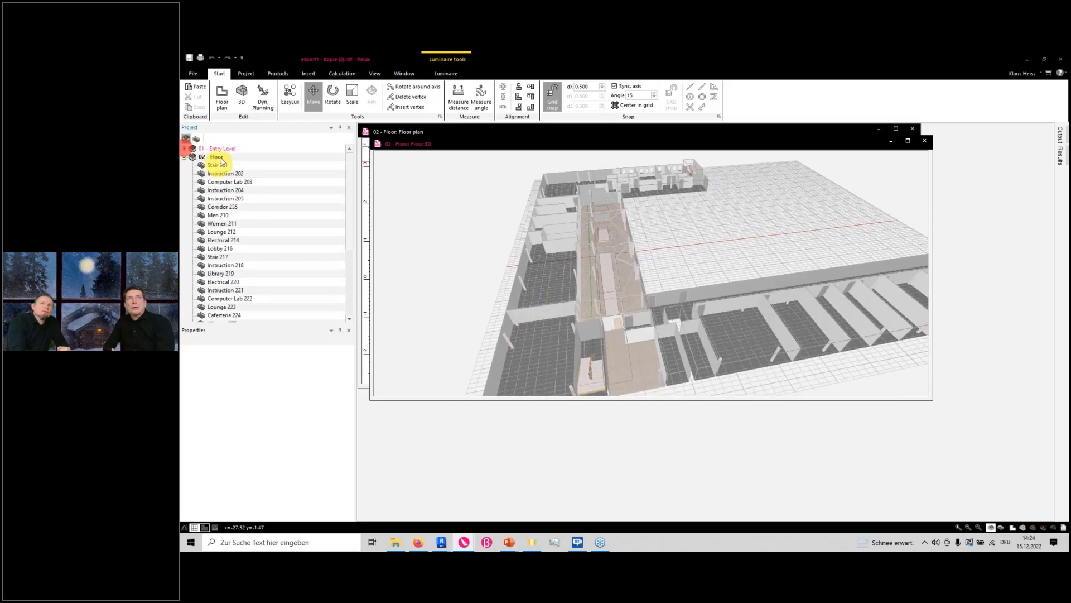
{"action": "left_click", "coordinate": [184, 158]}
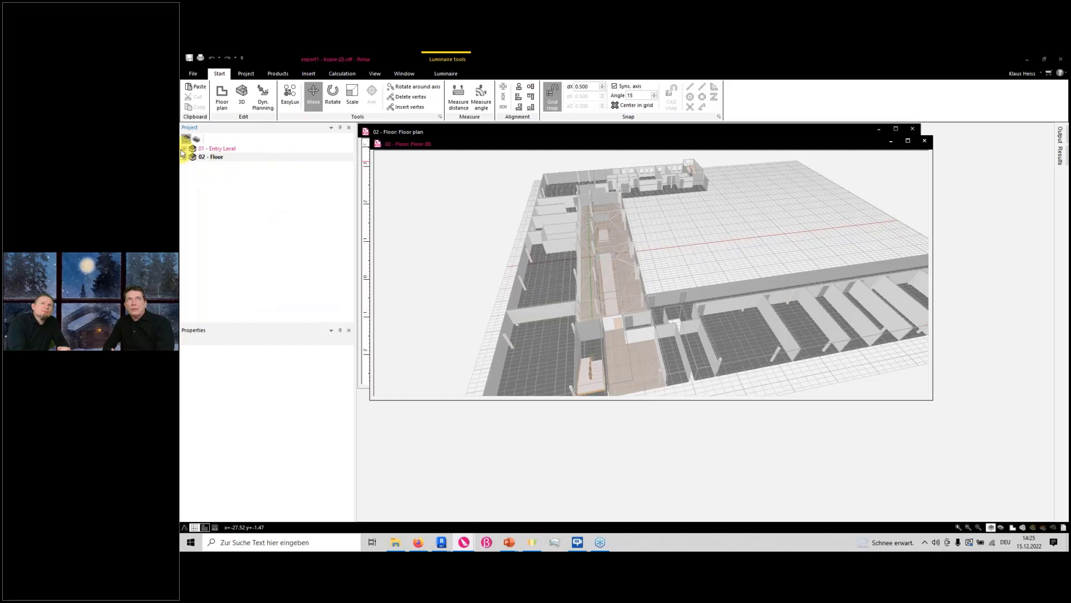
{"action": "left_click", "coordinate": [185, 148]}
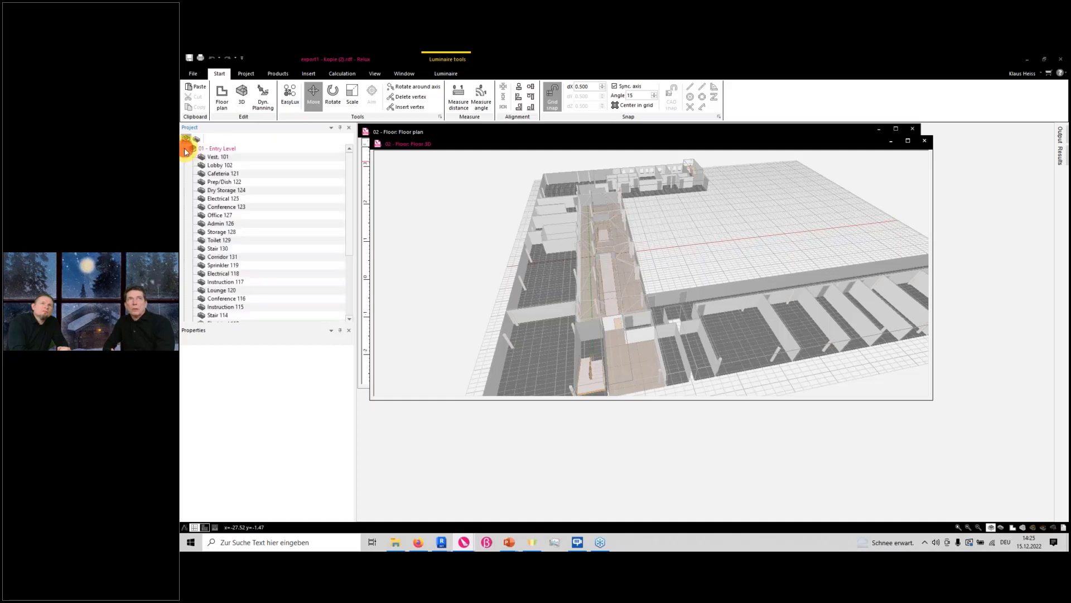
- View room Instruction 117 of 01 - Entry Level in 3D and close that view
{"action": "double_click", "coordinate": [227, 283]}
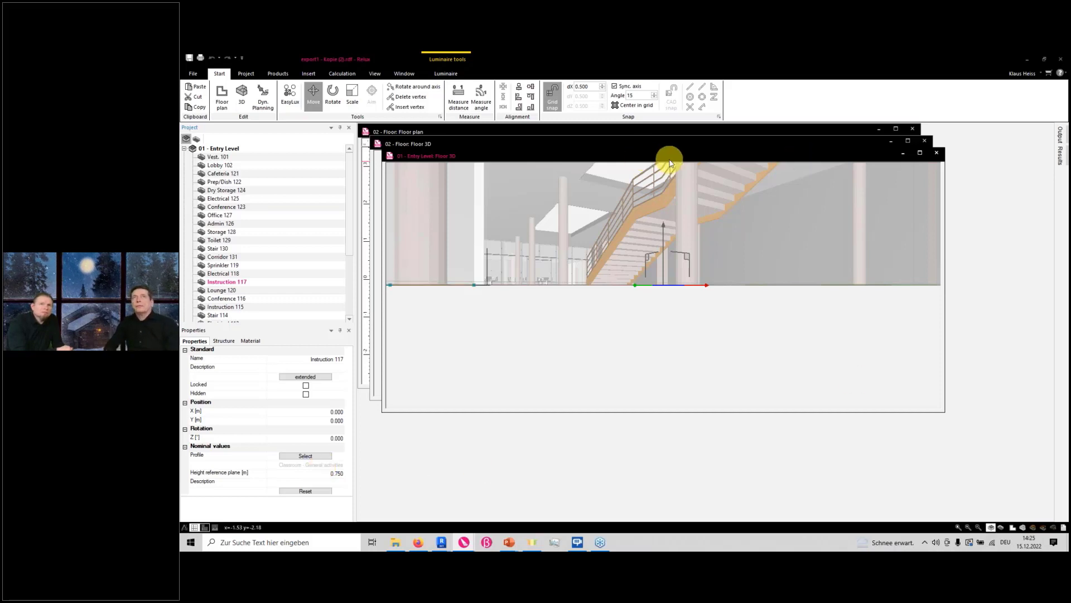
{"action": "left_click_drag", "start_coordinate": [669, 160], "coordinate": [682, 270]}
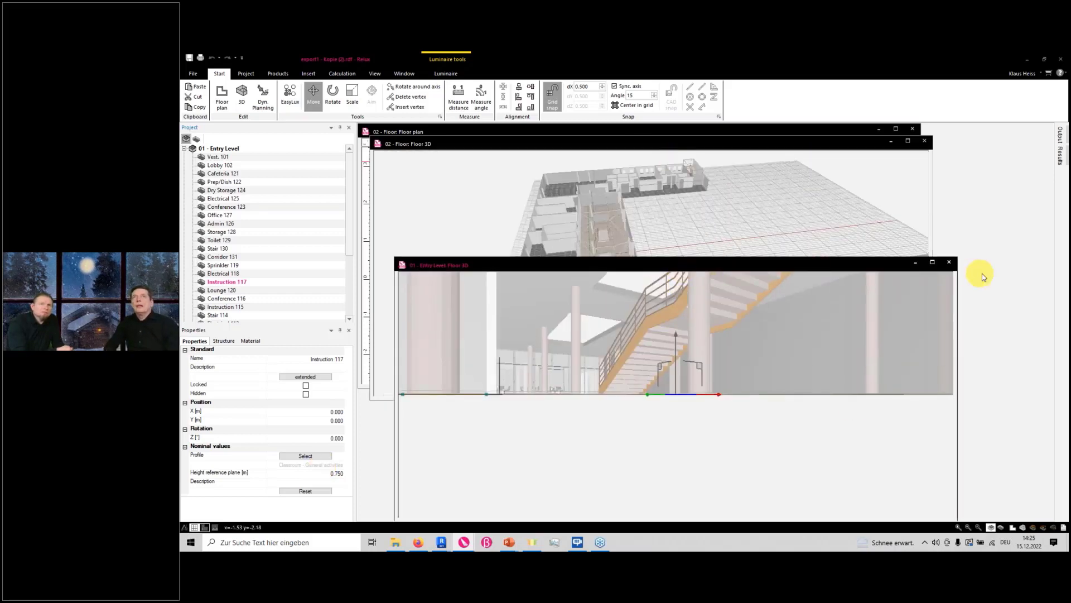
{"action": "left_click", "coordinate": [952, 265]}
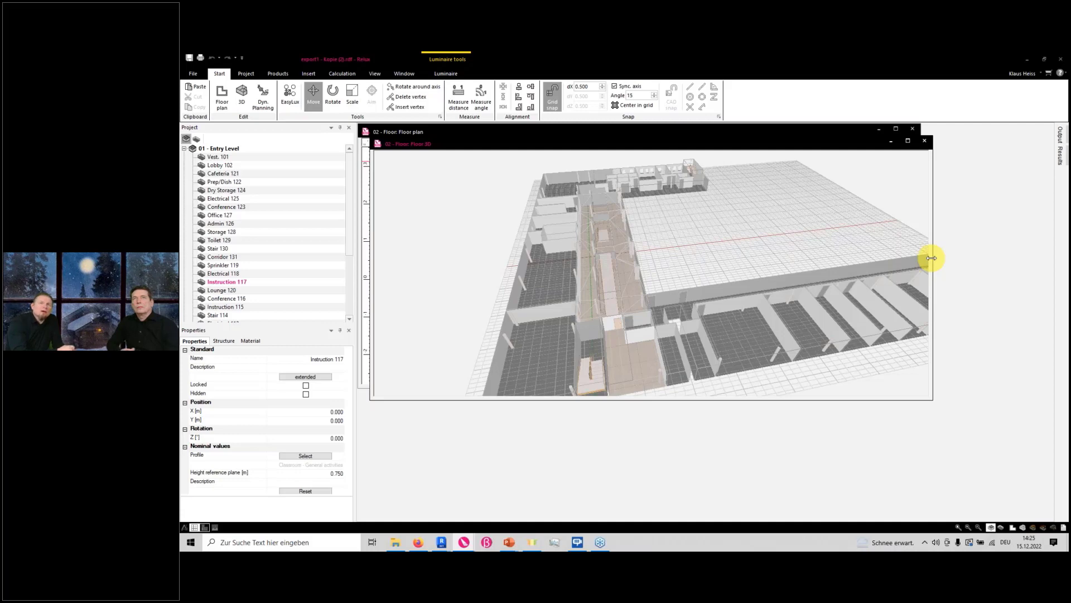
- Close the 3D view of 02 - Floor and select everything on its maximized floor plan
{"action": "left_click_drag", "start_coordinate": [661, 232], "coordinate": [708, 209]}
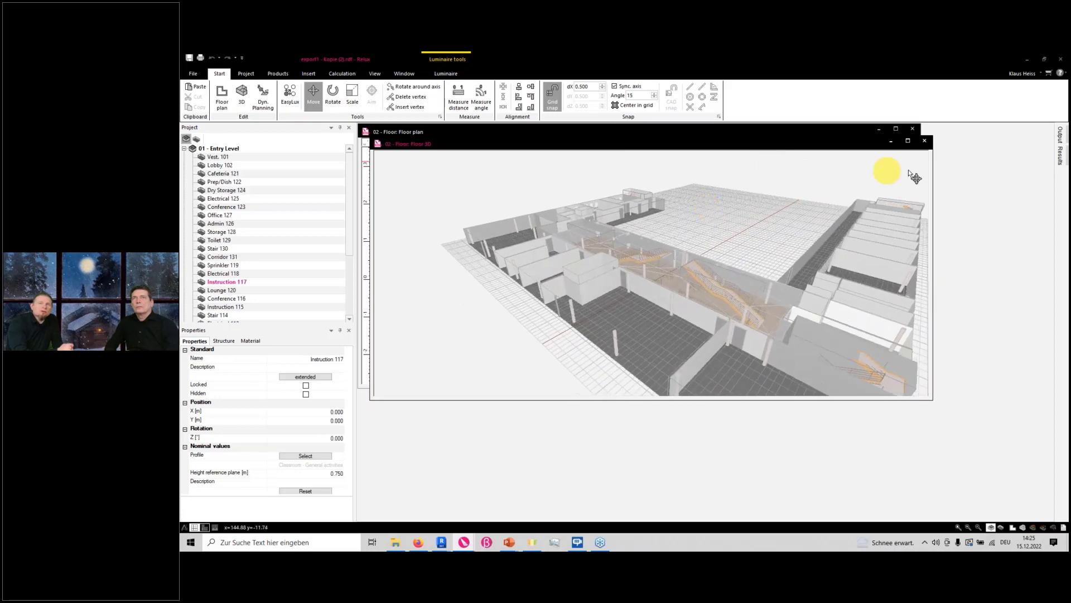
{"action": "left_click", "coordinate": [924, 144]}
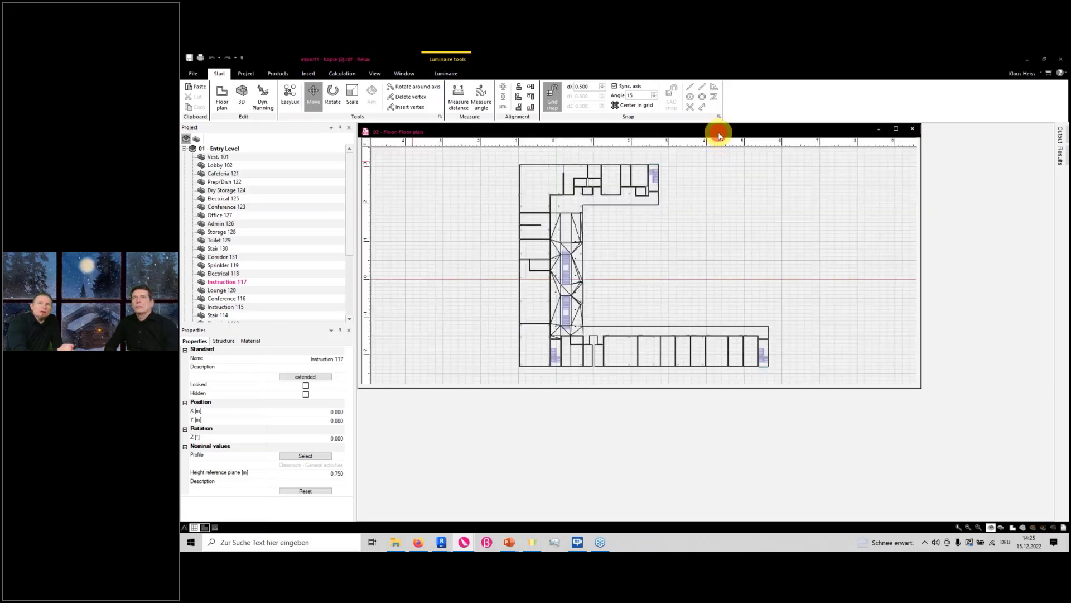
{"action": "double_click", "coordinate": [718, 132]}
{"action": "key", "text": "ctrl+a"}
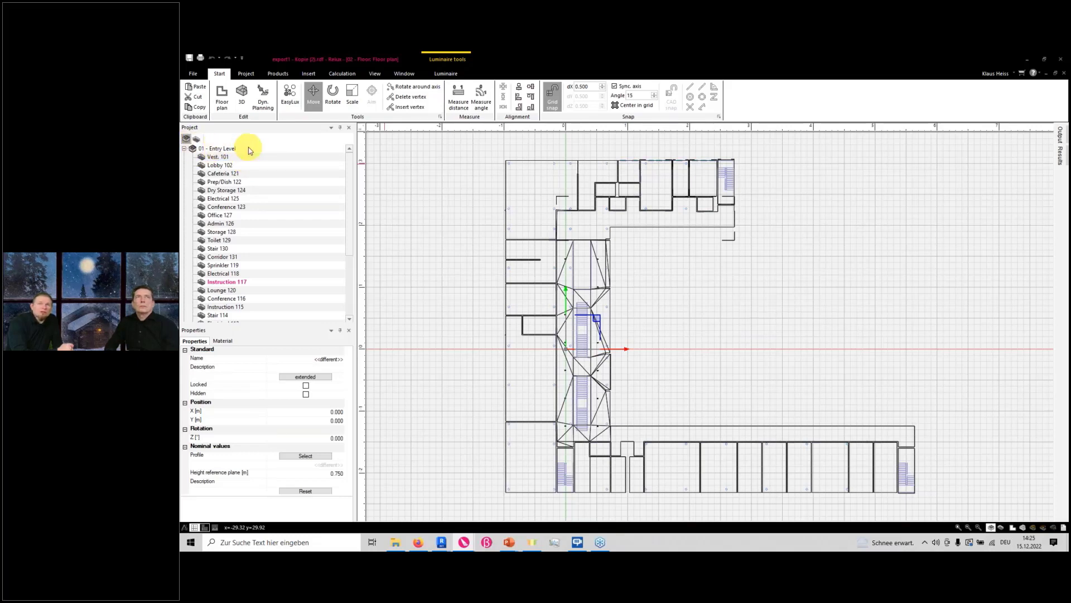
- Open 01 - Entry Level in 3D and inspect its rooms, cafeteria furniture and staircases from several angles
{"action": "left_click", "coordinate": [224, 149]}
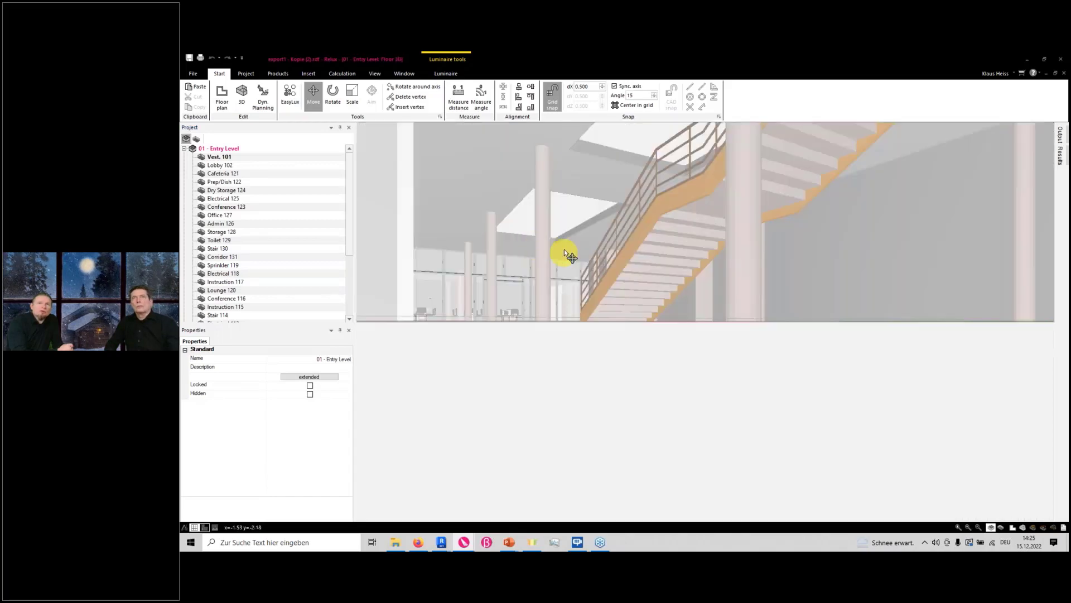
{"action": "right_click_drag", "start_coordinate": [562, 240], "coordinate": [748, 333]}
{"action": "scroll", "coordinate": [747, 337], "scroll_direction": "down", "scroll_amount": 6}
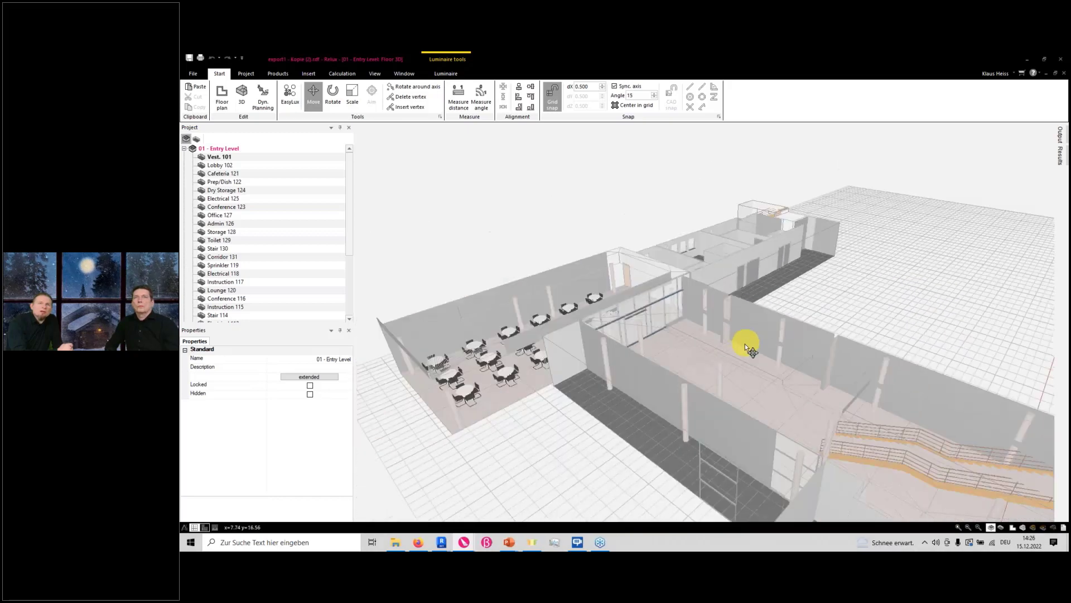
{"action": "scroll", "coordinate": [554, 370], "scroll_direction": "up", "scroll_amount": 9}
{"action": "scroll", "coordinate": [685, 333], "scroll_direction": "down", "scroll_amount": 10}
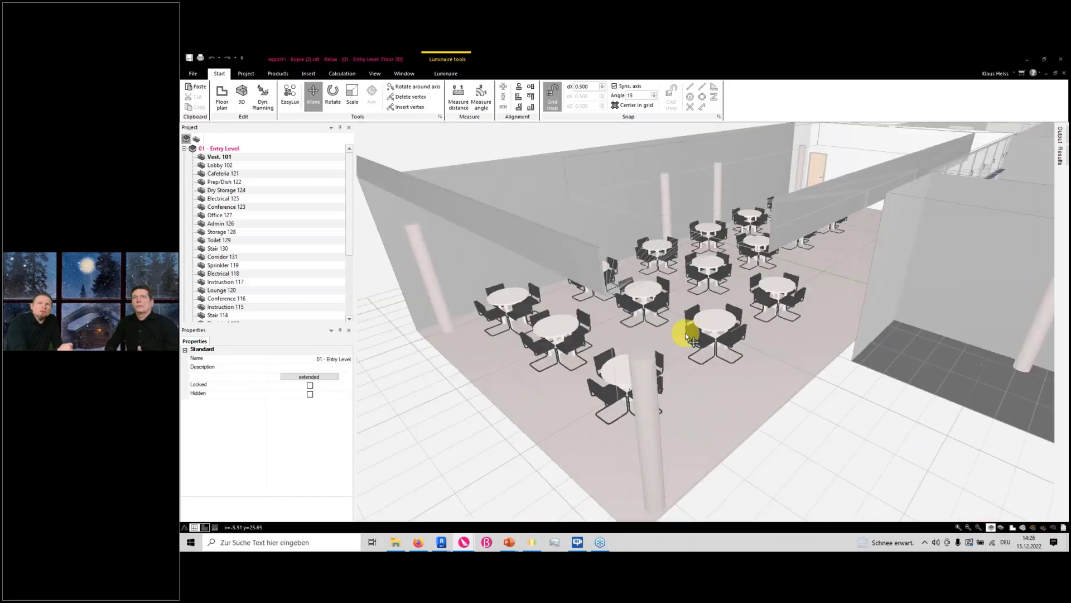
{"action": "right_click_drag", "start_coordinate": [685, 333], "coordinate": [772, 364]}
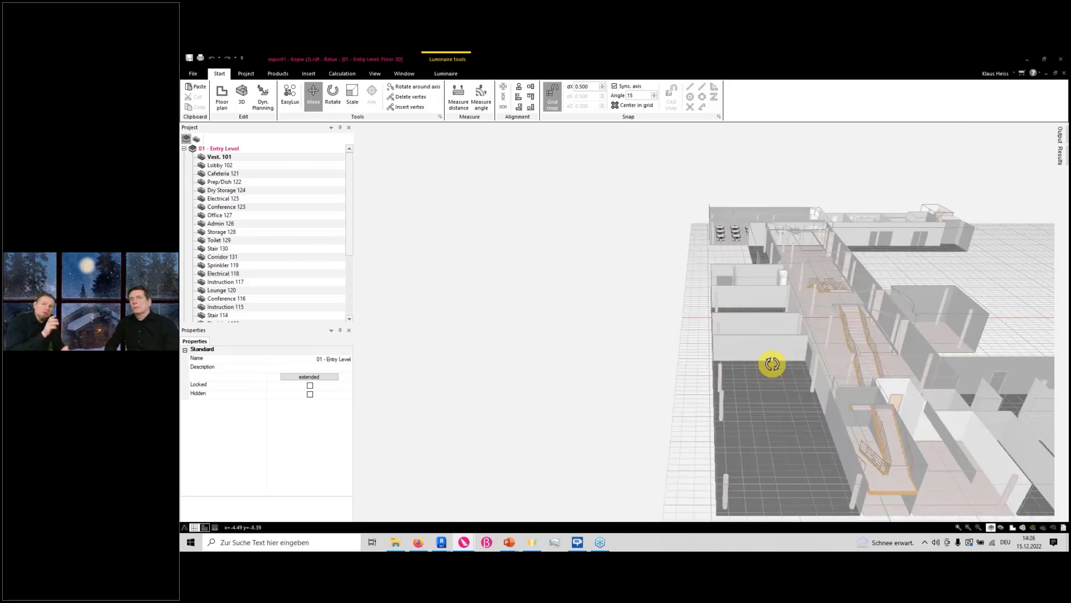